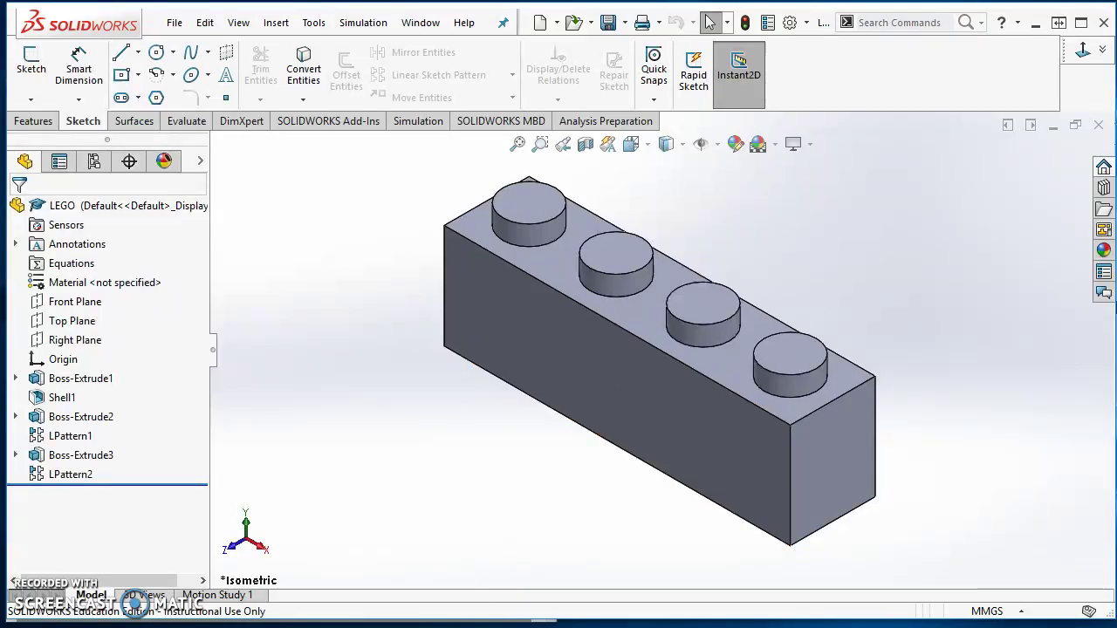
Bring the LEGO-4 and LEGO-6 PDF drawings into view and examine the brick dimensions
mouse_move(506, 625)
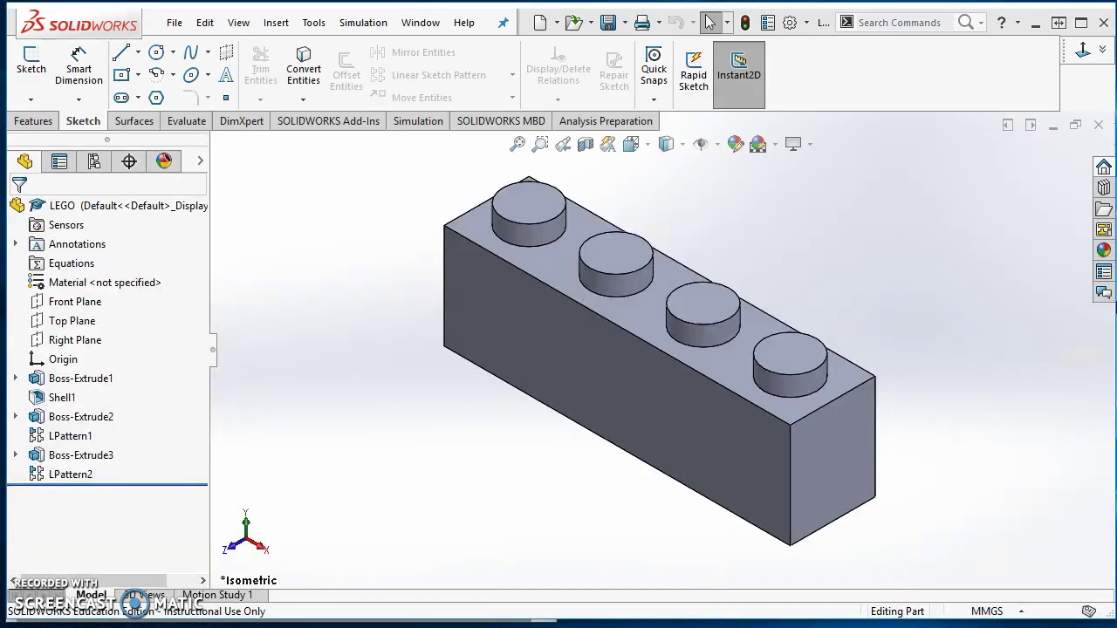
left_click(410, 611)
left_click(568, 608)
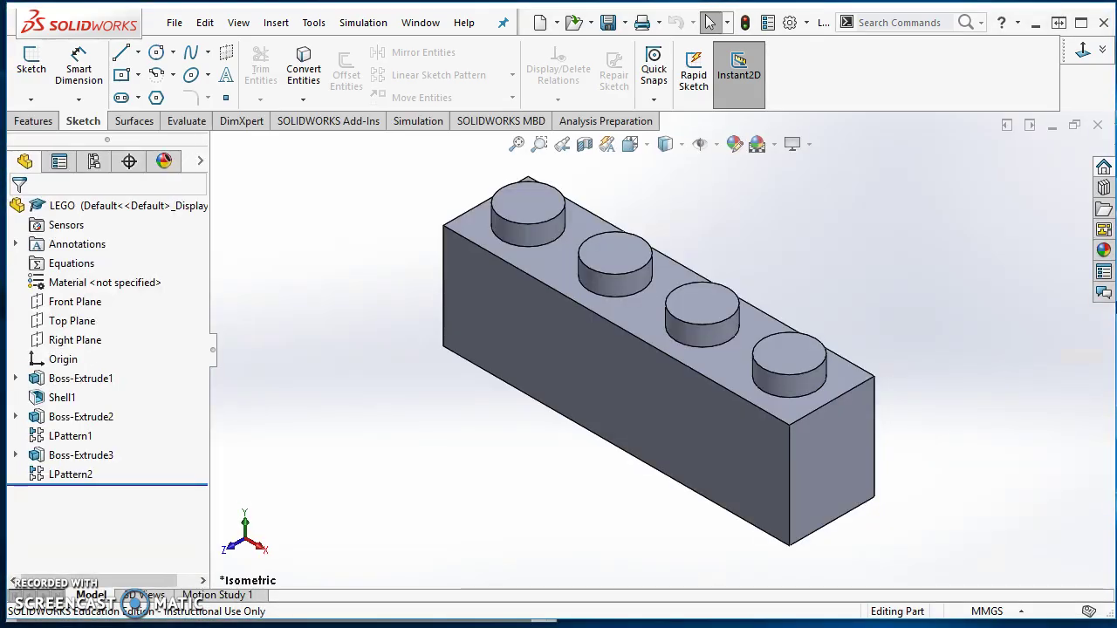
left_click(1037, 22)
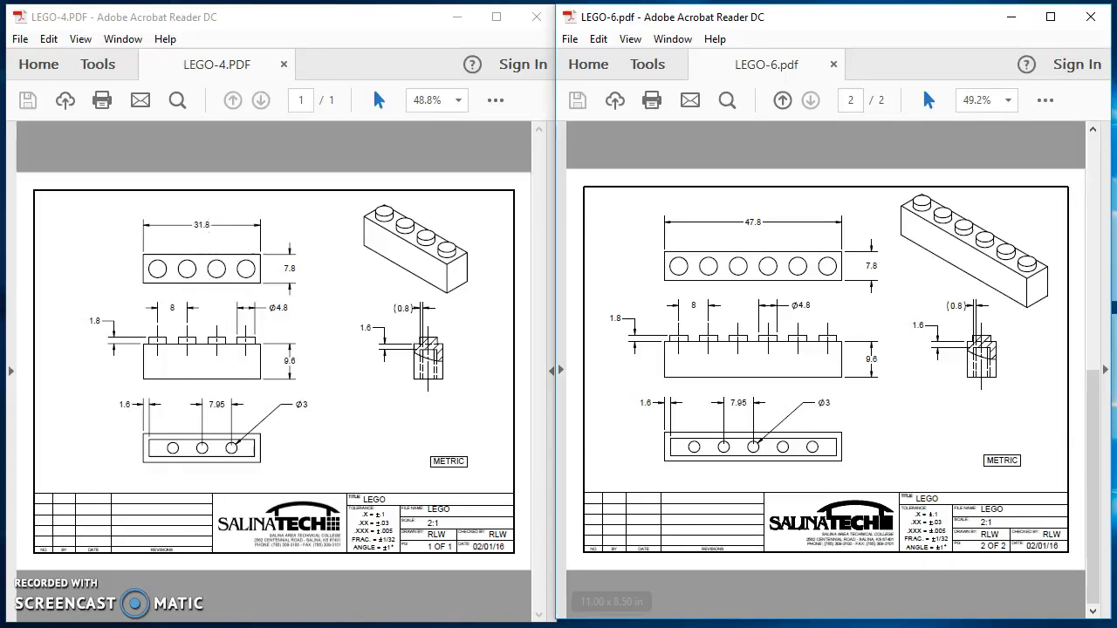
Switch back to SOLIDWORKS and close the open part documents without saving the changes
left_click(498, 607)
left_click(1098, 125)
left_click(1098, 125)
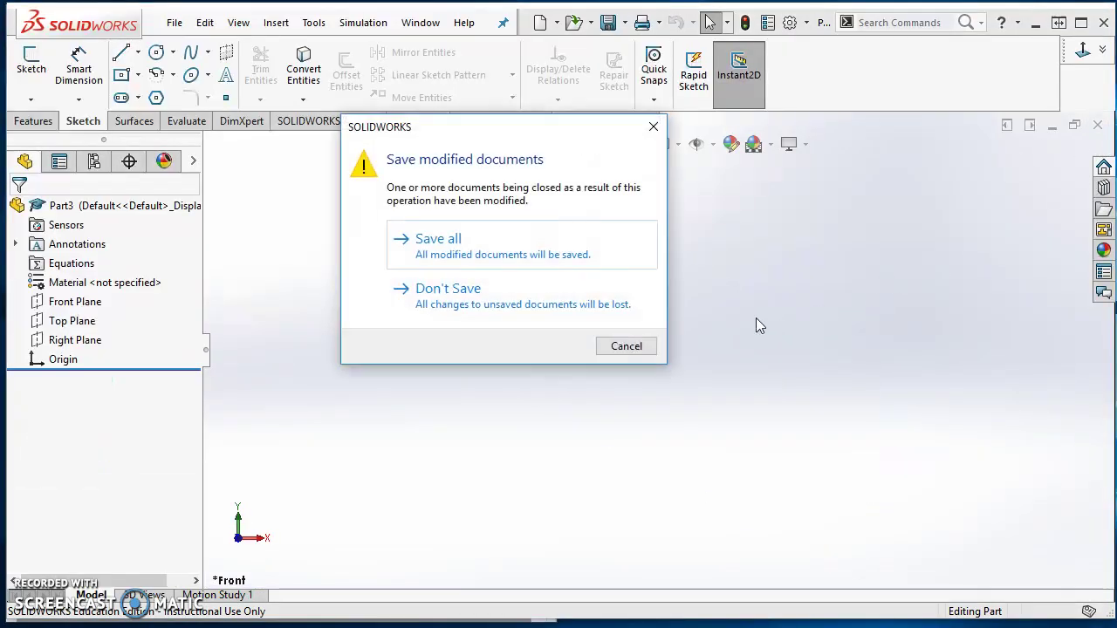
left_click(559, 304)
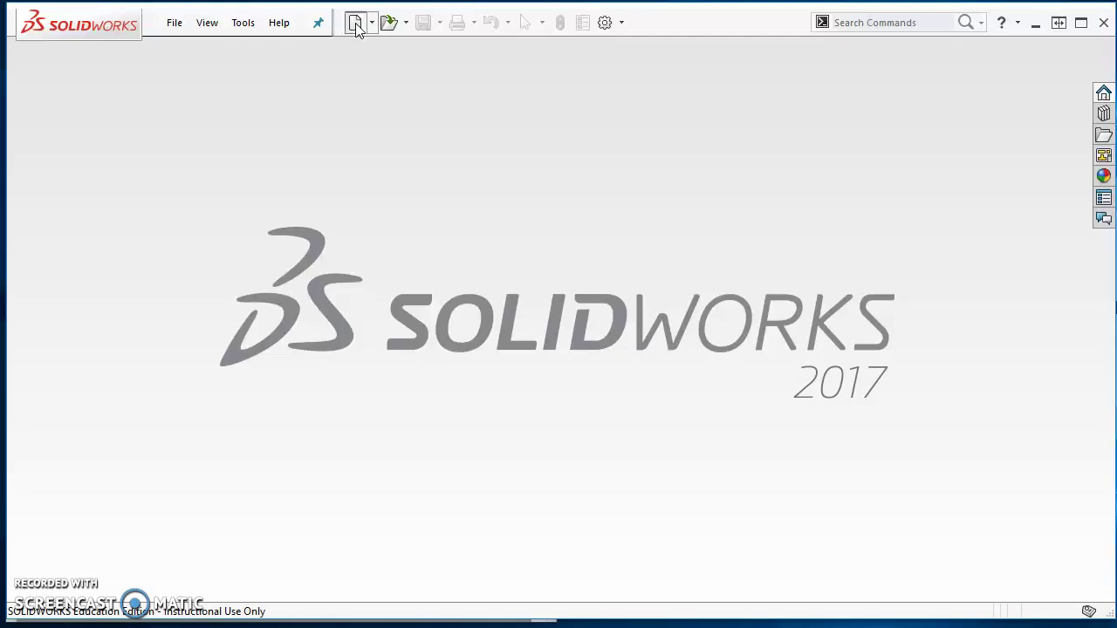
Create a new part document and start a sketch on the Front Plane
left_click(355, 22)
left_click(251, 481)
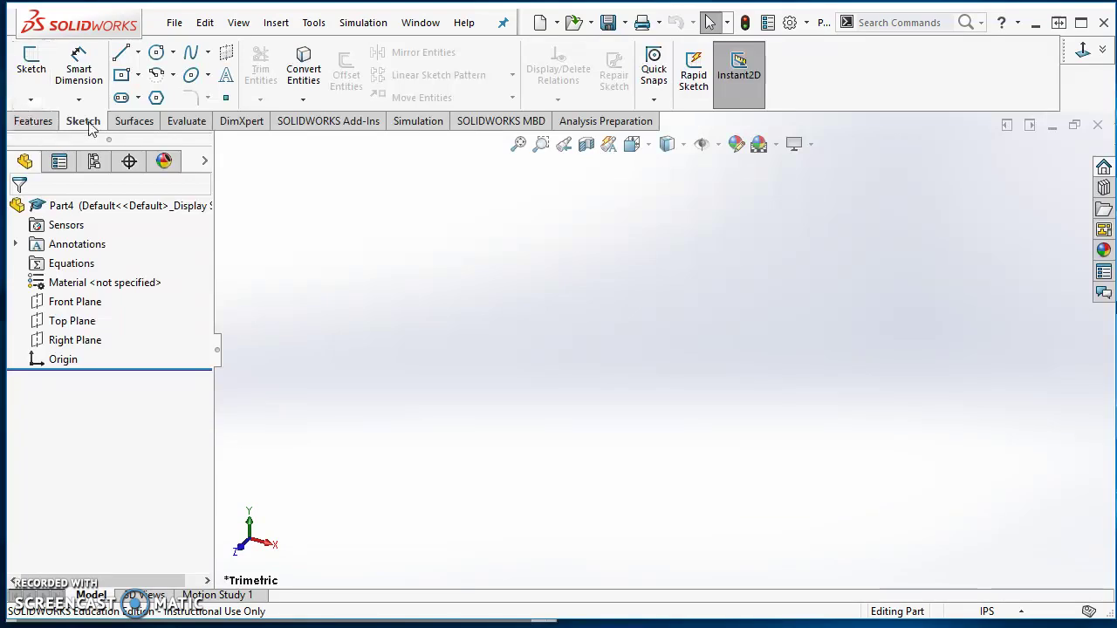
left_click(26, 74)
left_click(512, 253)
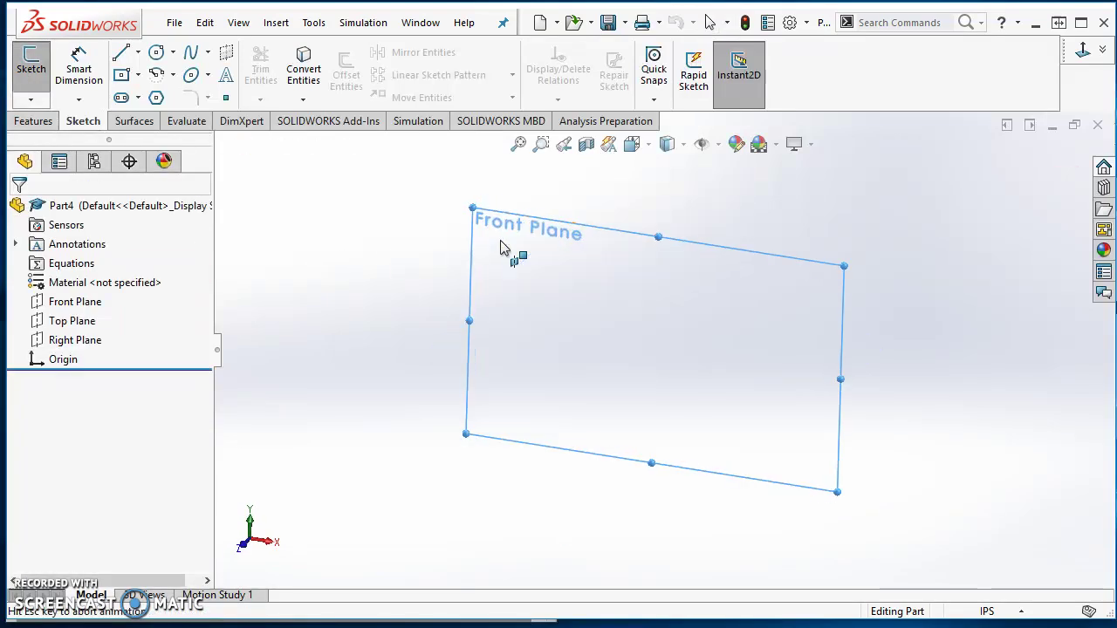
Draw a center rectangle on the origin, 31.8 mm wide and 9.6 mm high
left_click(125, 75)
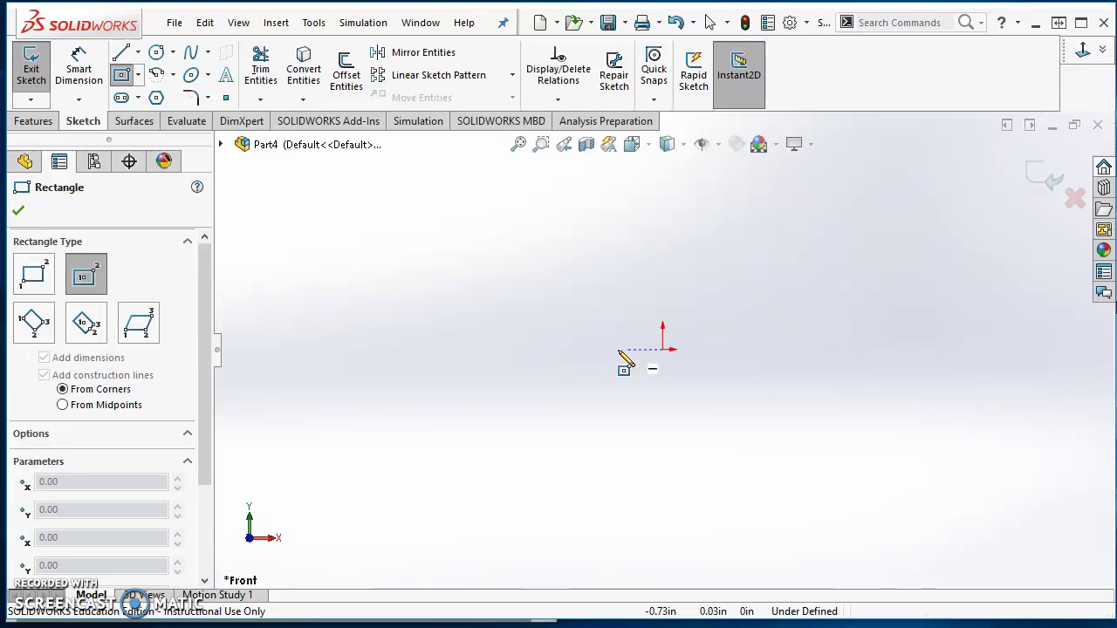
left_click_drag(663, 349, 493, 394)
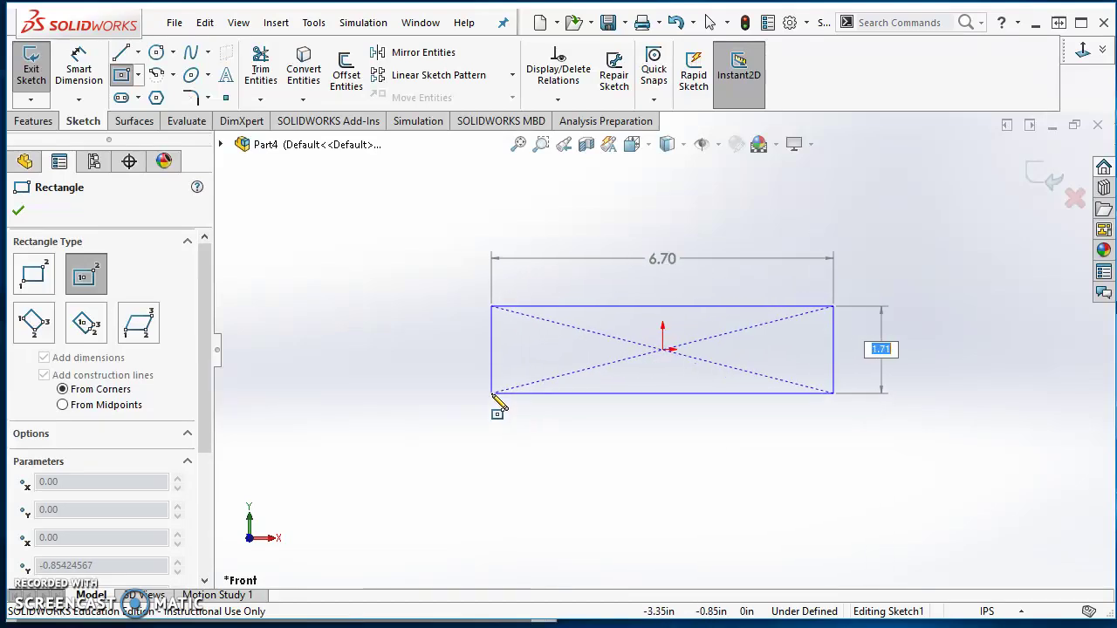
type("9.6MM")
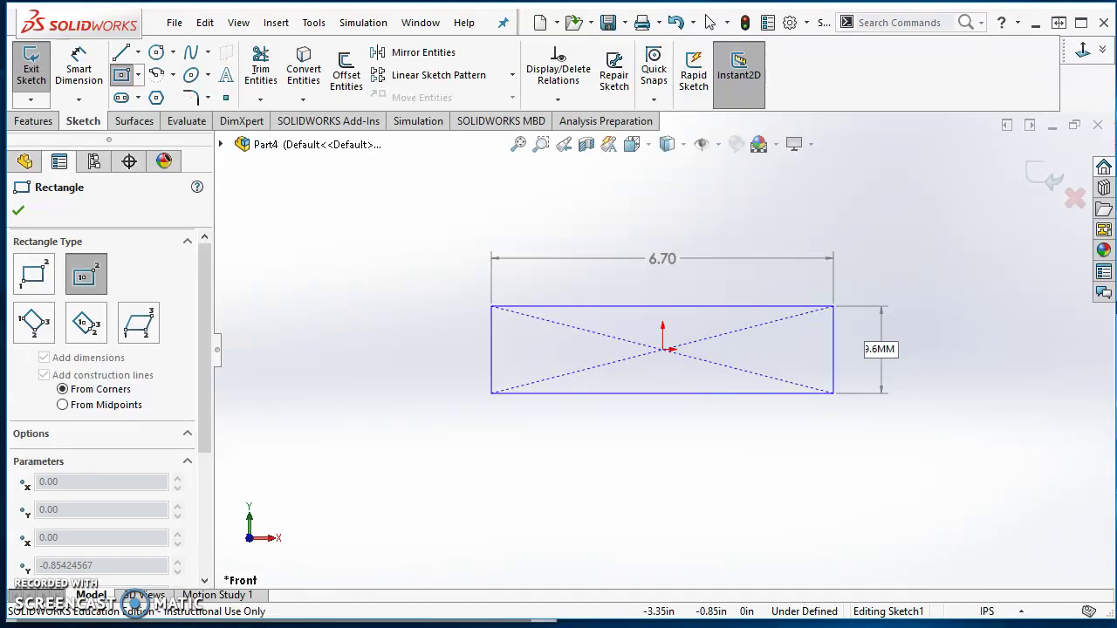
key("Tab")
type("31.8MM")
key("Return")
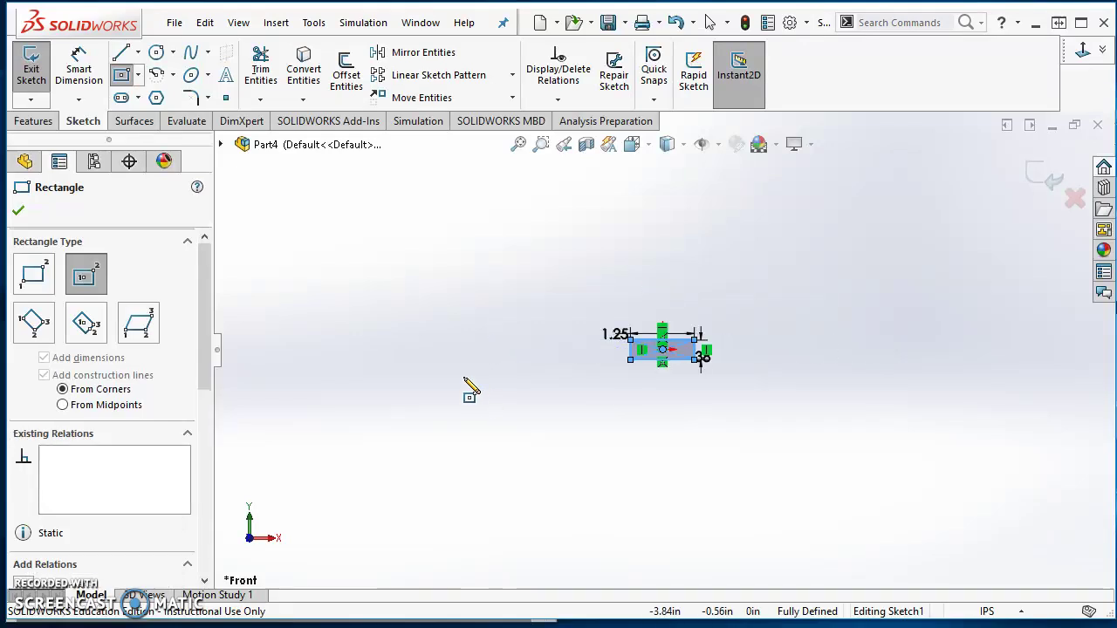
Extrude the rectangle as a boss with the Mid Plane end condition and a depth of 7.8 mm
left_click(35, 120)
left_click(40, 76)
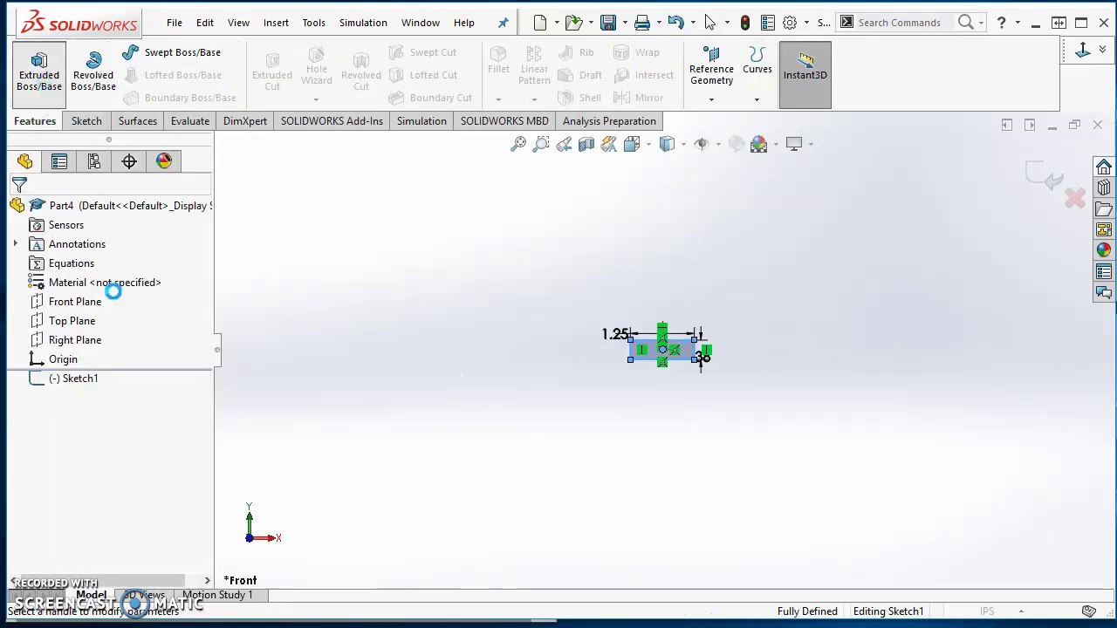
left_click(129, 260)
left_click(129, 259)
left_click(120, 315)
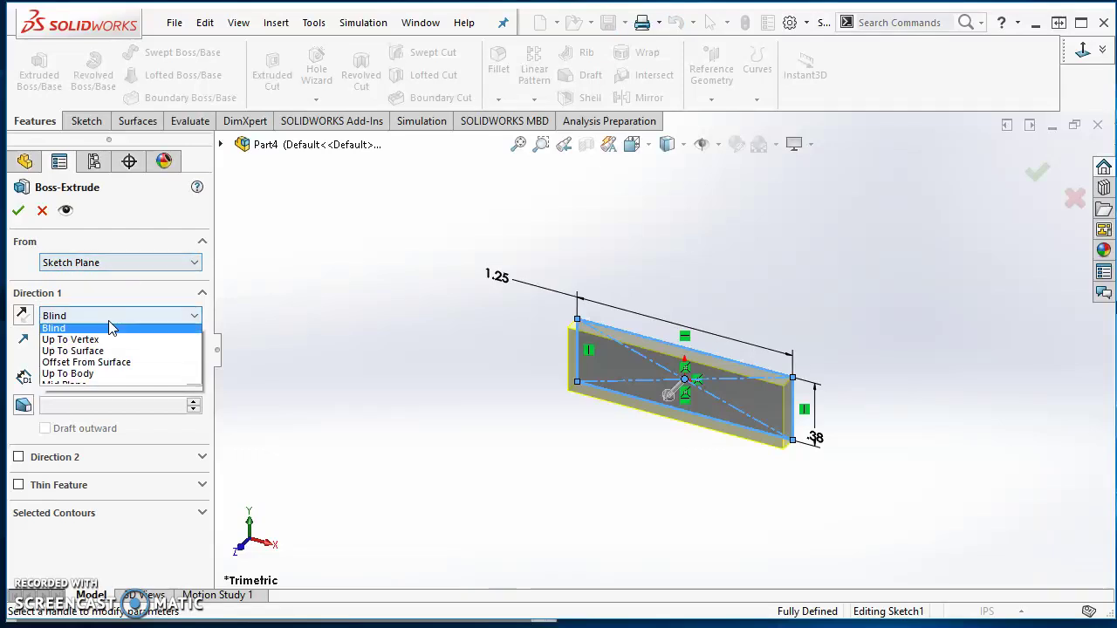
left_click(99, 386)
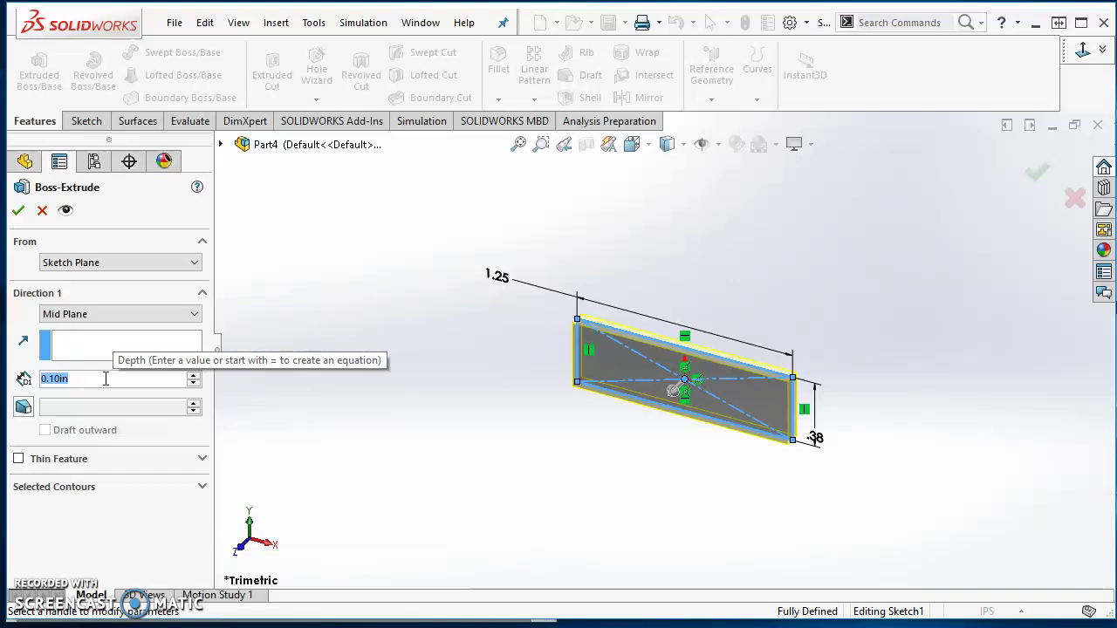
type("7.8MM")
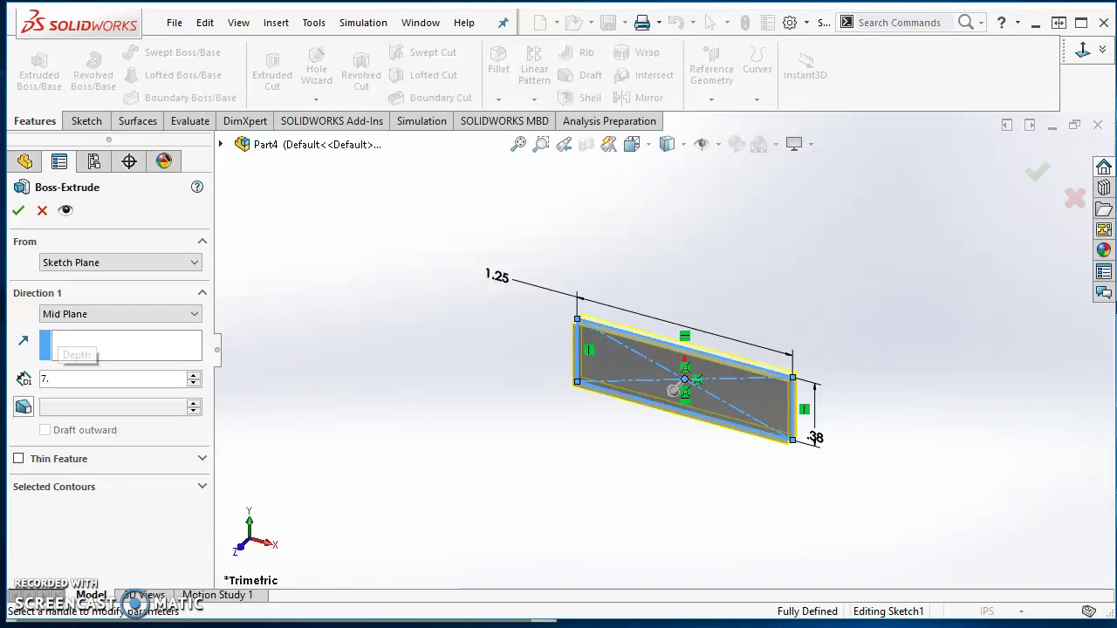
key("Return")
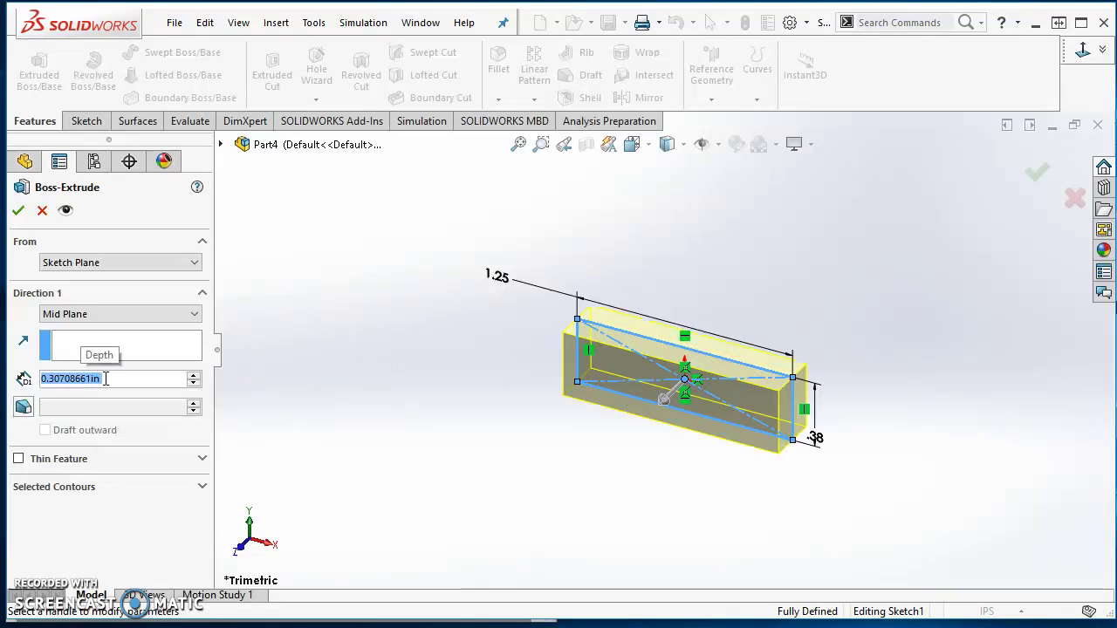
Set the document units to MMGS (millimeter, gram, second)
left_click(986, 611)
left_click(960, 538)
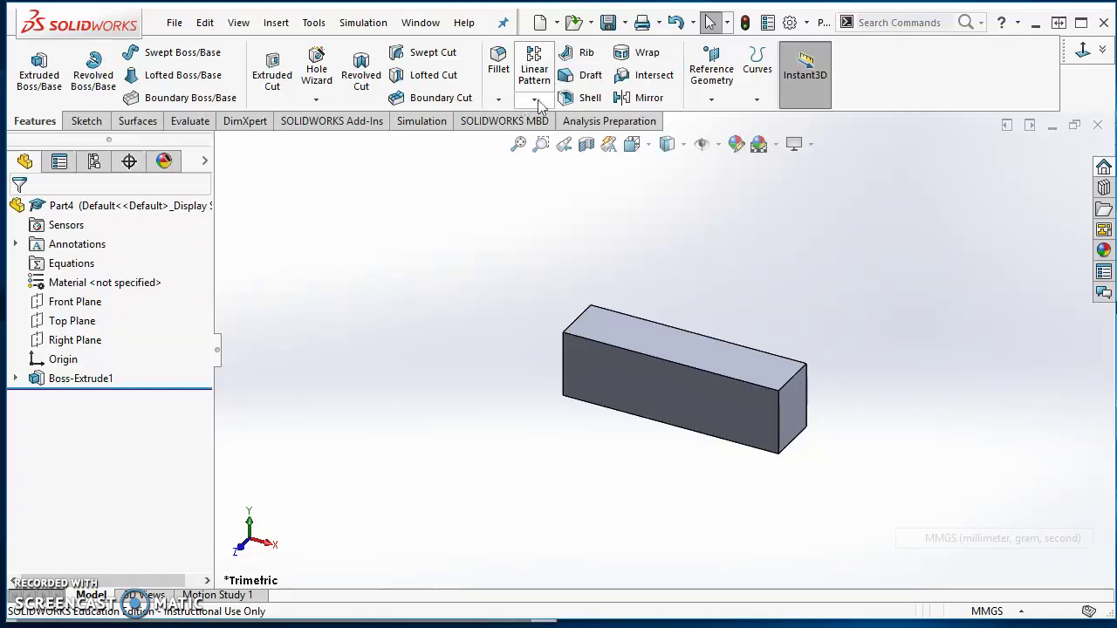
Shell the block with a 1.6 mm wall thickness, removing its bottom face
left_click(590, 98)
type("1.6")
key("Return")
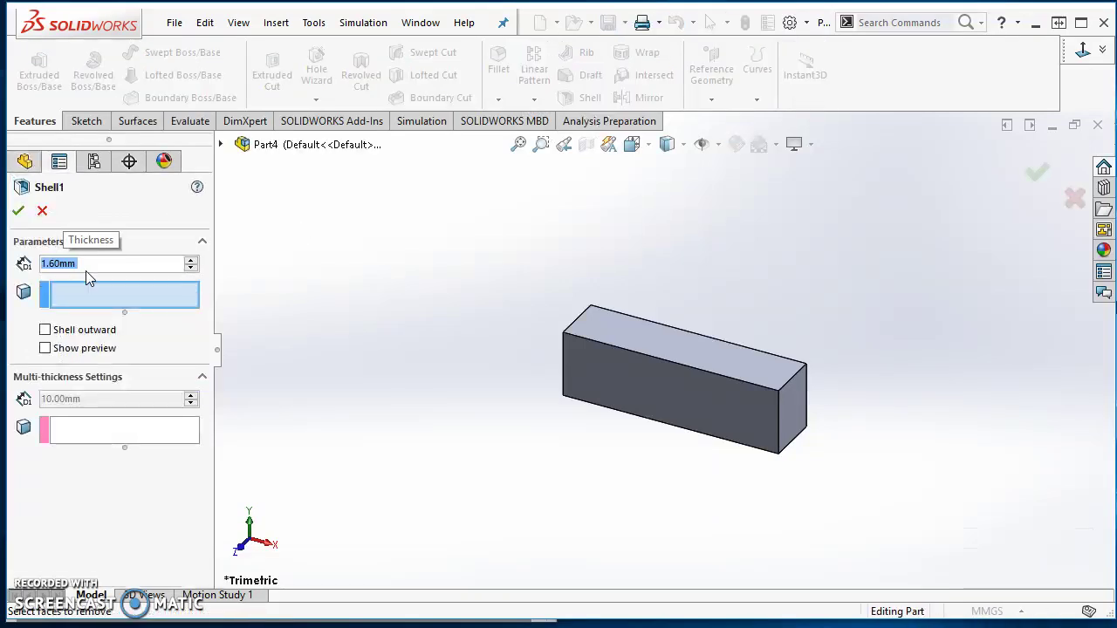
middle_click_drag(698, 474, 685, 341)
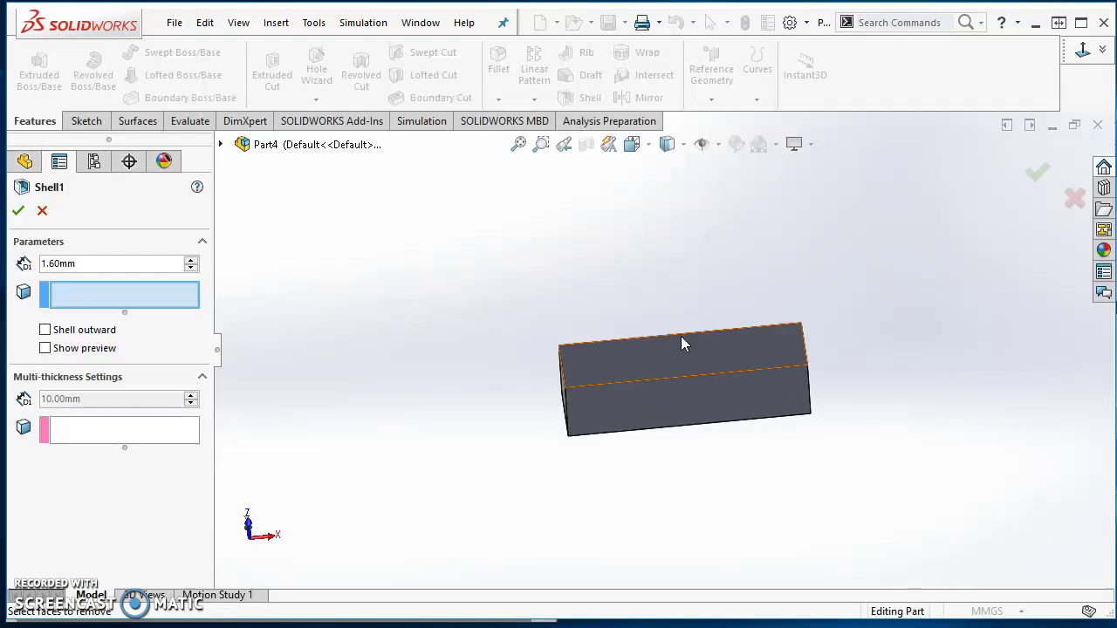
left_click(639, 421)
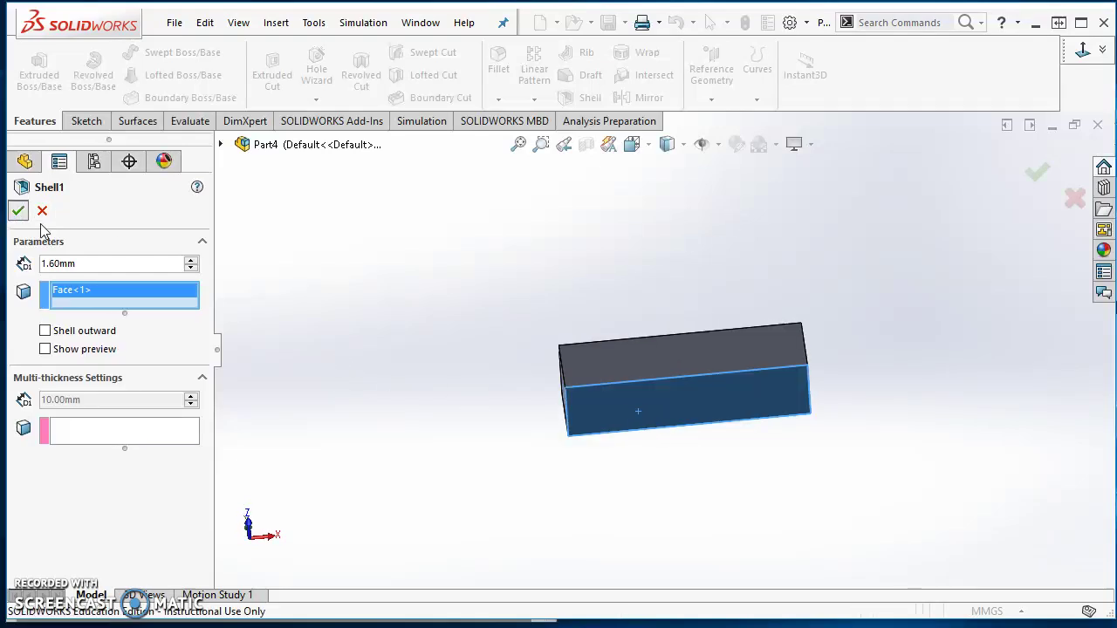
left_click(18, 210)
Start a new sketch on the top face of the block
middle_click_drag(678, 232, 647, 463)
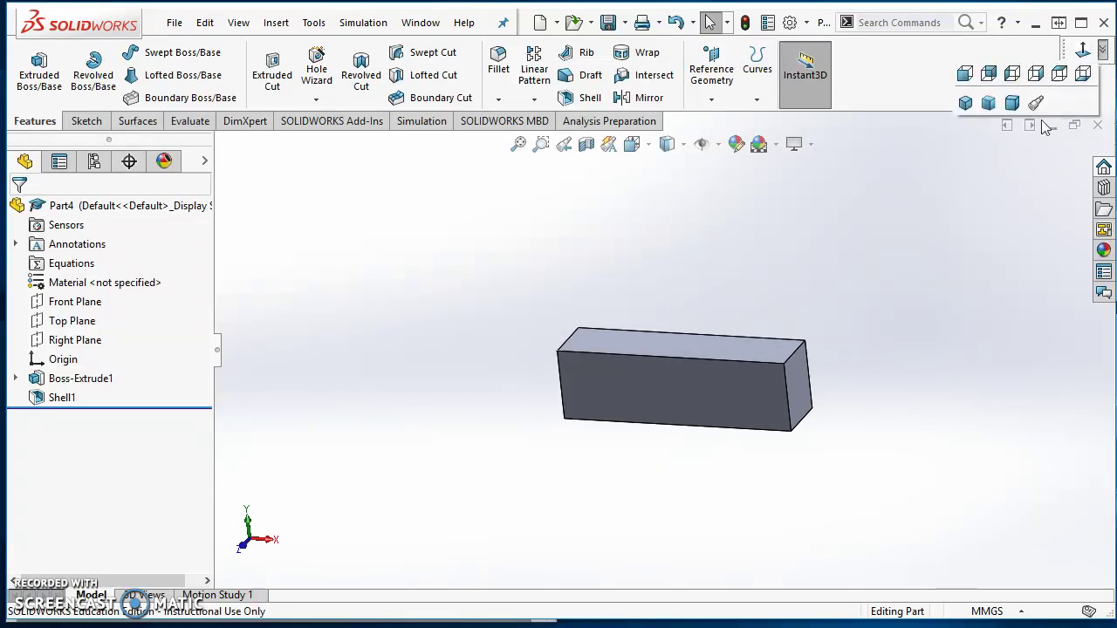
key("ctrl+7")
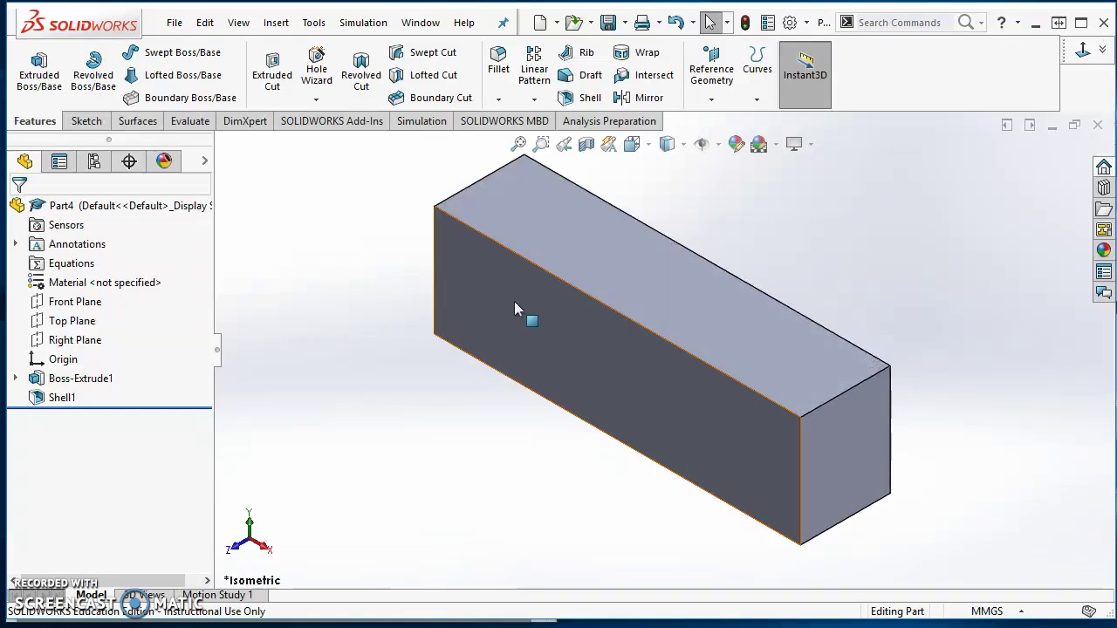
scroll(515, 301, "up", 3)
left_click(86, 120)
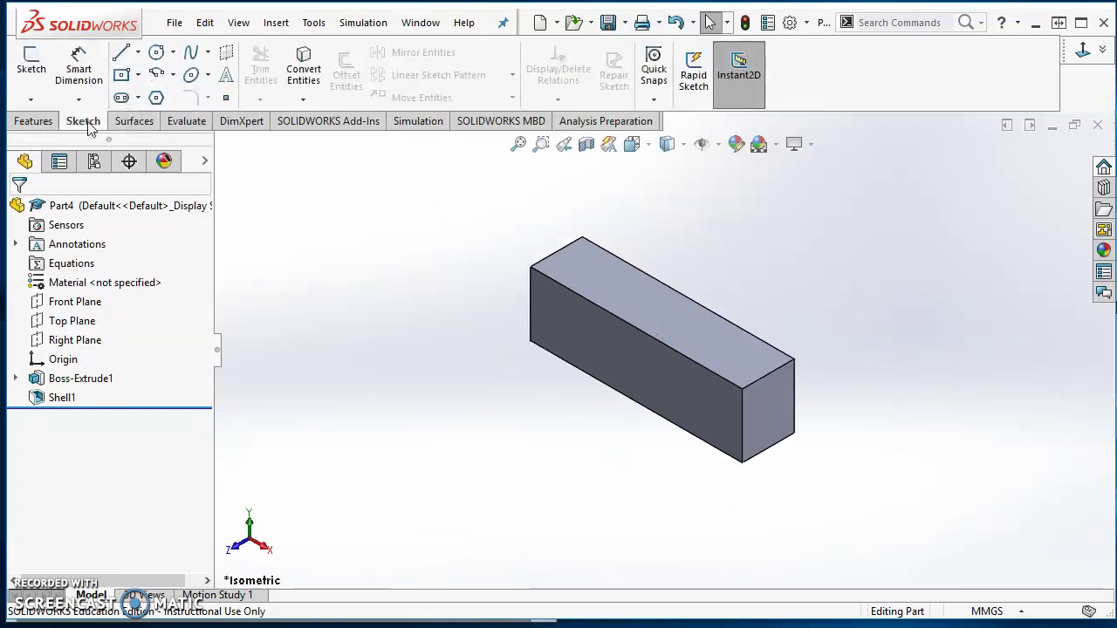
left_click(30, 63)
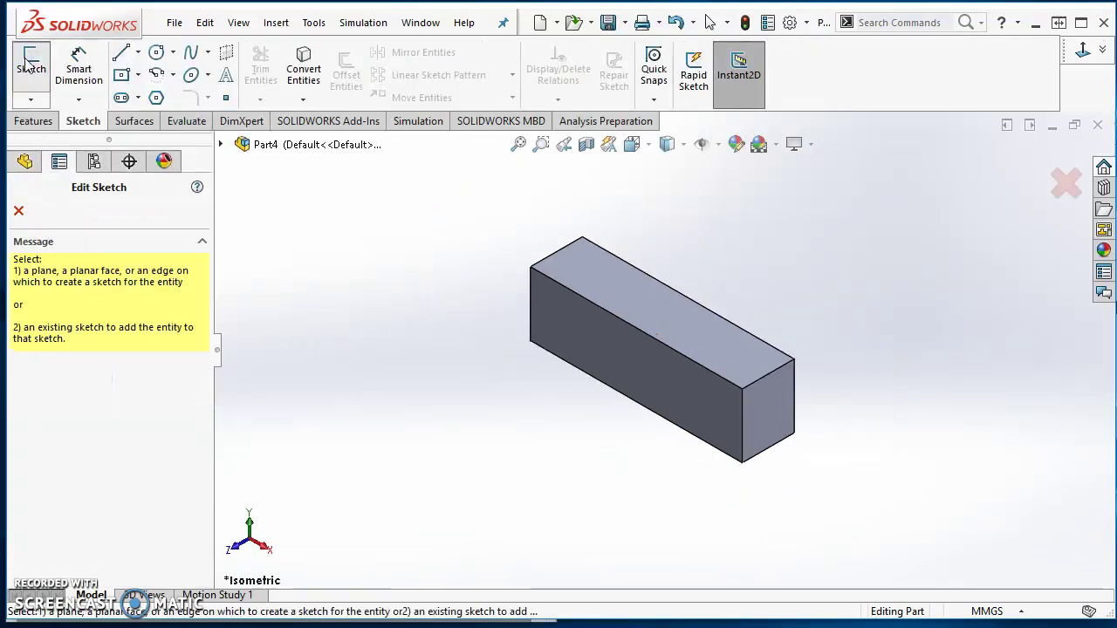
left_click(580, 271)
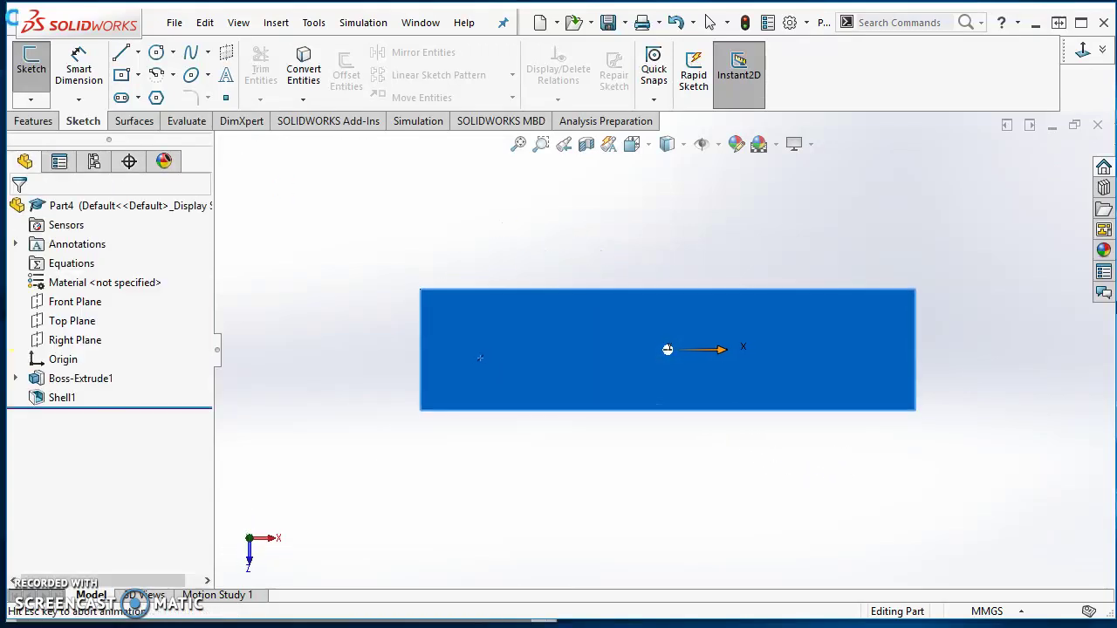
Draw a 4.8 mm diameter circle near the left end of the top face, level with the origin
left_click(156, 53)
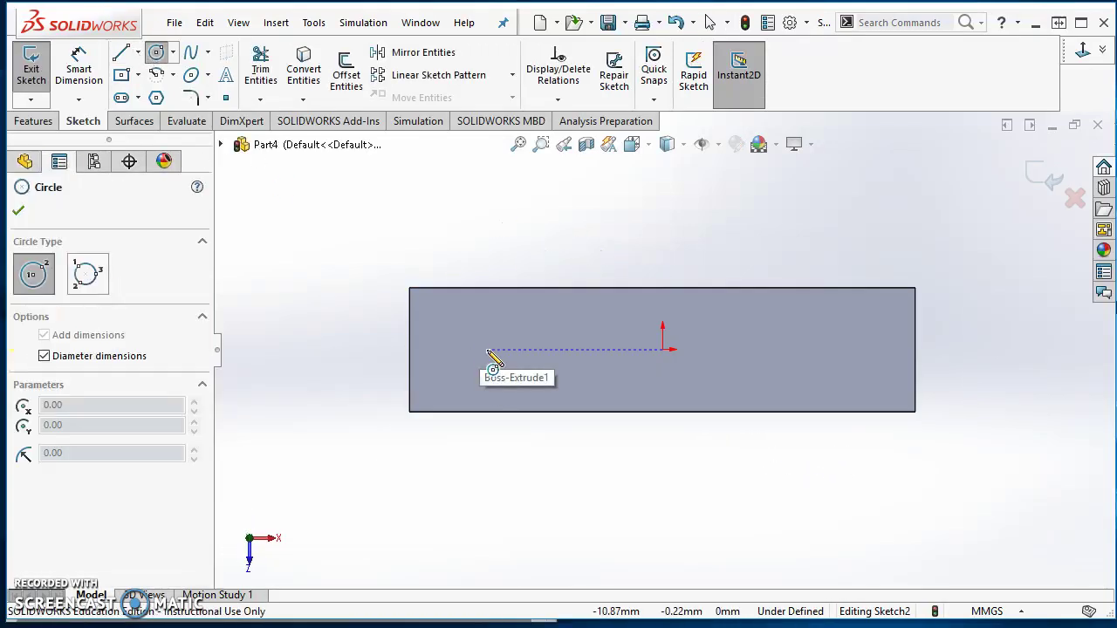
left_click(491, 350)
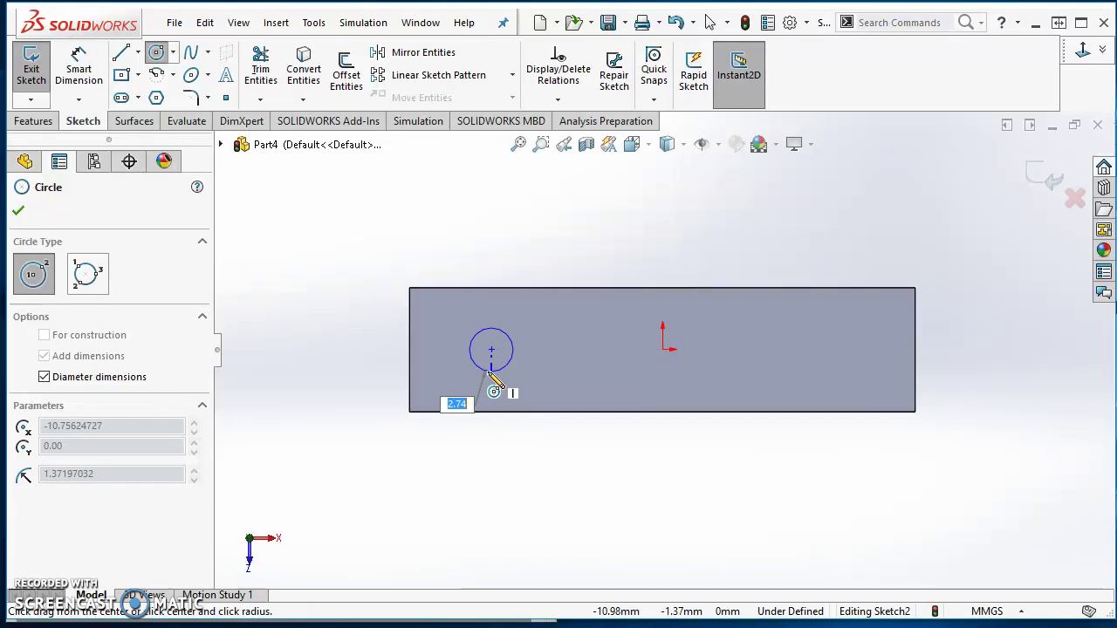
type("4.8")
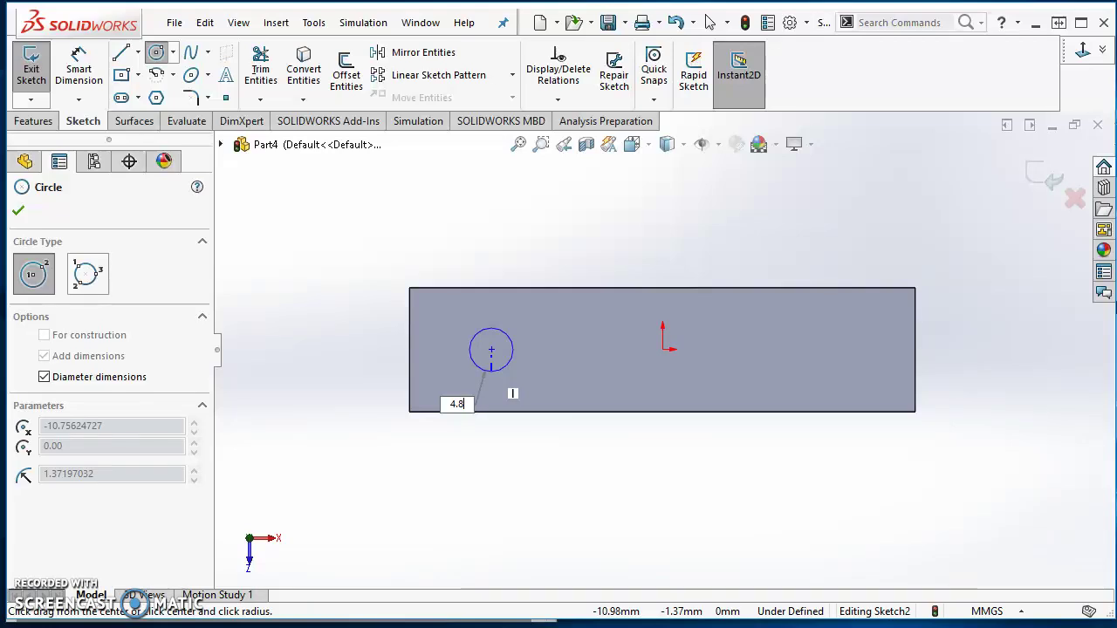
key("Return")
key("Escape")
Dimension the circle's center 3.9 mm from the left edge of the top face
right_click_drag(330, 279, 331, 220)
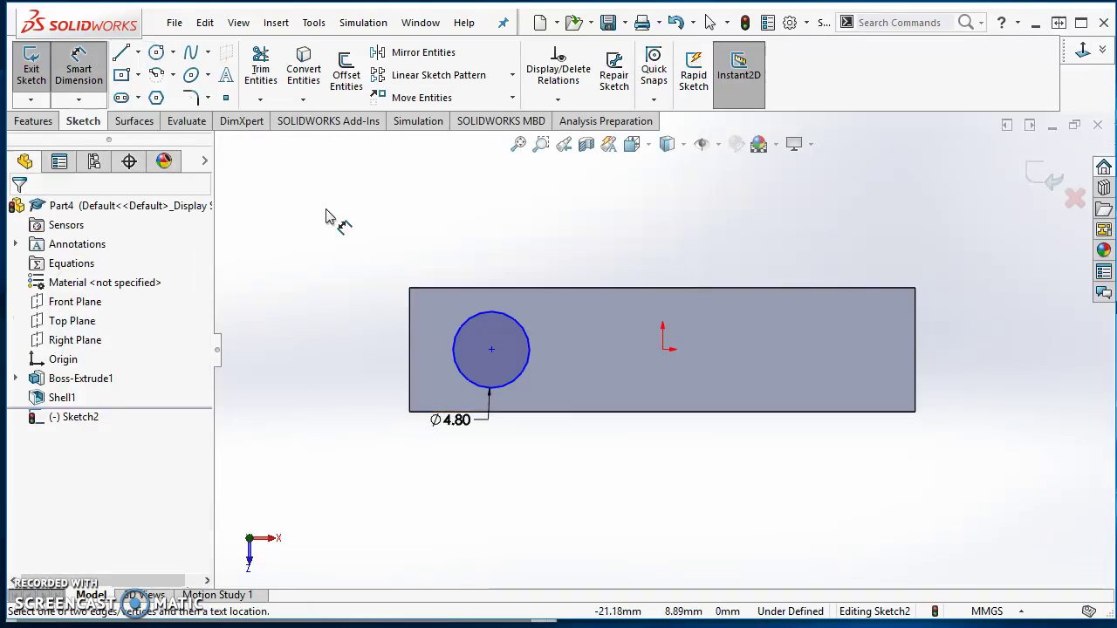
left_click(410, 346)
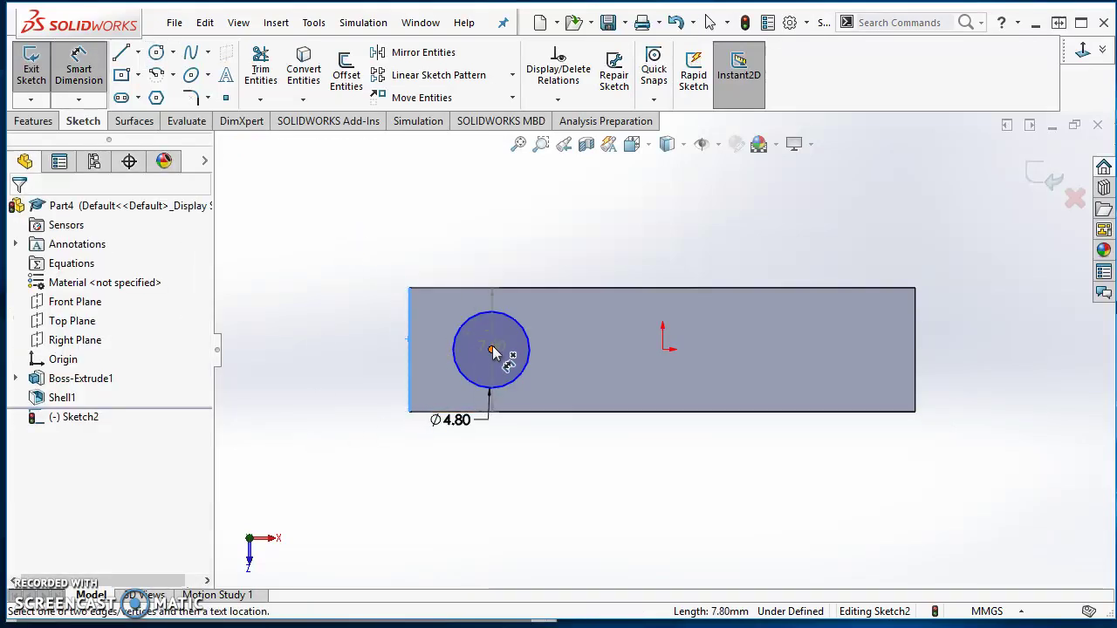
left_click(492, 349)
left_click(449, 221)
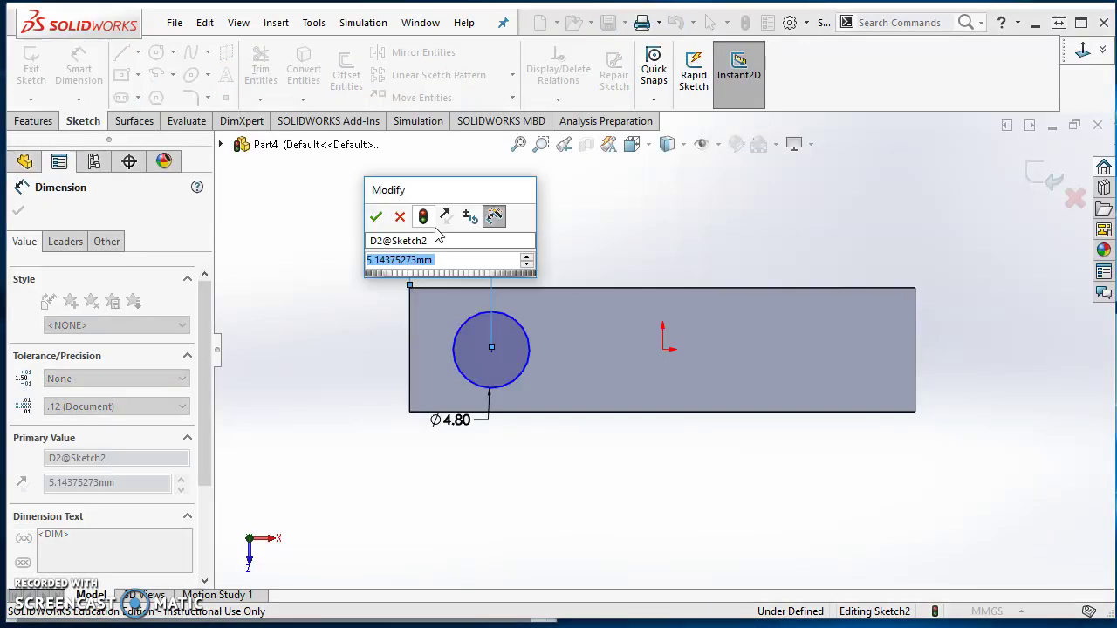
type("3.9")
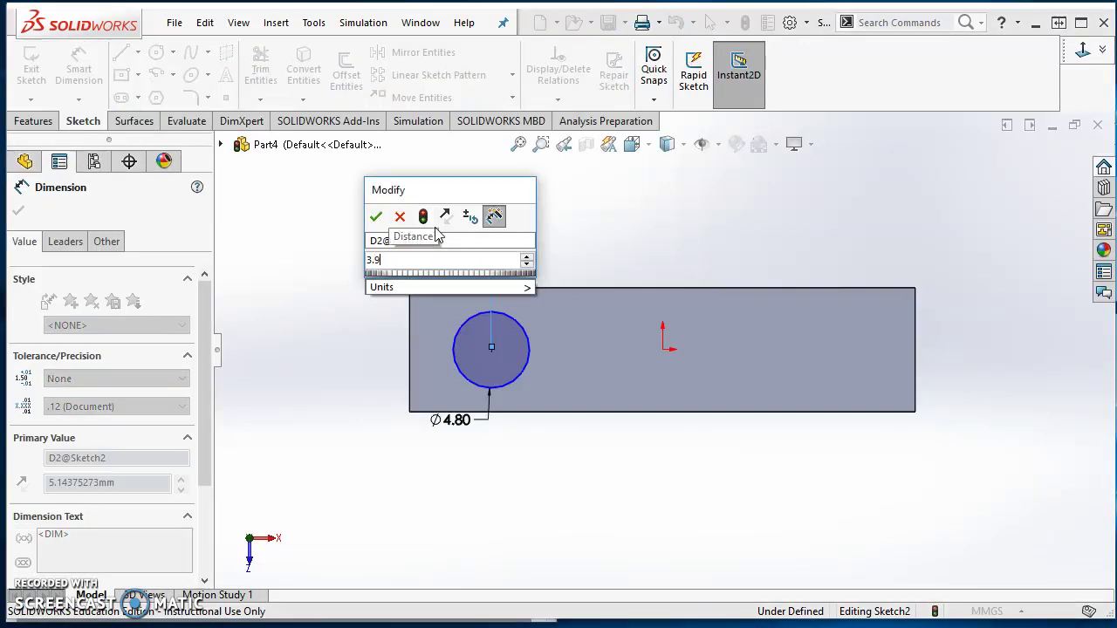
key("Return")
key("Escape")
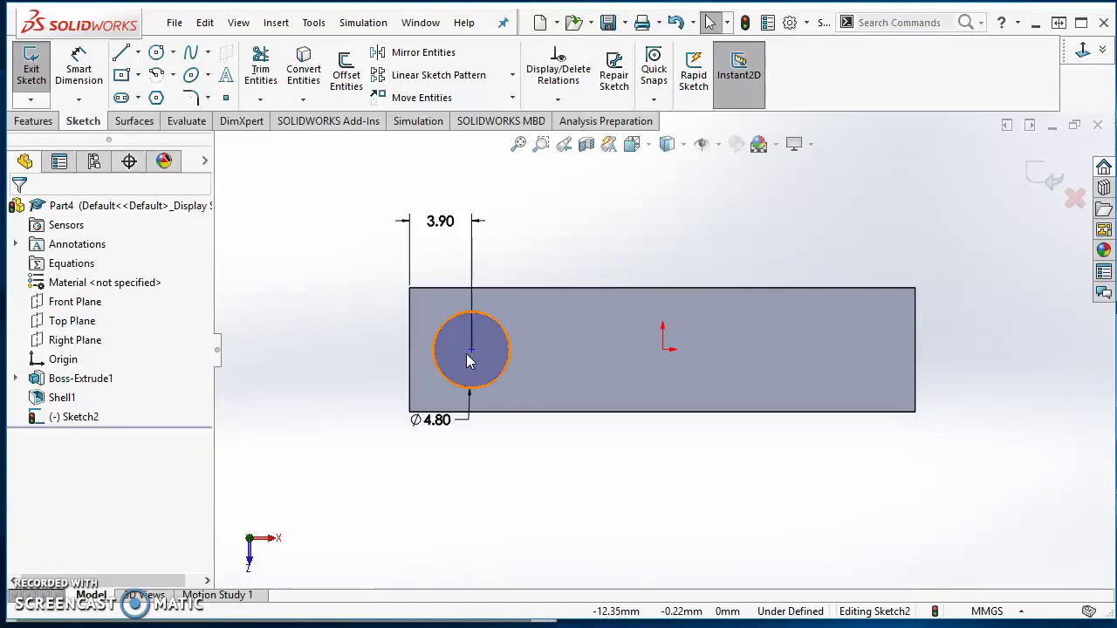
Add a Horizontal relation between the 4.8 mm circle's center and the origin
left_click(471, 351)
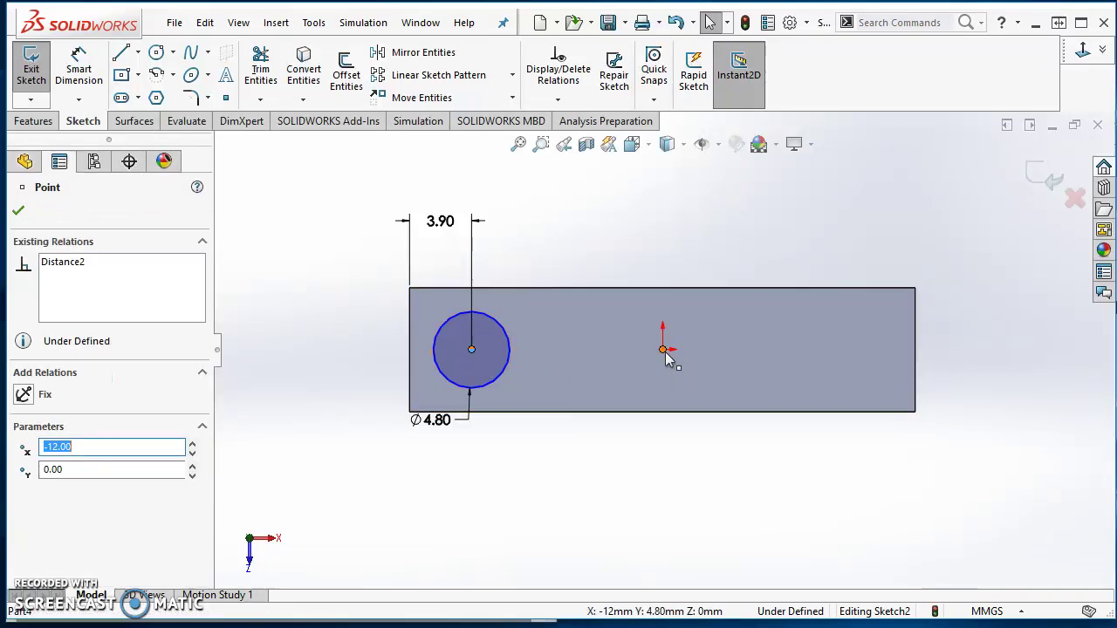
left_click(663, 350, "ctrl")
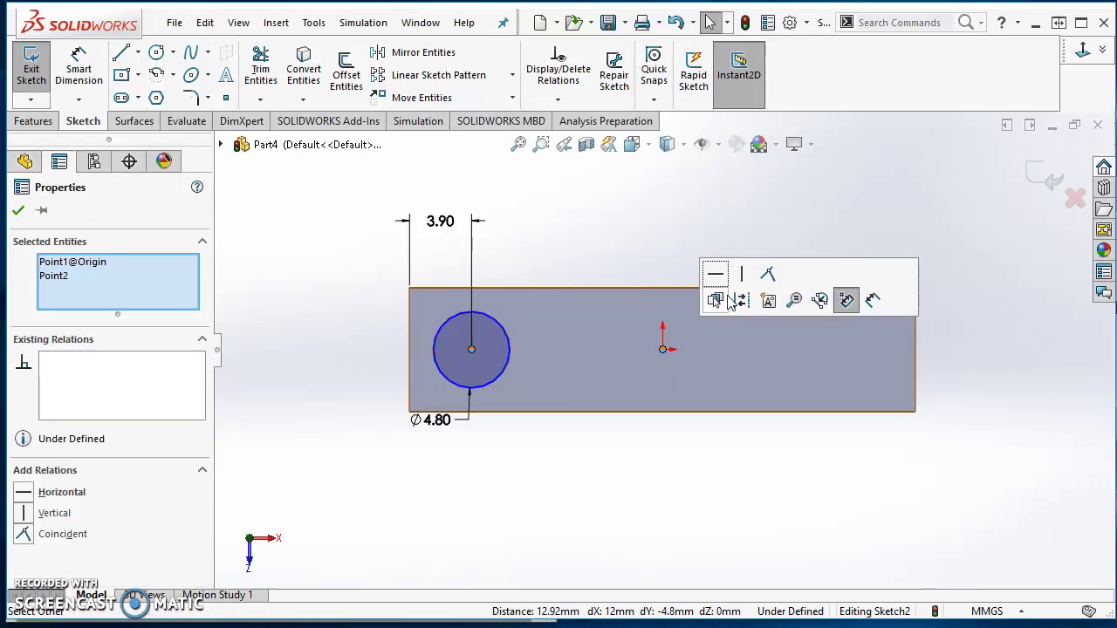
left_click(722, 280)
left_click(608, 204)
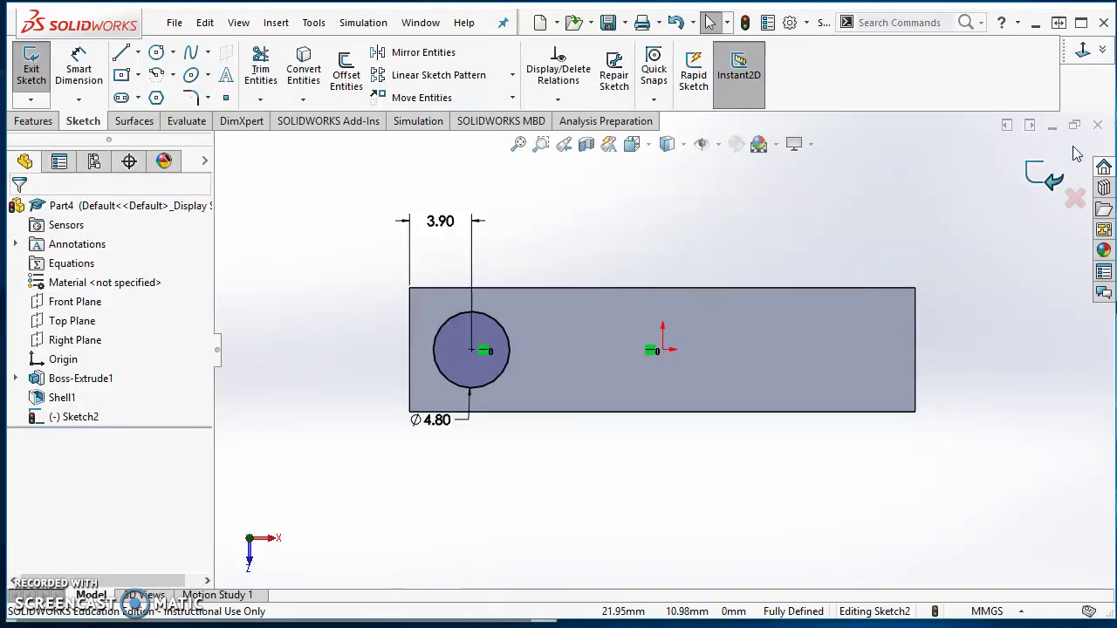
Extrude the 4.8 mm circle 1.8 mm upward from the top face to form the first stud
left_click(33, 120)
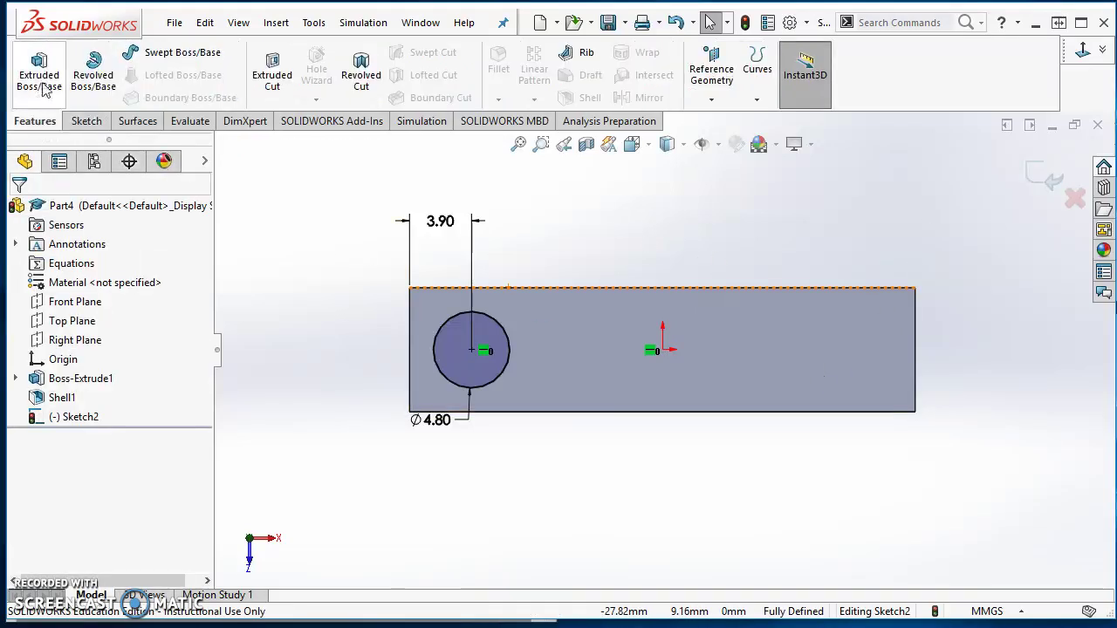
left_click(39, 78)
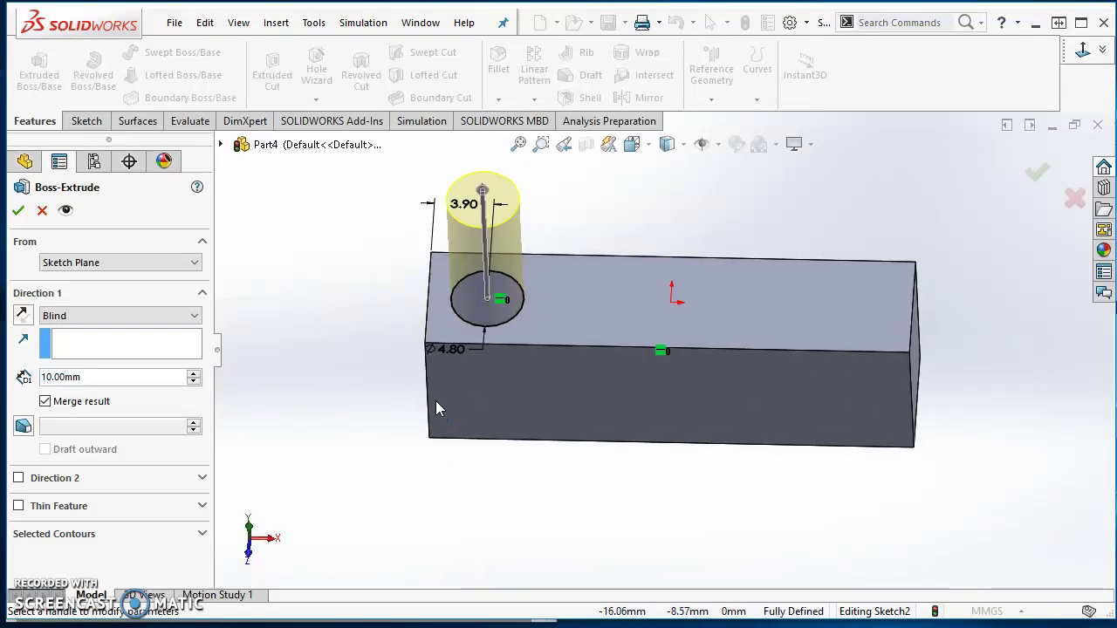
double_click(137, 382)
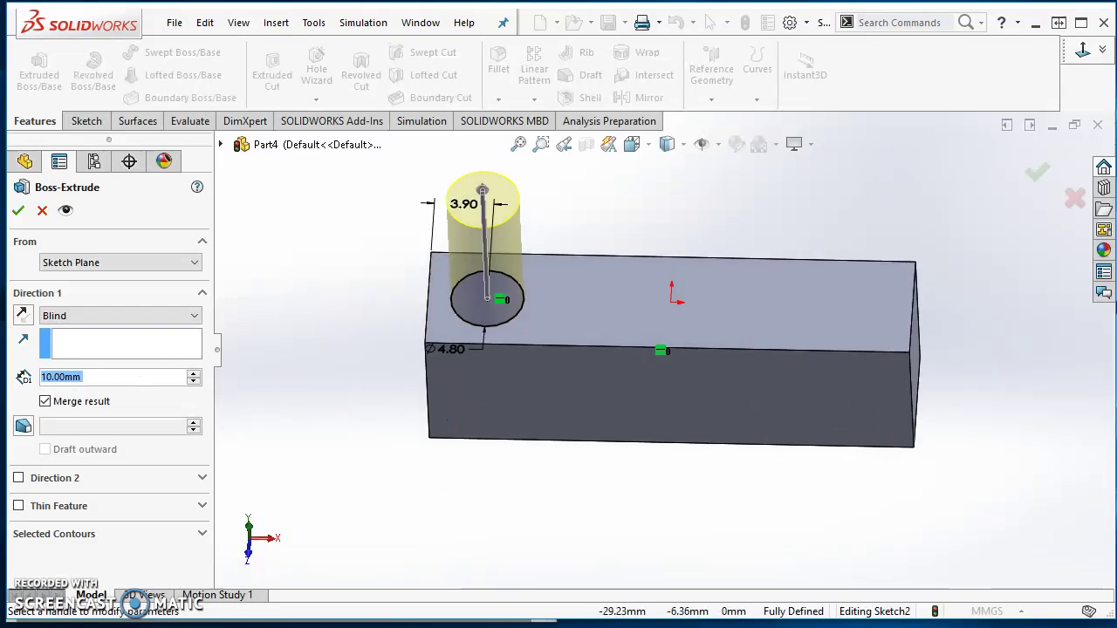
type("1.8")
key("Return")
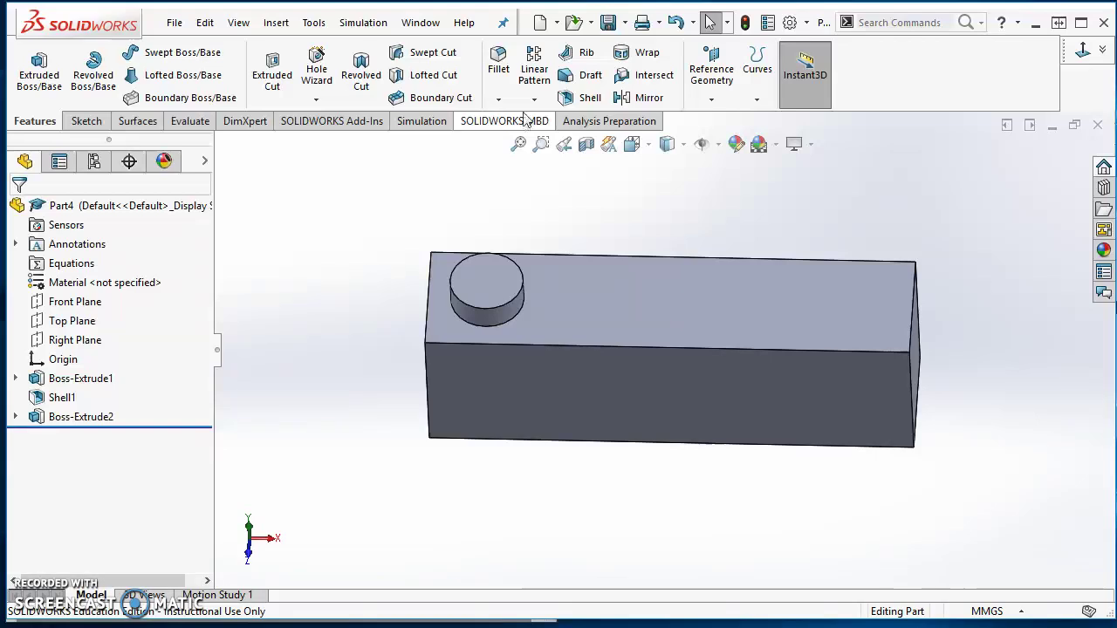
Set up a linear pattern along the top face's long front edge with 8 mm spacing and 4 instances
left_click(534, 72)
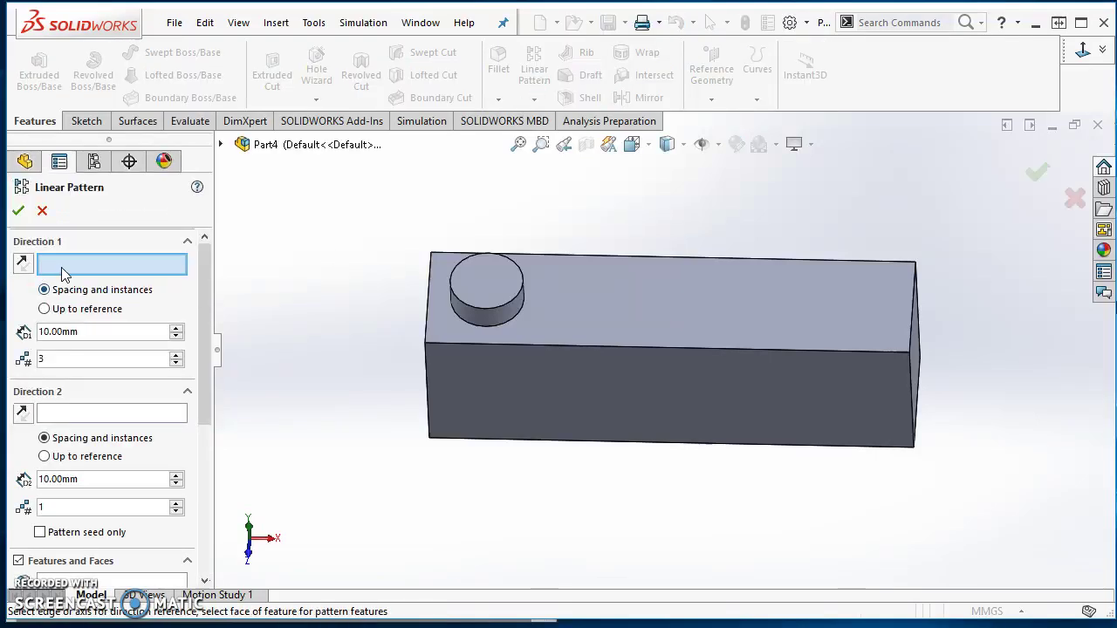
left_click(510, 344)
left_click(115, 334)
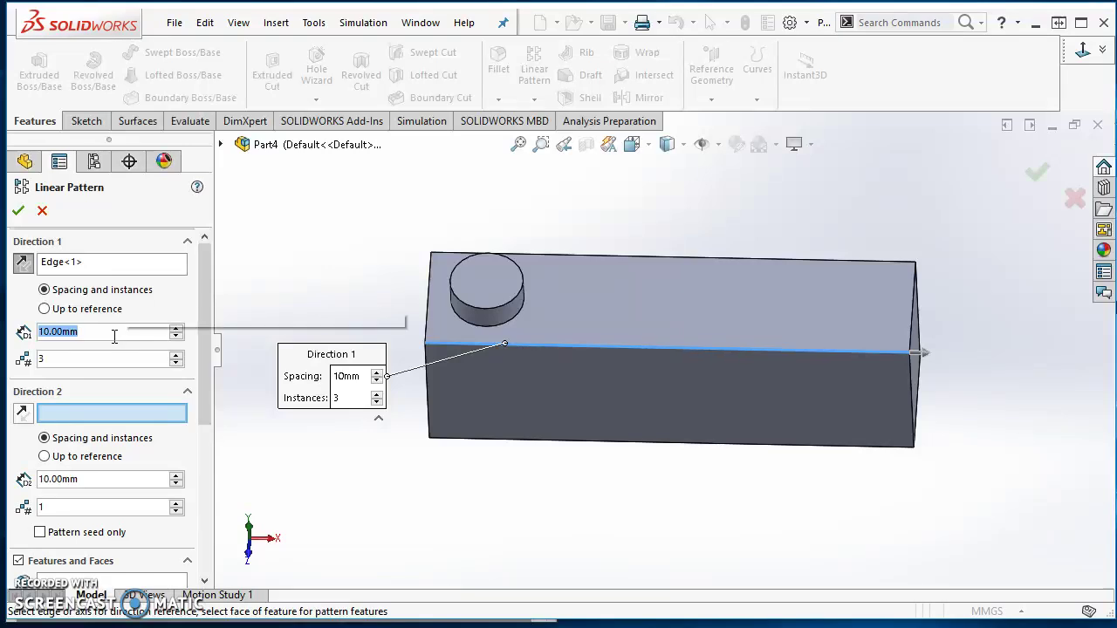
type("8")
key("Return")
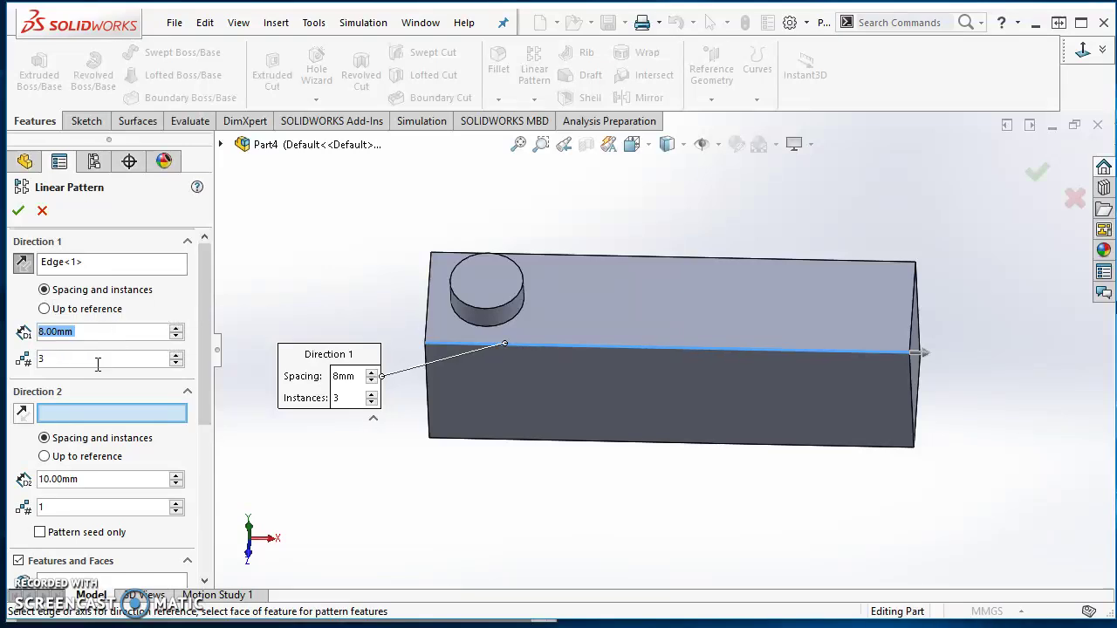
double_click(84, 364)
type("4")
key("Return")
Choose the stud extrusion as the feature to repeat and complete the linear pattern
left_click_drag(202, 381, 215, 497)
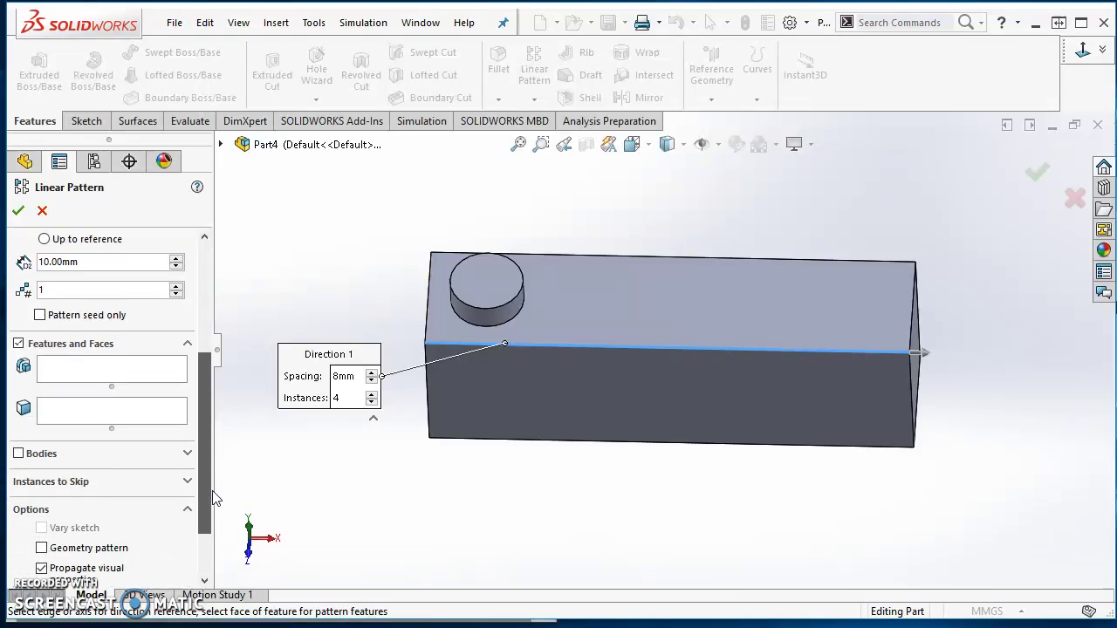
left_click(87, 370)
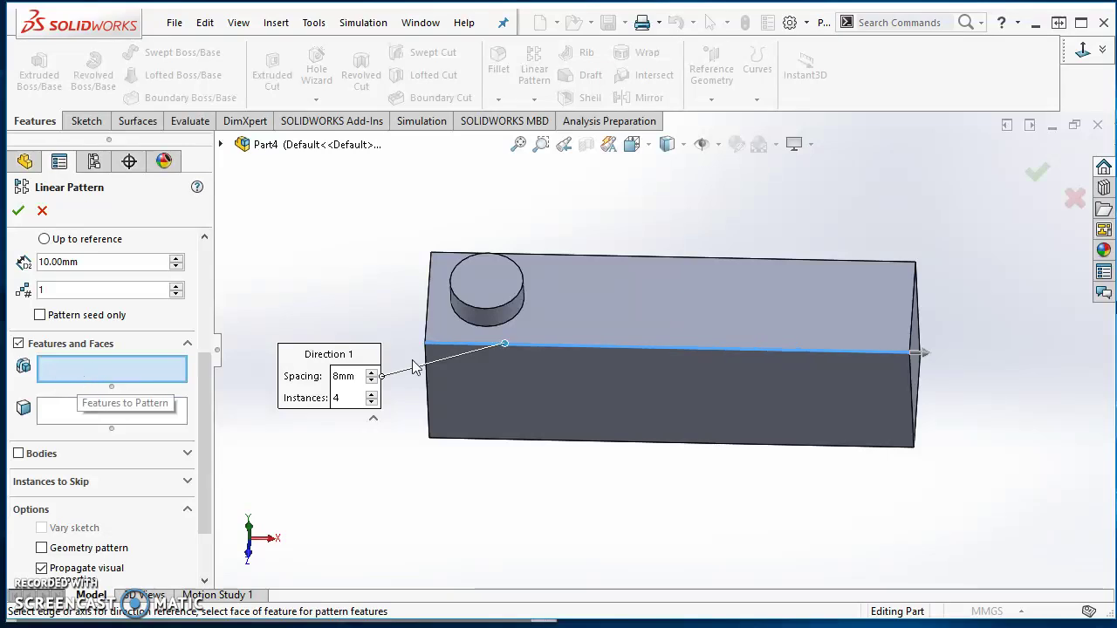
left_click(487, 297)
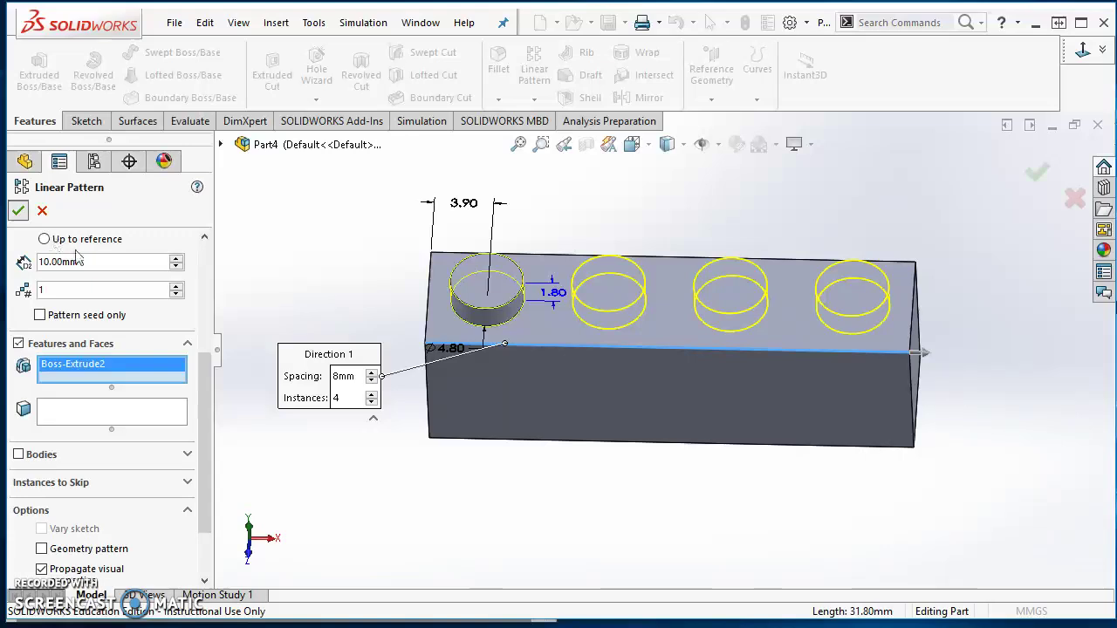
left_click(17, 211)
left_click(347, 478)
Start a new sketch on the inner face at the base of the brick's hollow underside
middle_click_drag(593, 481, 542, 219)
left_click(86, 121)
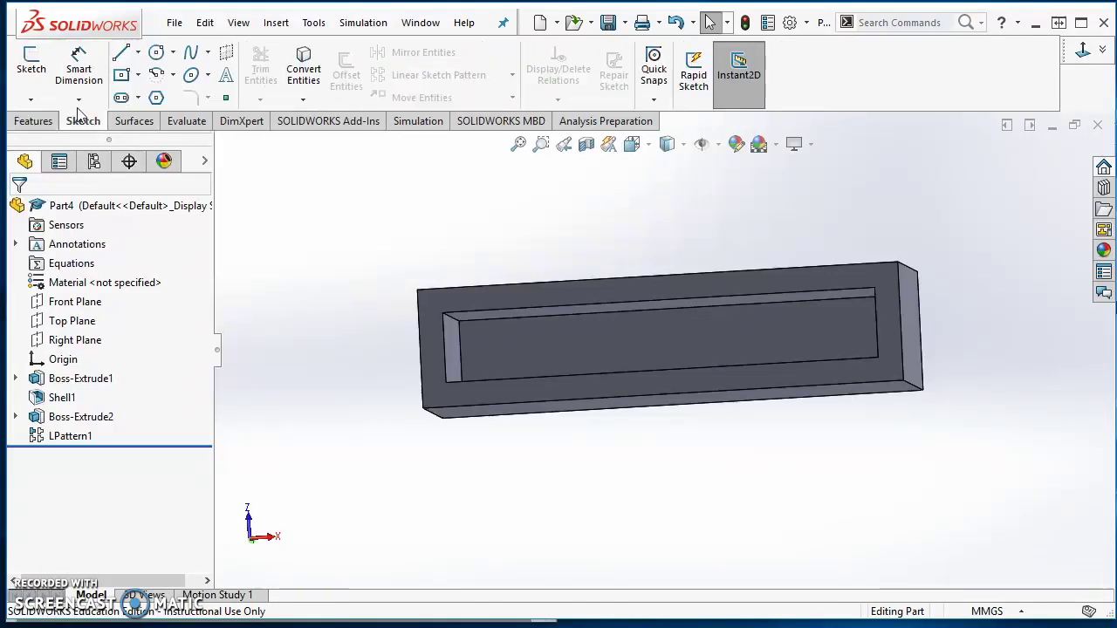
left_click(31, 65)
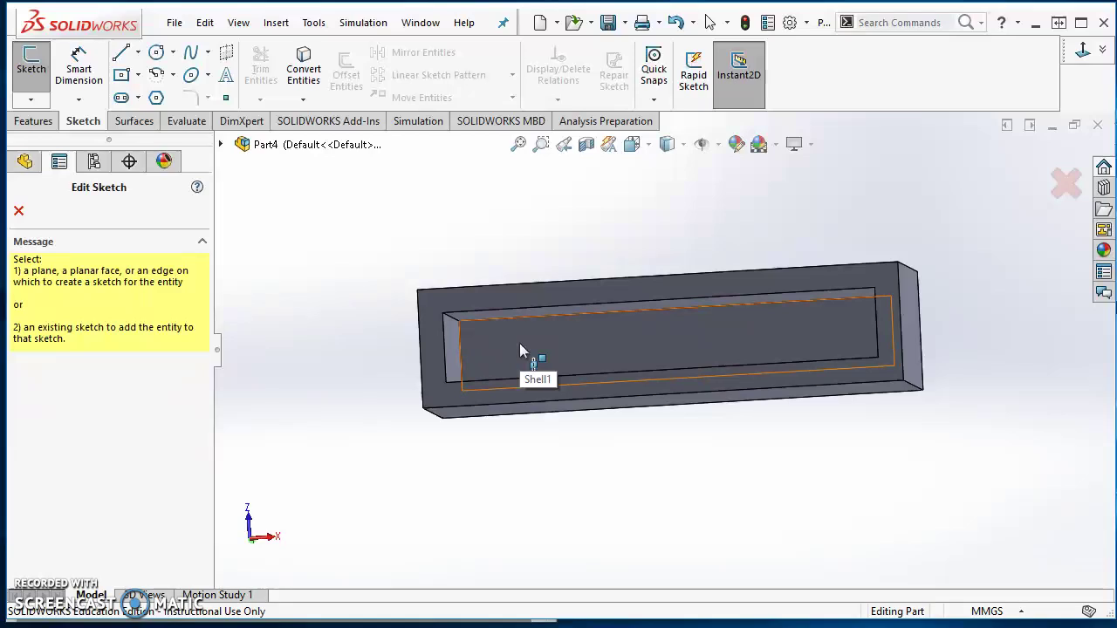
left_click(520, 346)
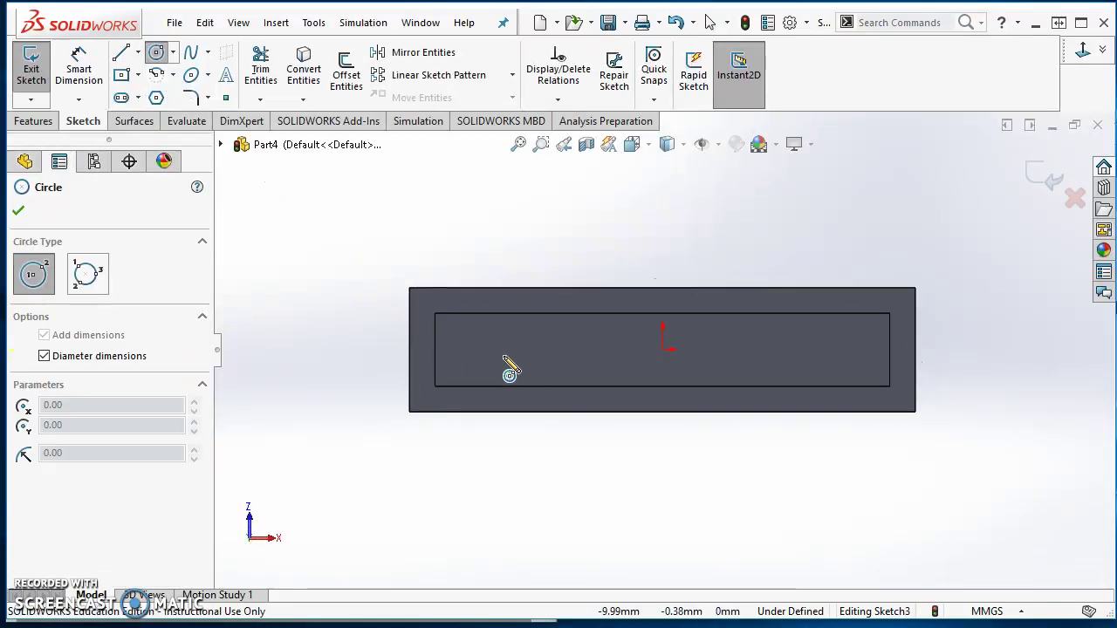
Draw a 3 mm diameter circle toward the left end of the cavity, level with the origin
left_click(503, 350)
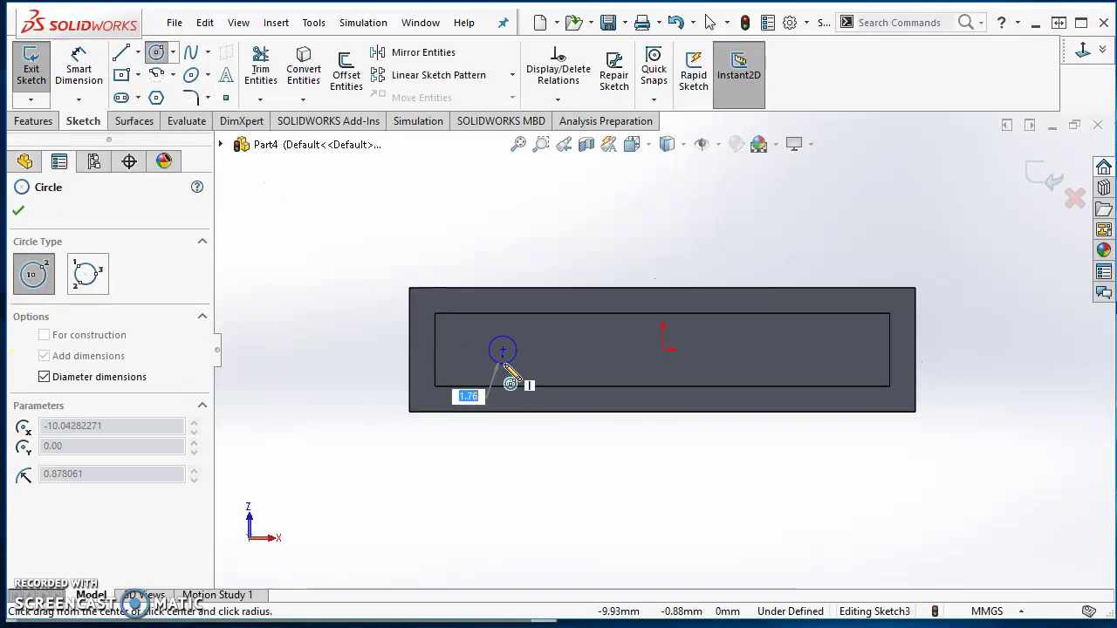
type("3")
key("Return")
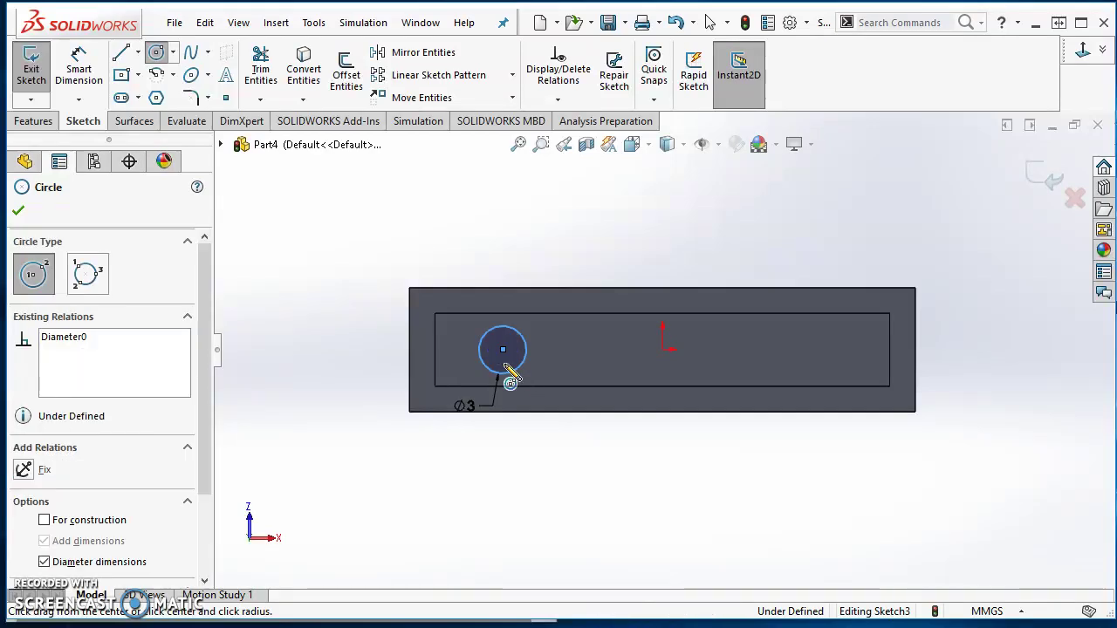
Dimension the 3 mm circle's center 7.95 mm from the brick's left outer edge
right_click_drag(381, 463, 381, 337)
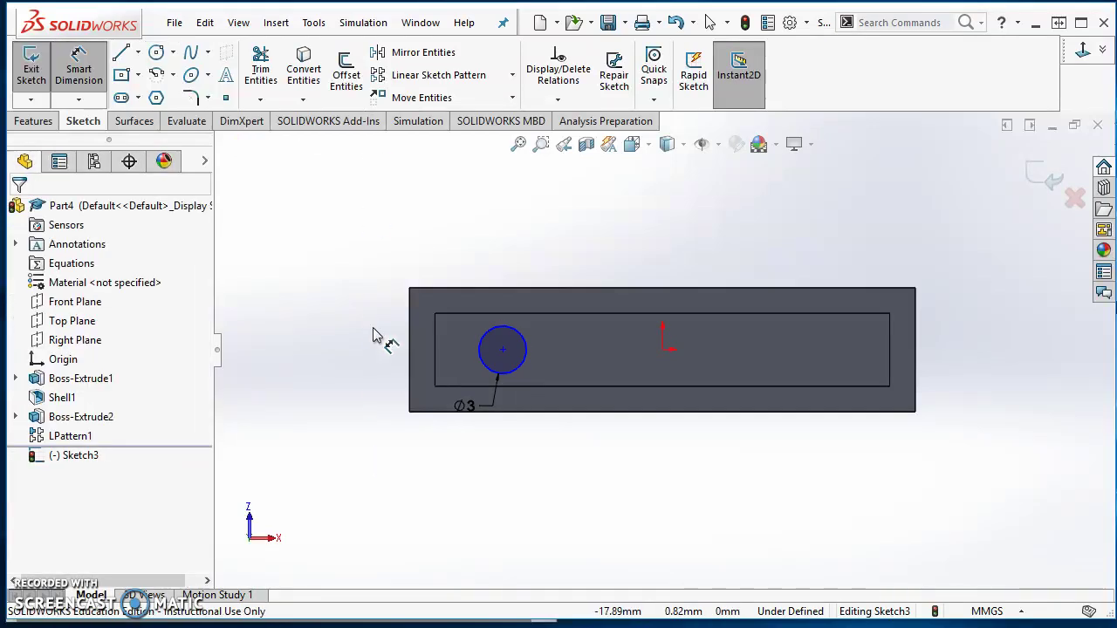
left_click(412, 370)
left_click(502, 350)
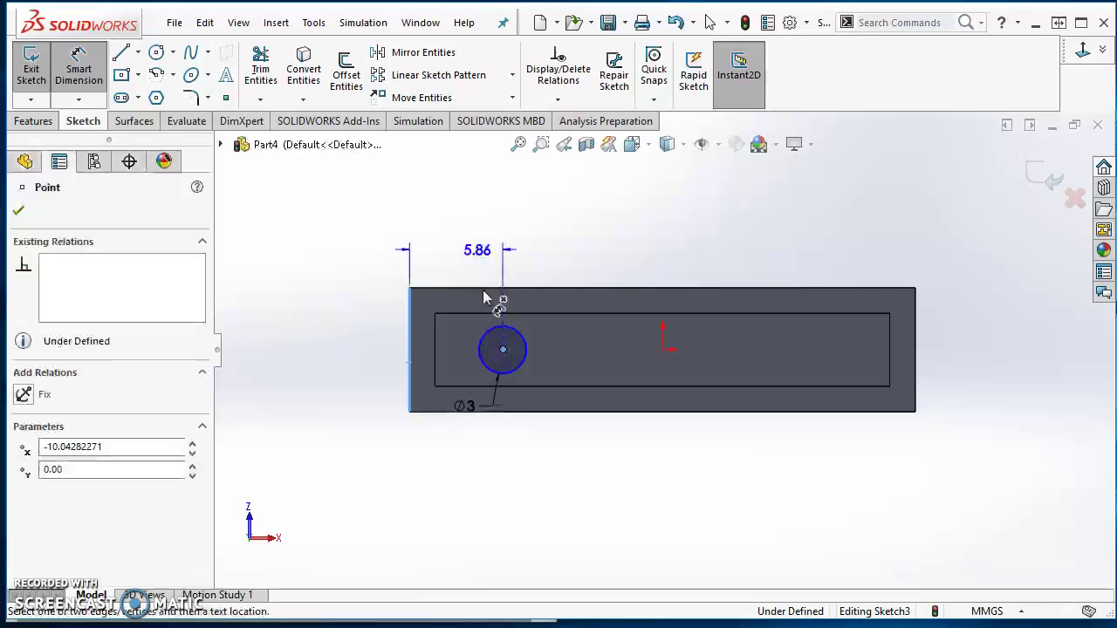
left_click(502, 258)
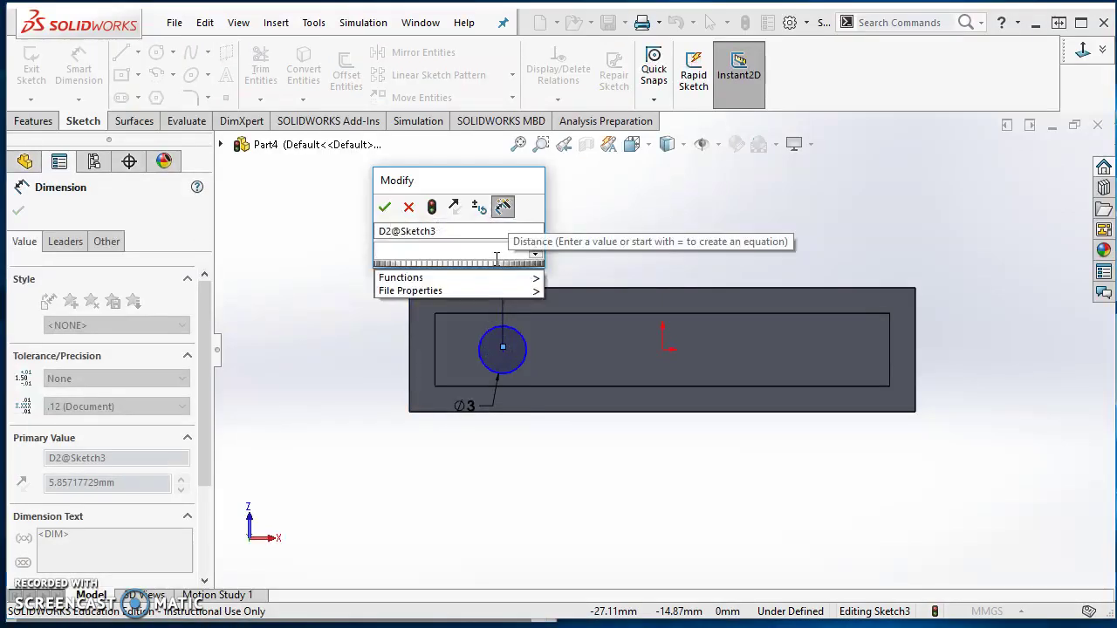
type("7.95")
key("Return")
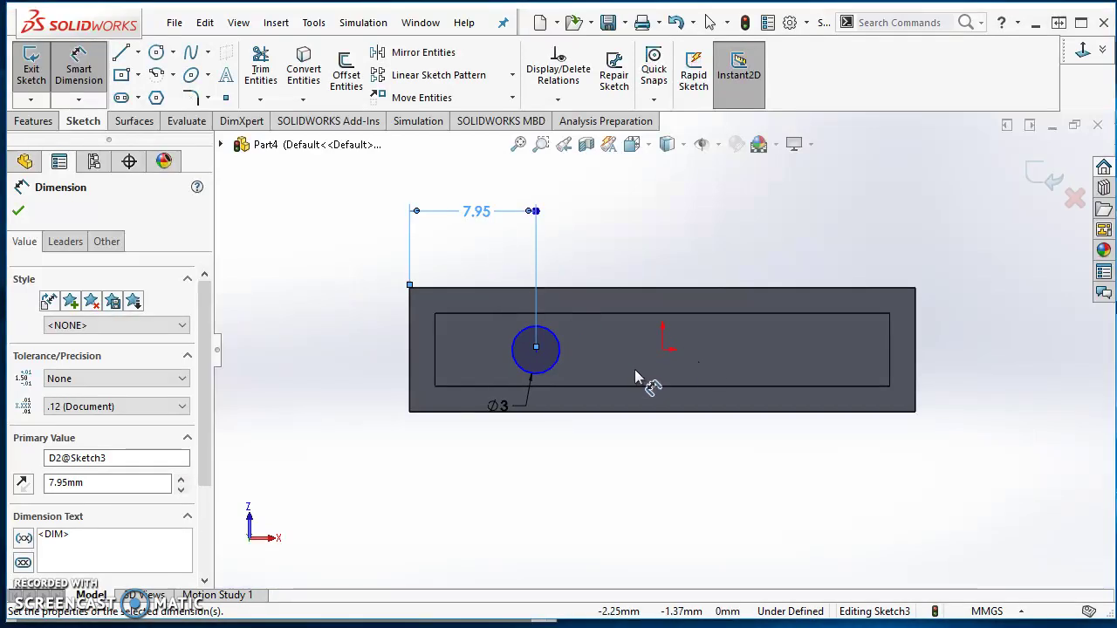
key("Escape")
Make the 3 mm circle's center horizontal with the origin
left_click(535, 349)
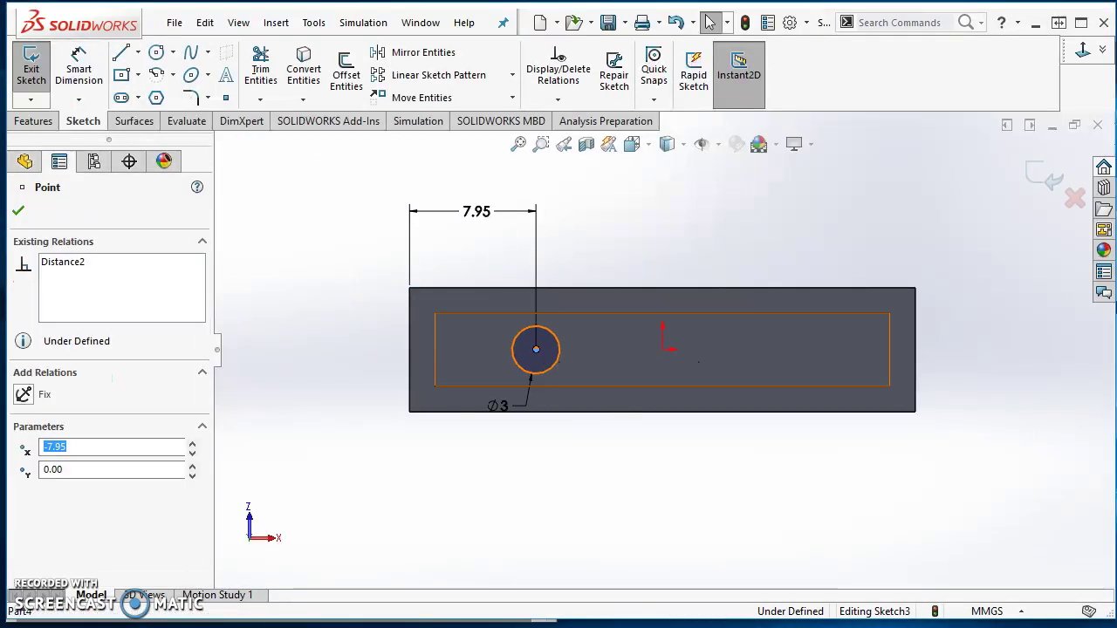
left_click(661, 350, "ctrl")
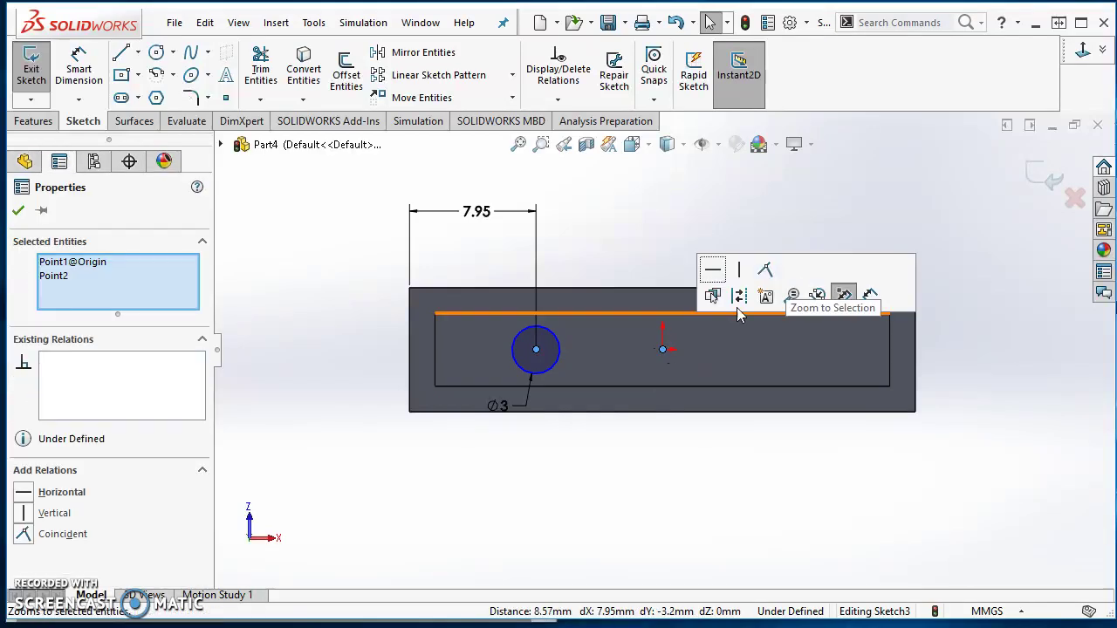
left_click(712, 272)
left_click(639, 225)
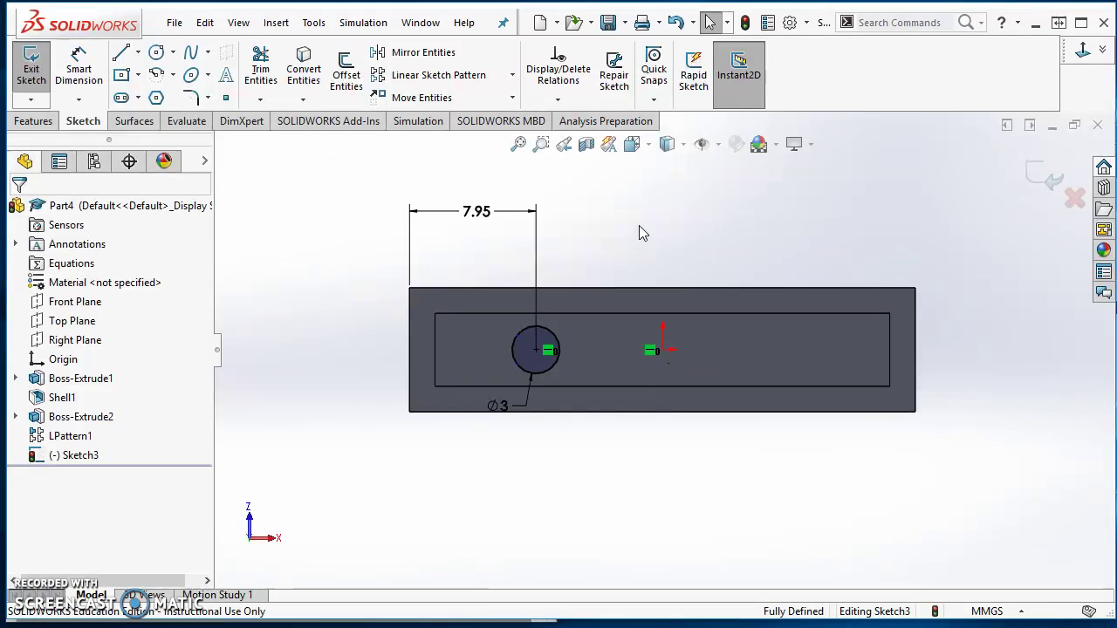
Extrude the 3 mm circle Up To Surface, ending at the rim face around the brick's open underside
left_click(35, 121)
left_click(40, 74)
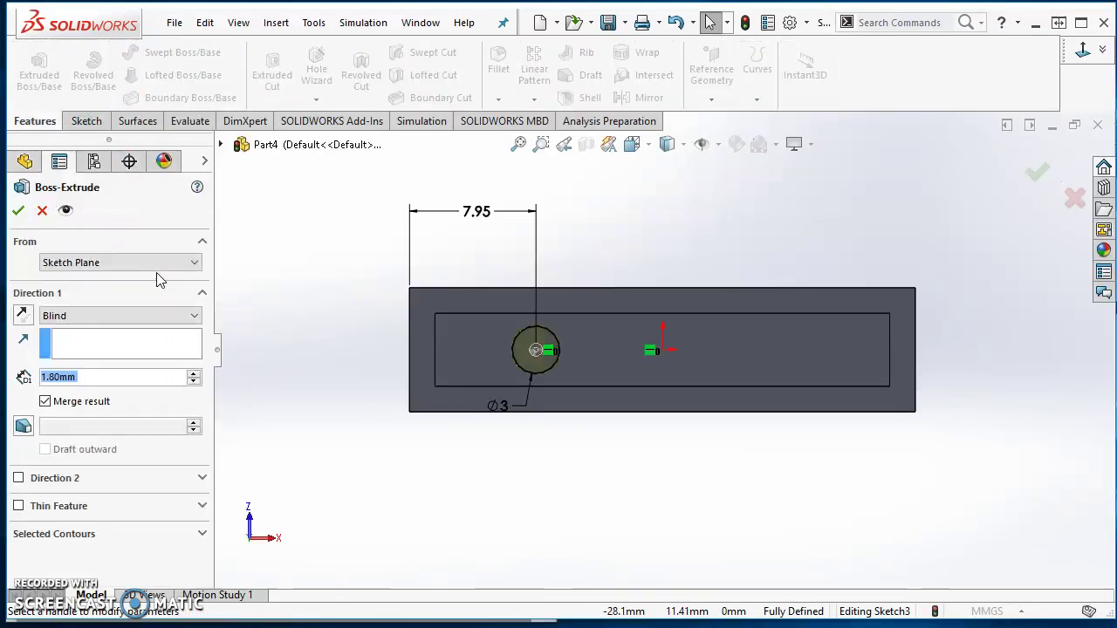
left_click(140, 315)
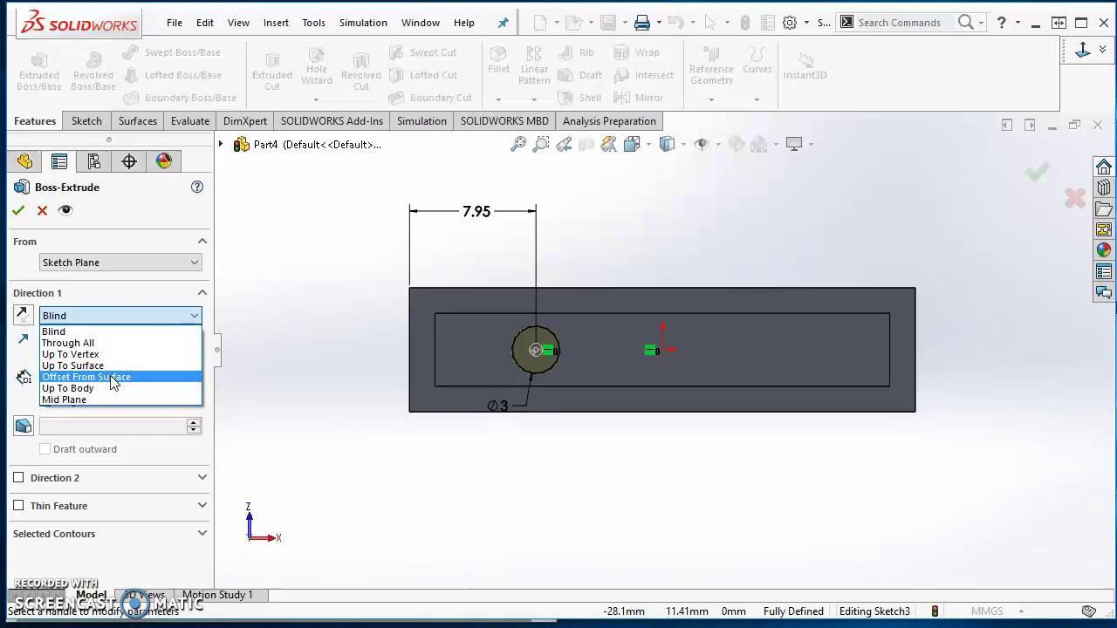
left_click(96, 366)
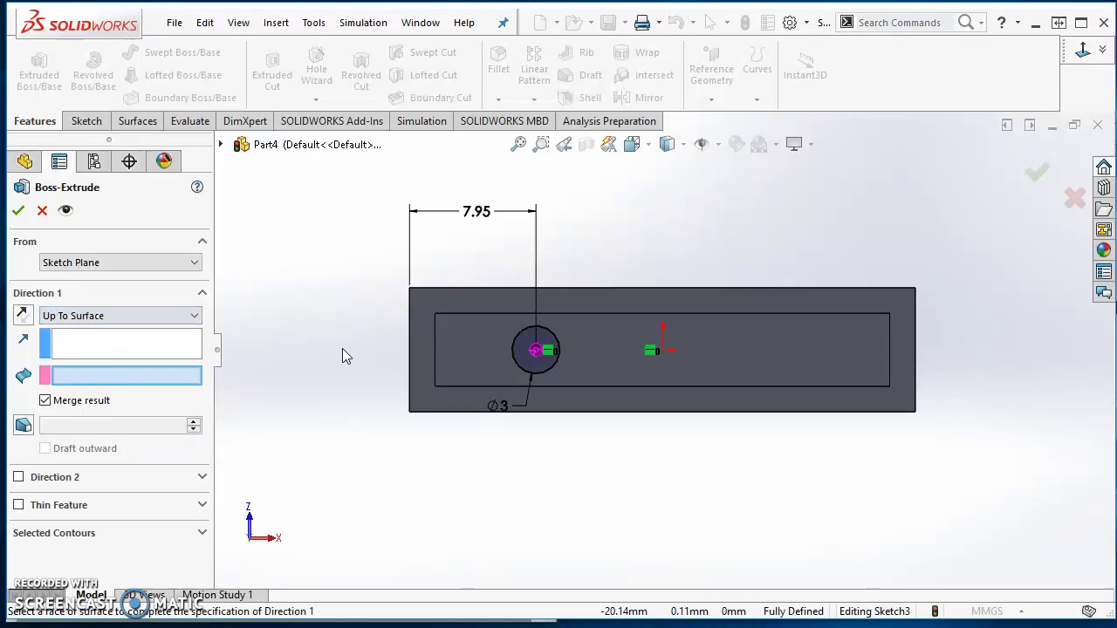
left_click(411, 362)
middle_click_drag(351, 419, 330, 449)
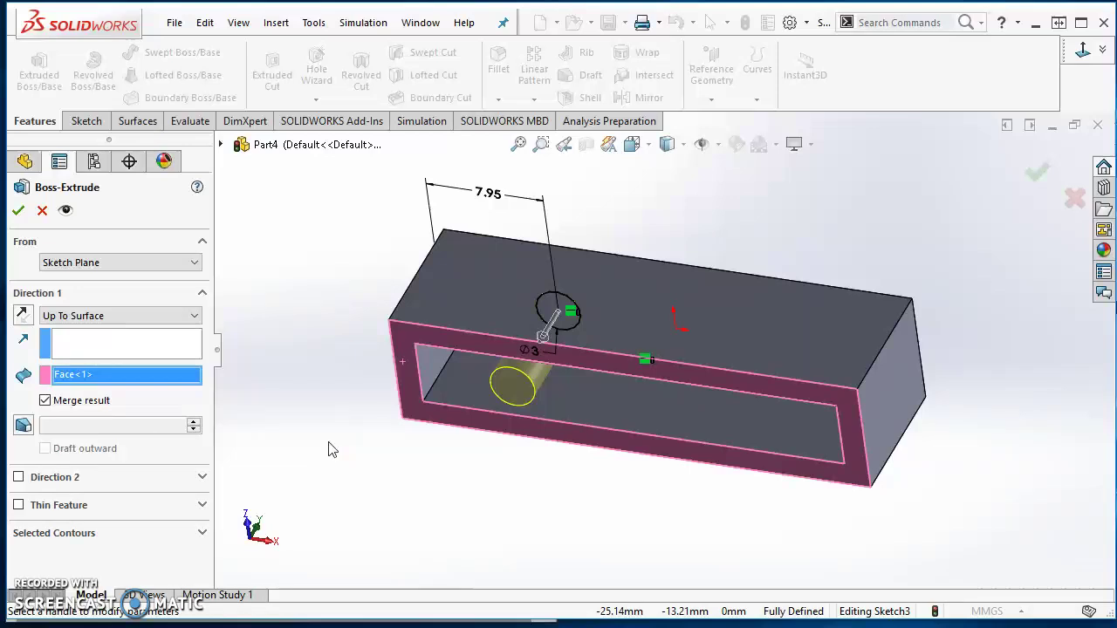
left_click(19, 211)
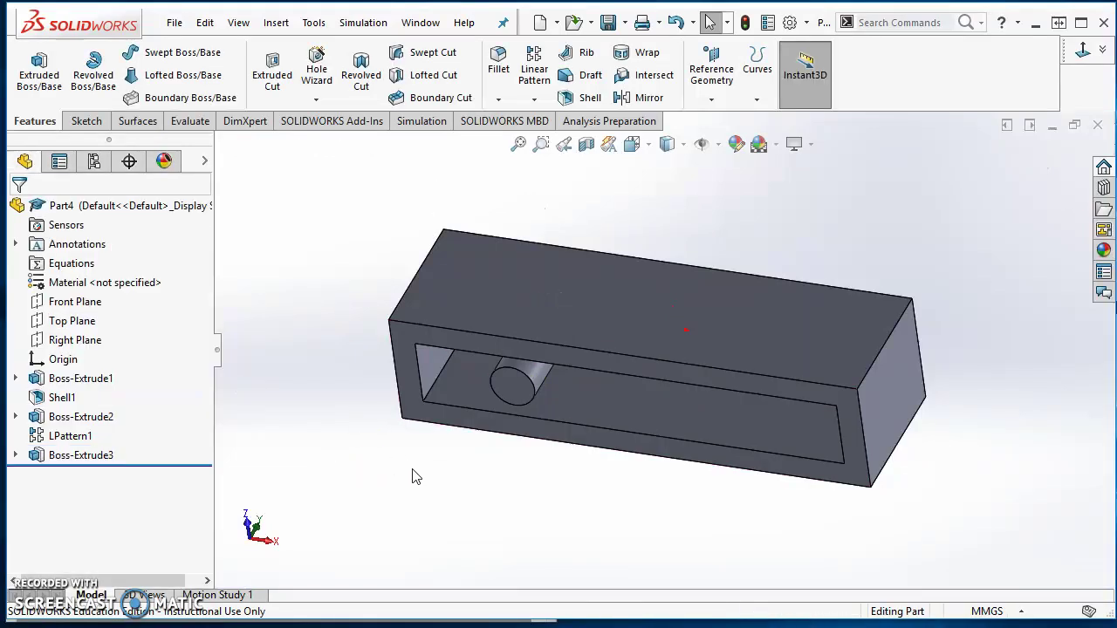
Set up a linear pattern along the long outer edge of the underside rim with 7.95 mm spacing and 3 instances
left_click(537, 70)
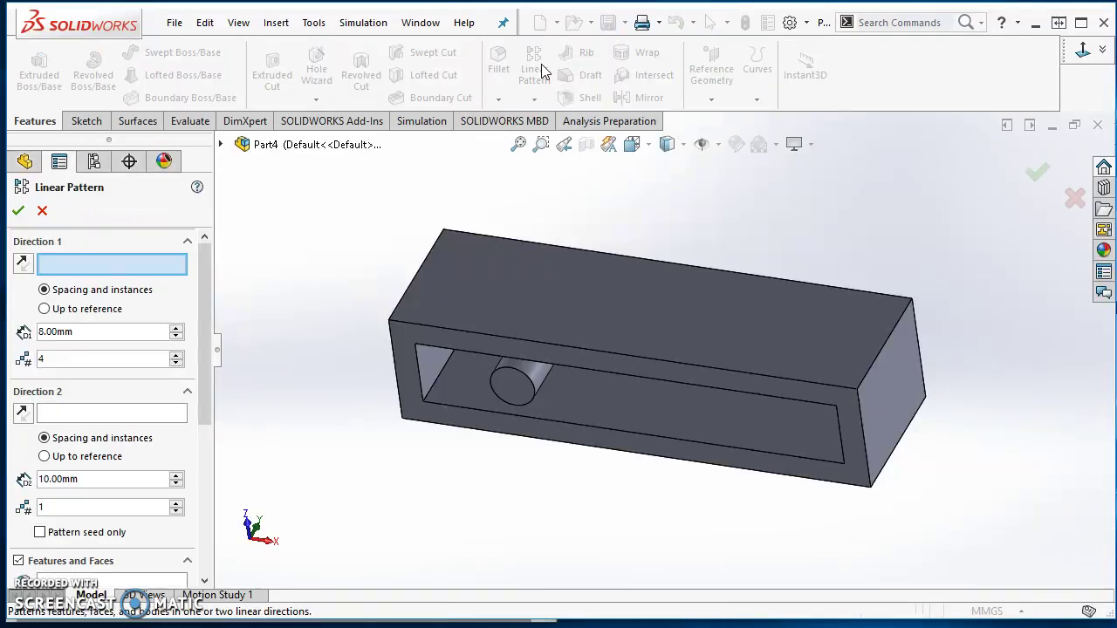
left_click(510, 336)
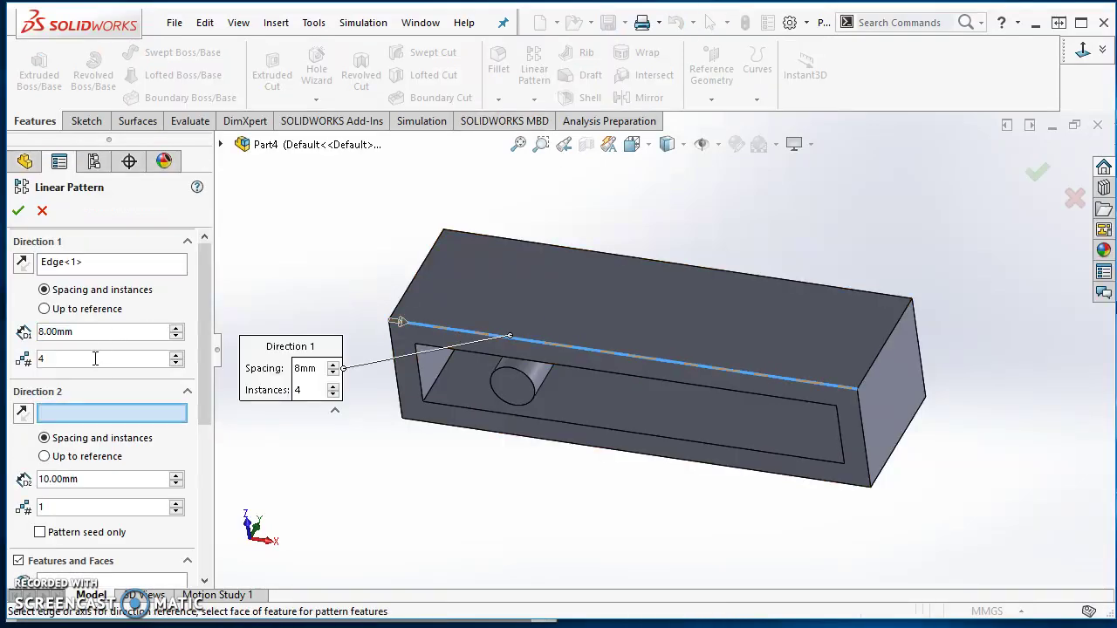
double_click(98, 333)
type("7.95")
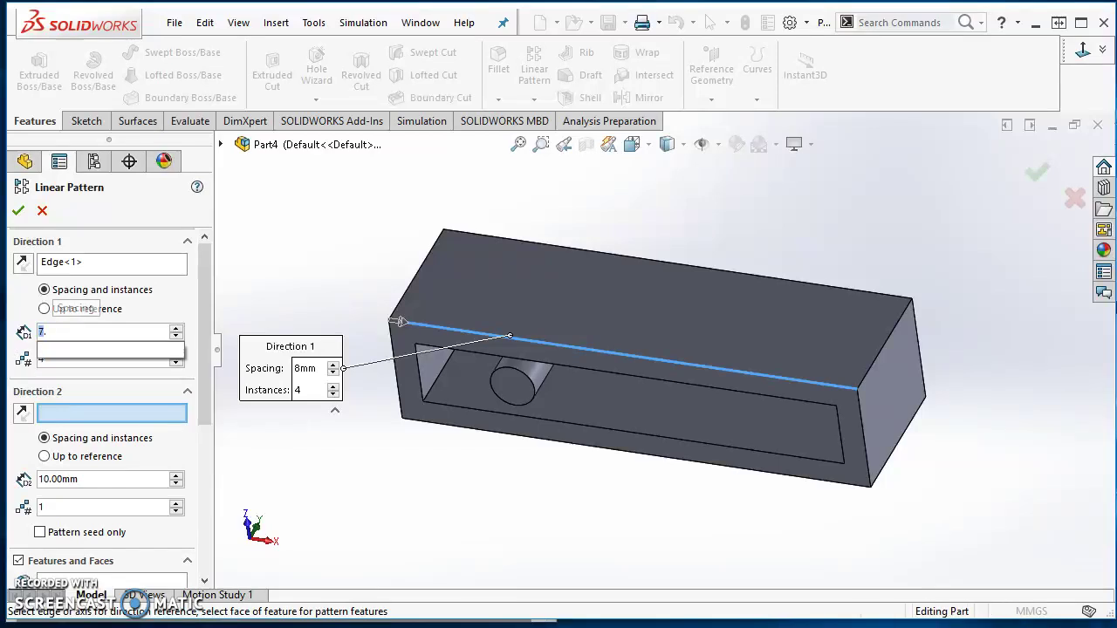
left_click(56, 351)
left_click(83, 359)
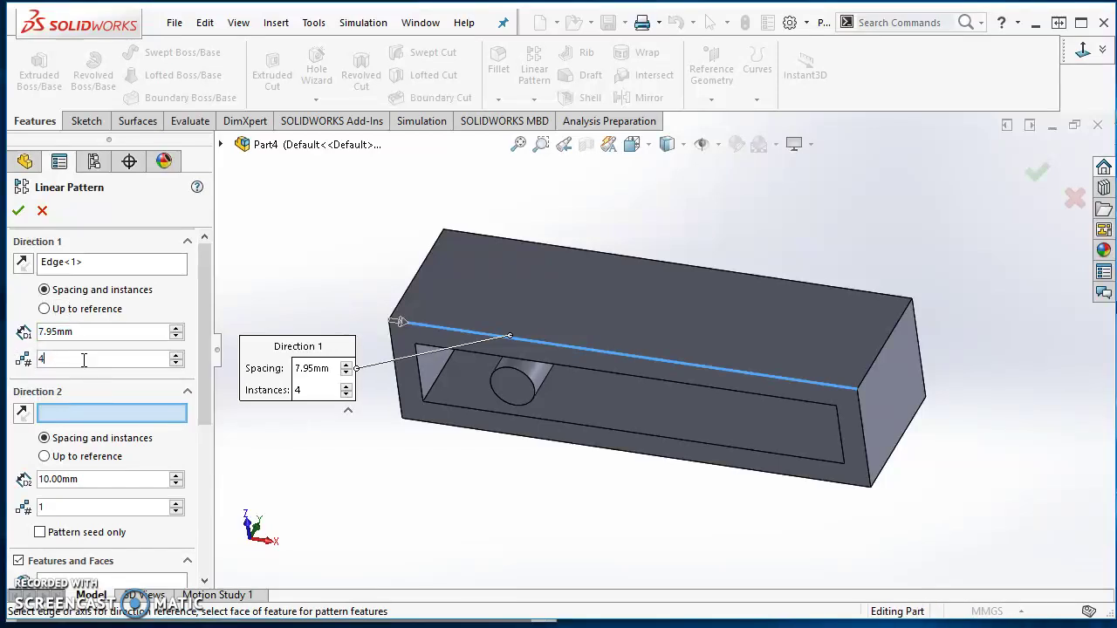
type("3")
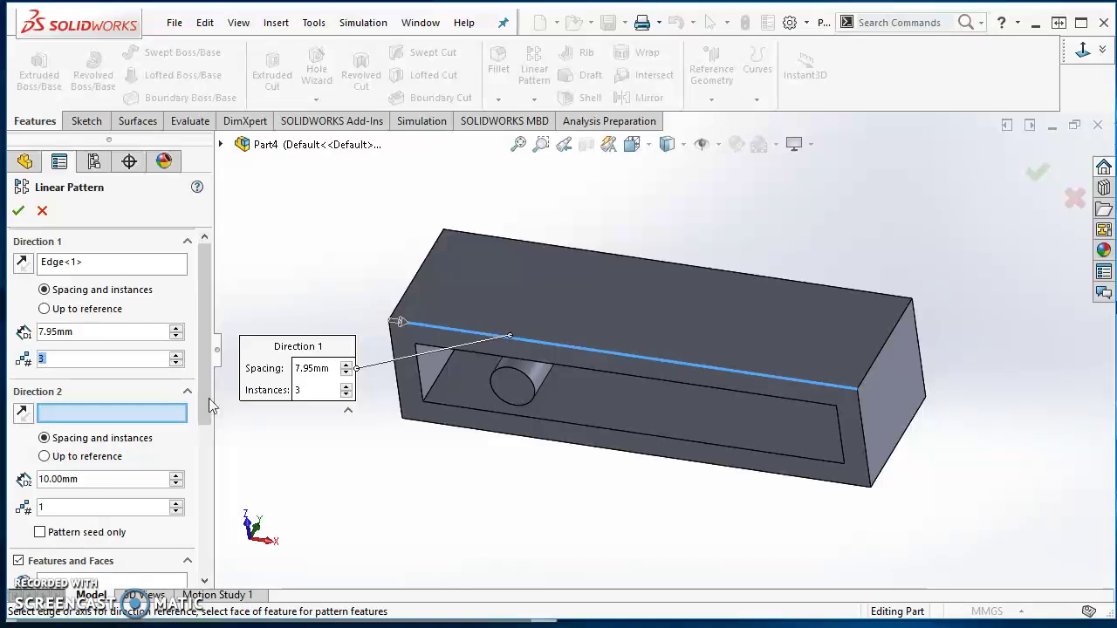
Select the extruded underside pin as the feature to repeat and complete the linear pattern
left_click_drag(206, 395, 203, 486)
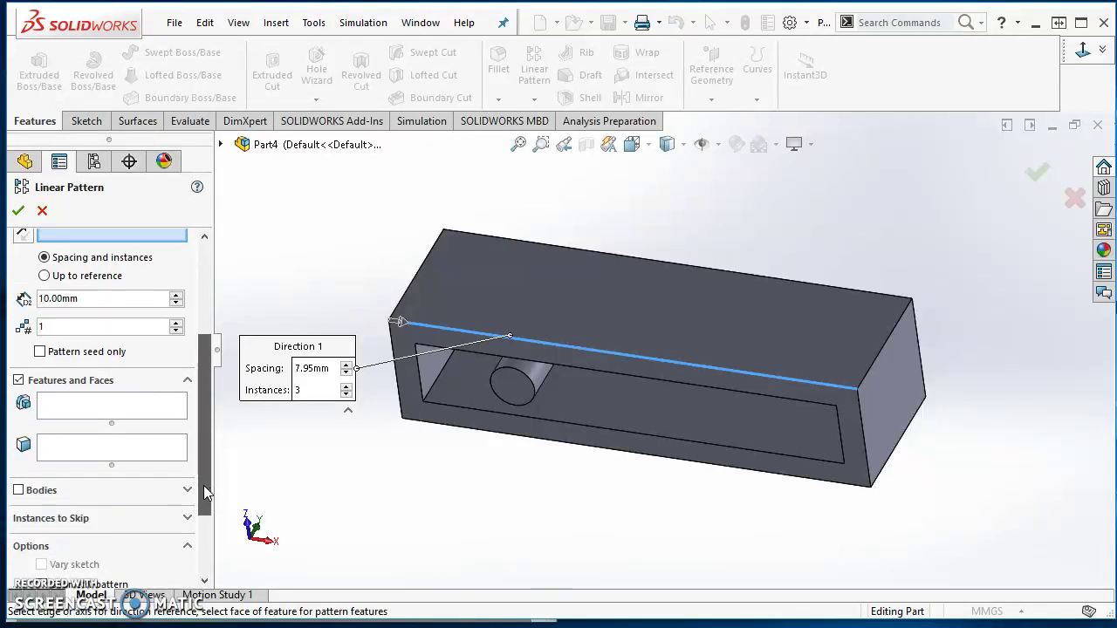
left_click(62, 409)
left_click(515, 388)
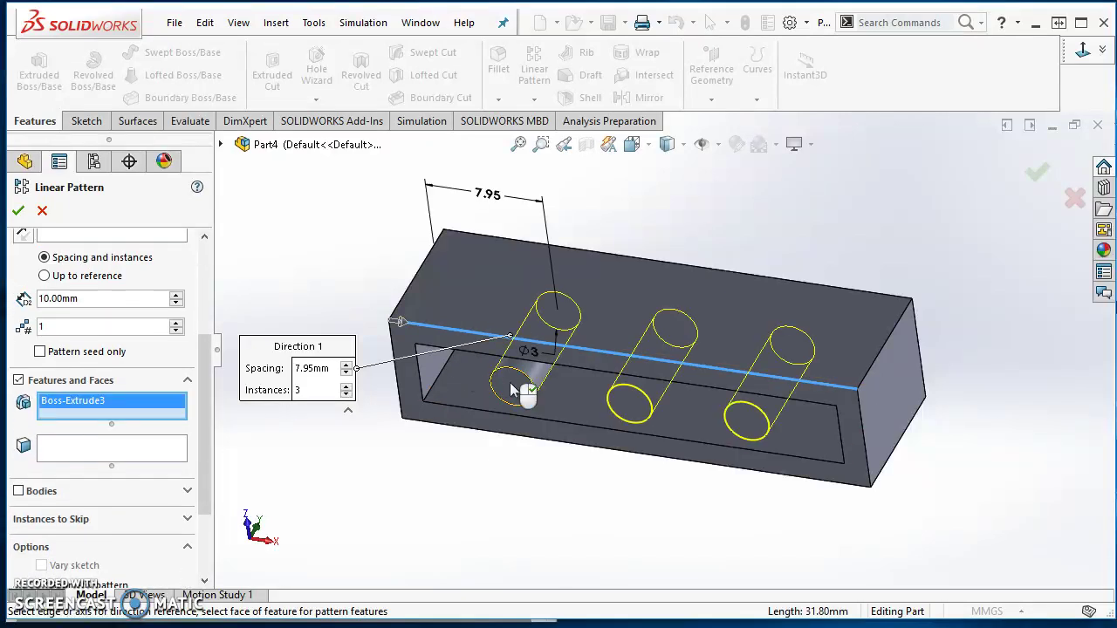
left_click(18, 210)
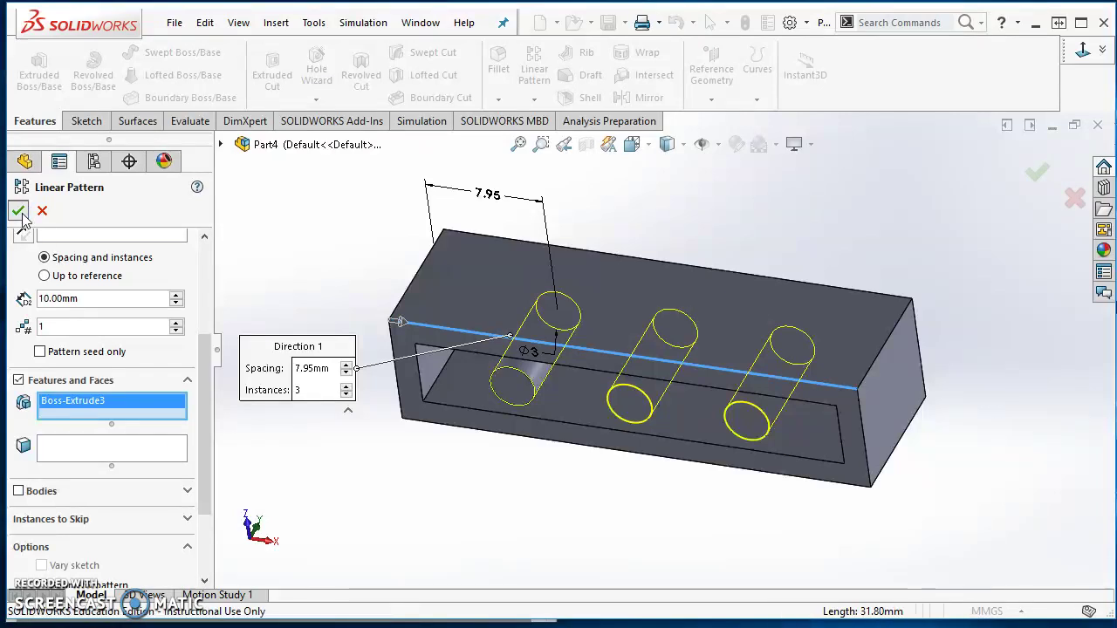
left_click(843, 213)
Show the brick in isometric view and save the part to the Desktop as LEGO.SLDPRT, replacing the existing file
left_click(1103, 50)
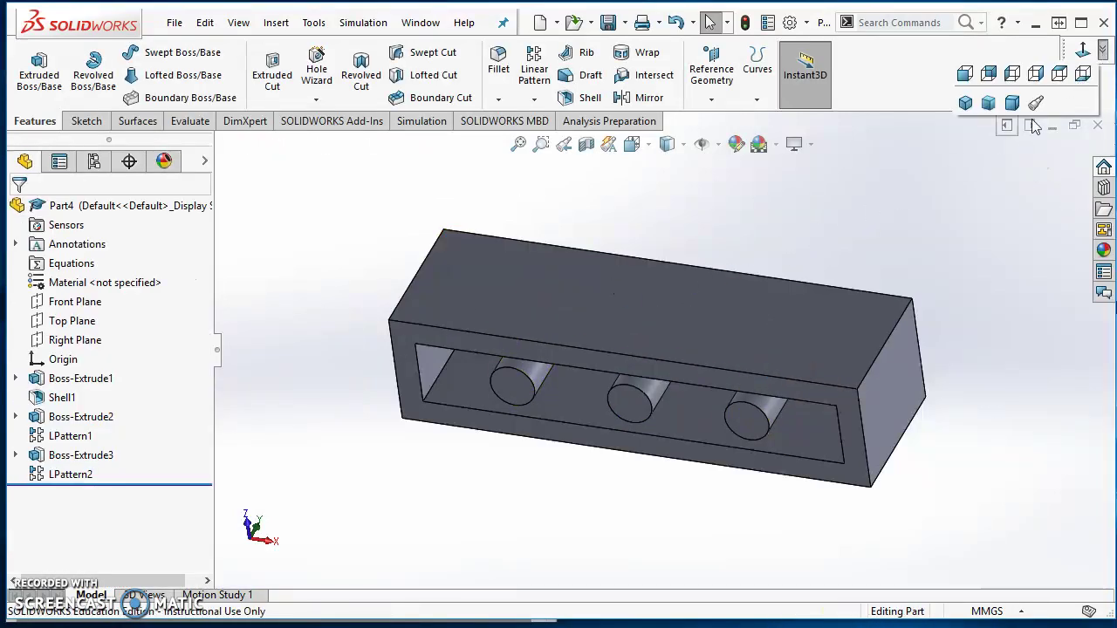
left_click(967, 104)
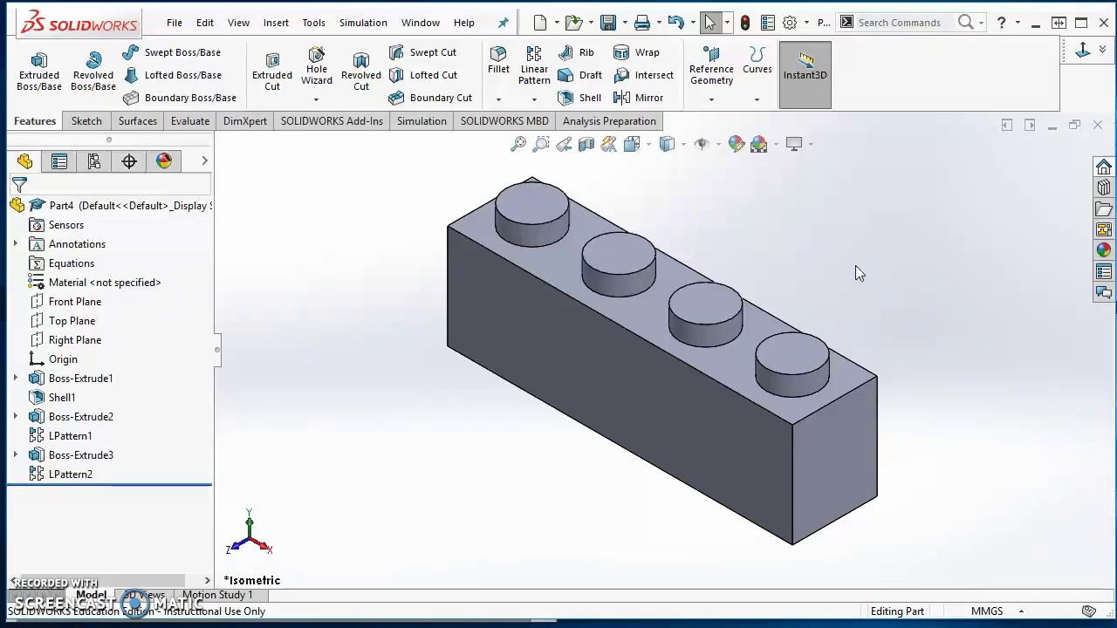
key("ctrl+s")
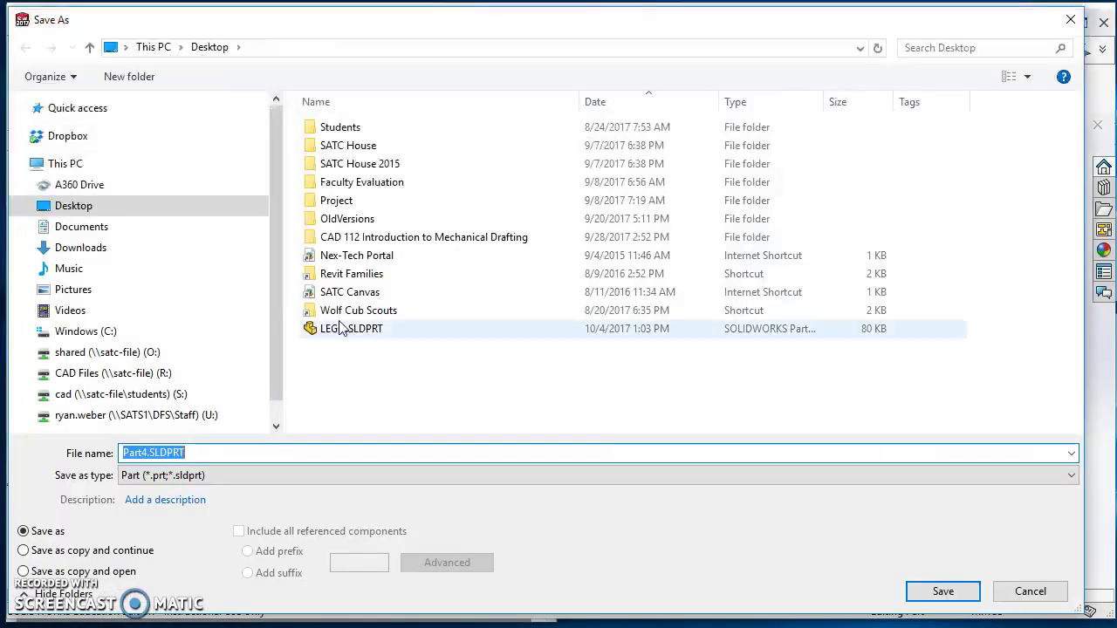
left_click(349, 329)
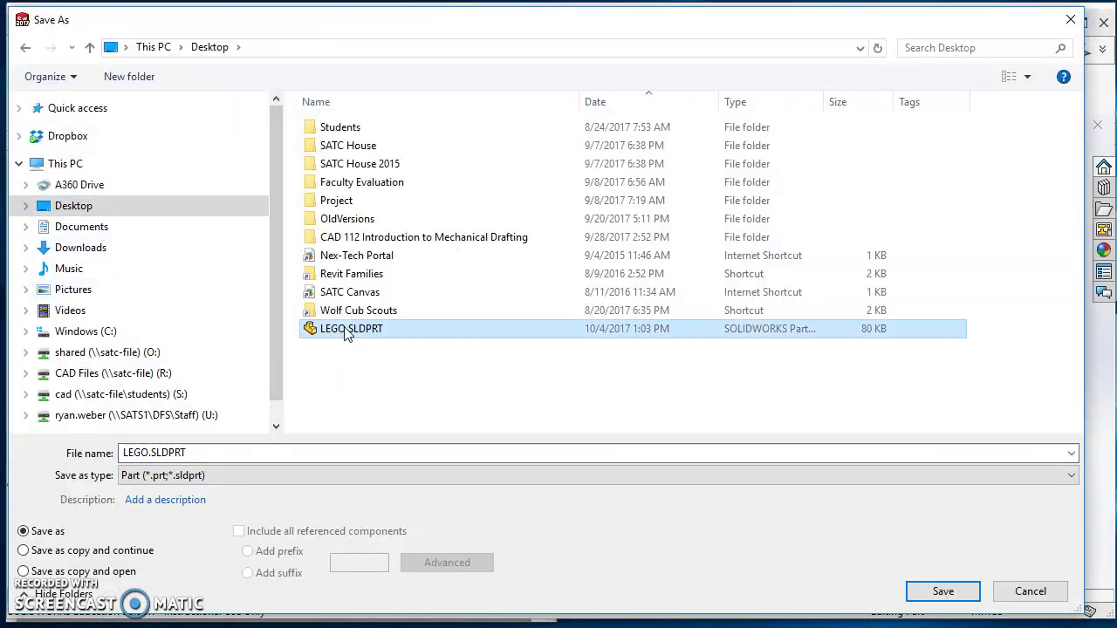
left_click(926, 592)
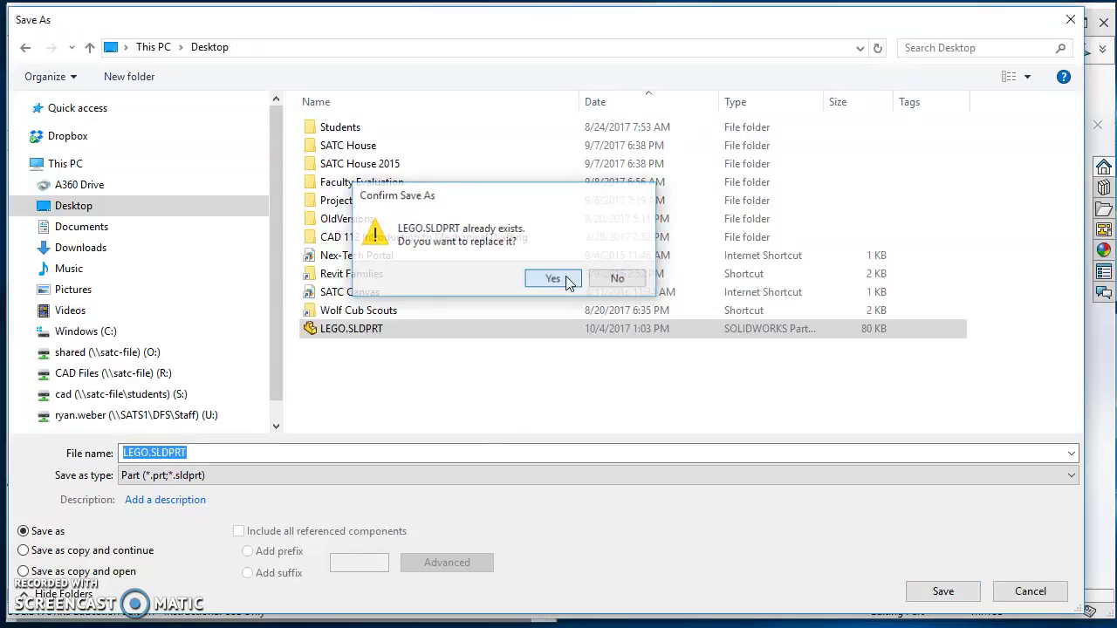
left_click(481, 420)
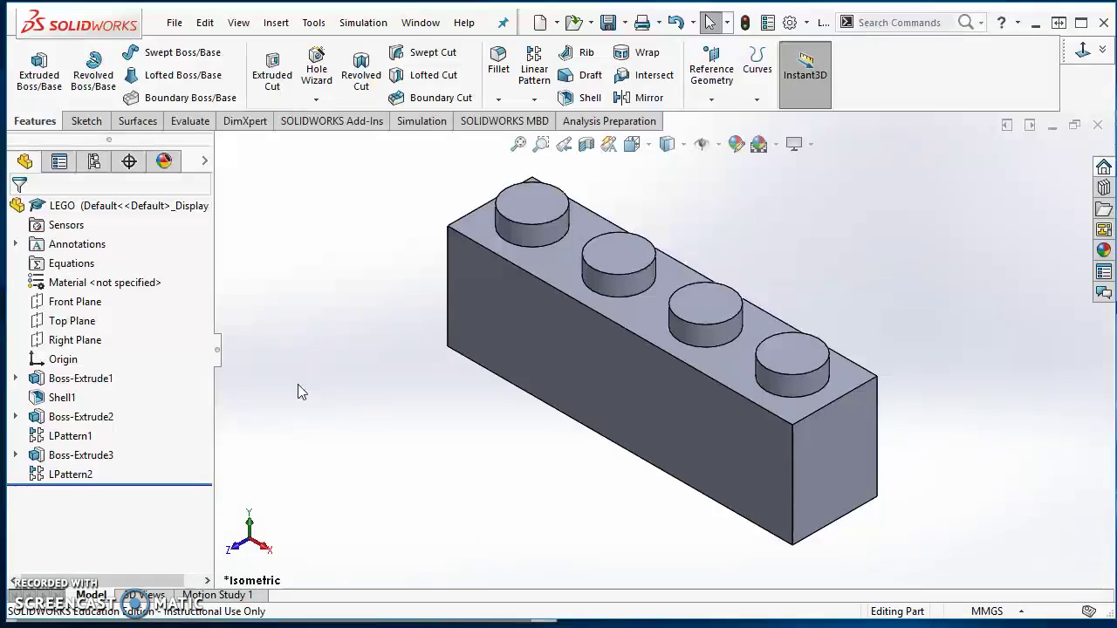
Display the part's feature dimensions together with their dimension names
right_click(63, 249)
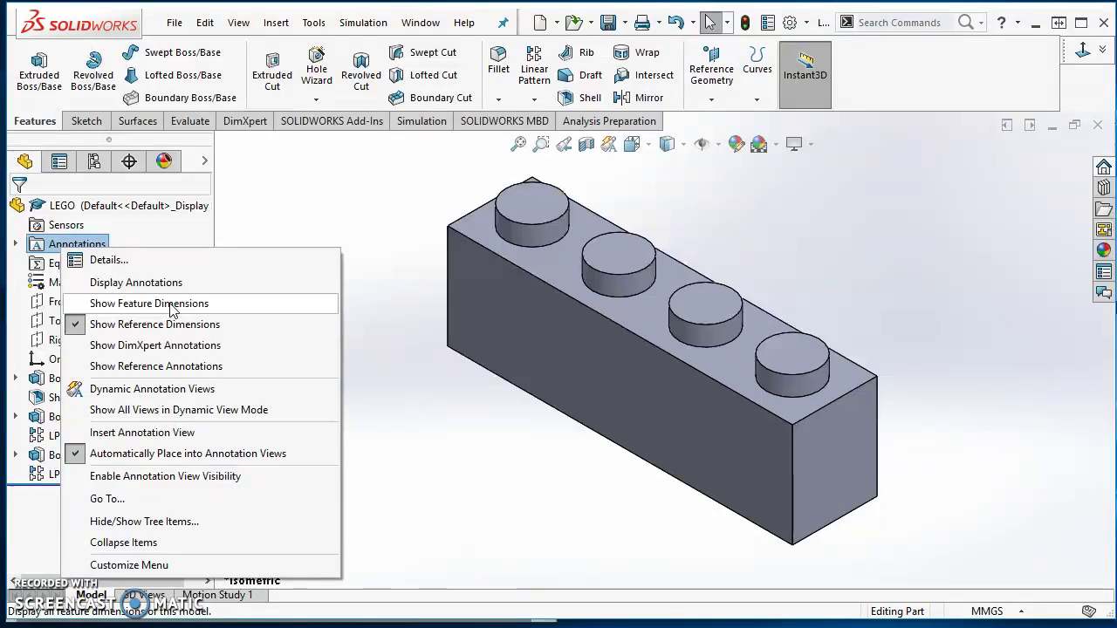
left_click(172, 306)
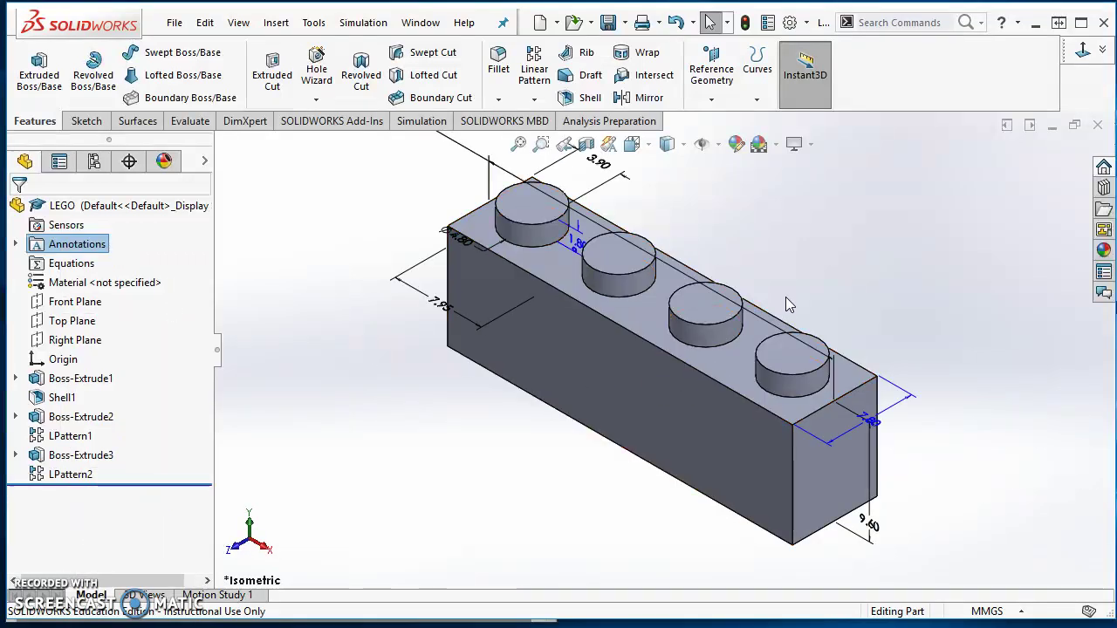
left_click(721, 150)
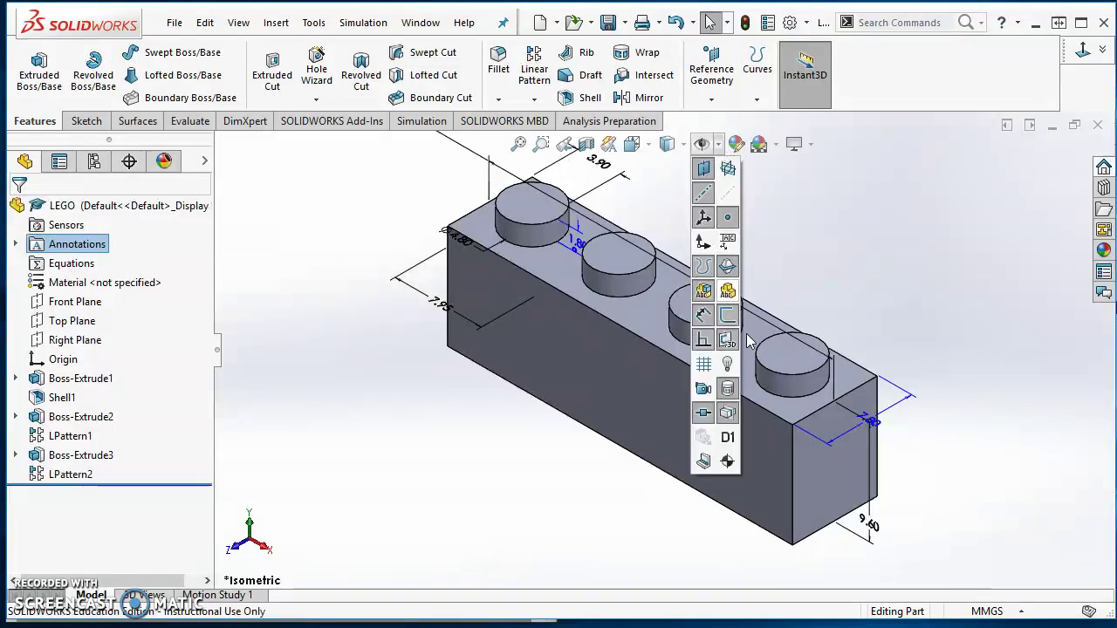
left_click(728, 438)
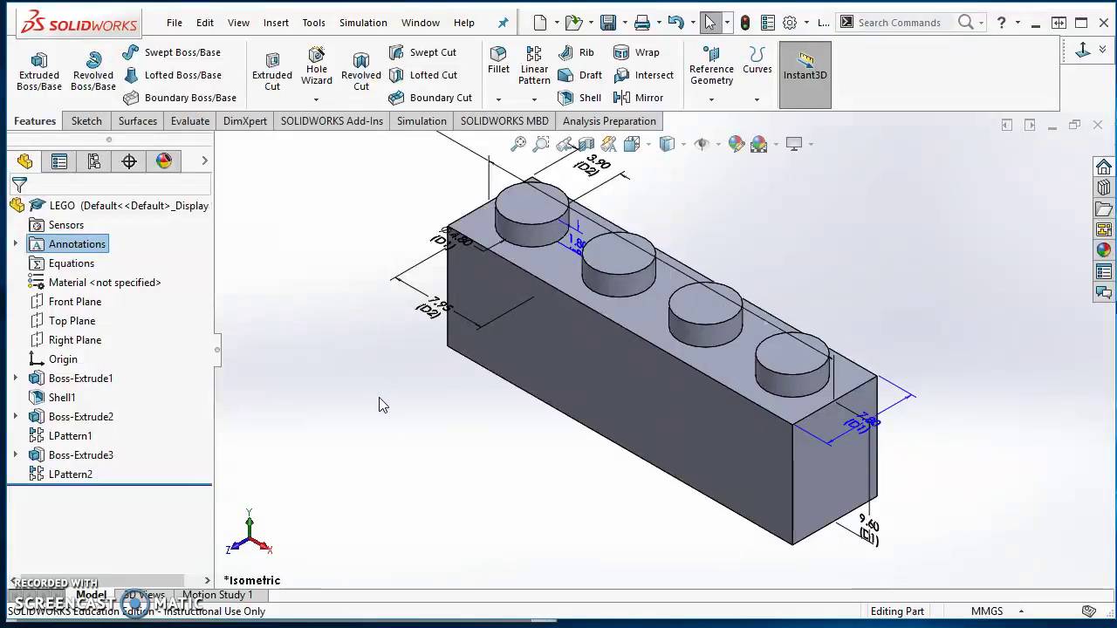
Move the top stud pattern's instance-count dimension clear of the brick and rename it NUMBER OF POSTS
scroll(540, 419, "up", 1)
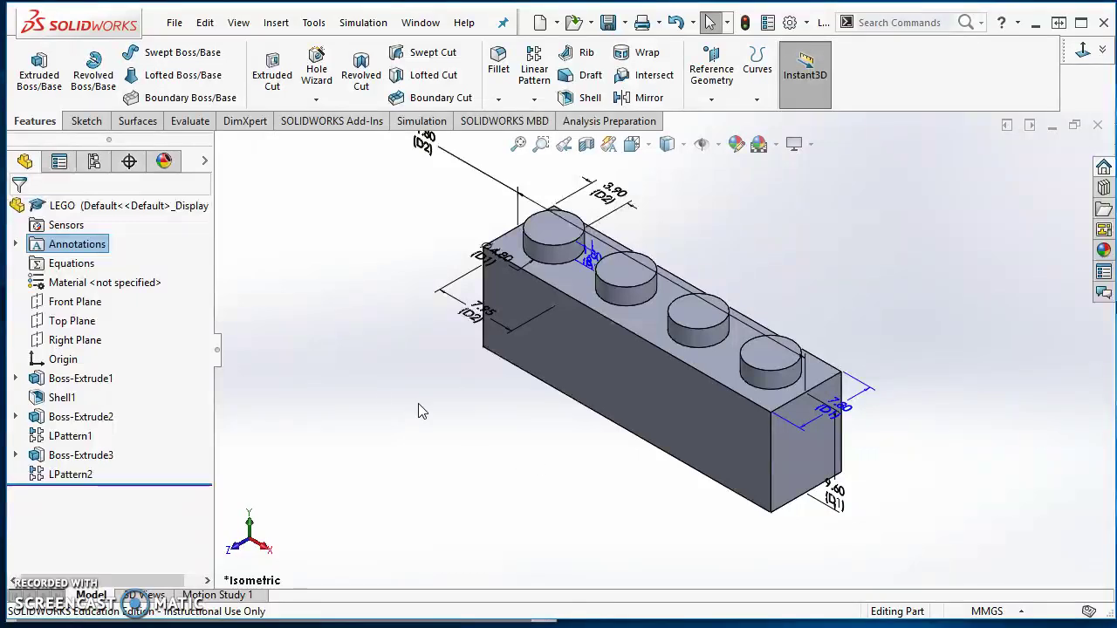
scroll(441, 440, "up", 2)
scroll(628, 345, "down", 4)
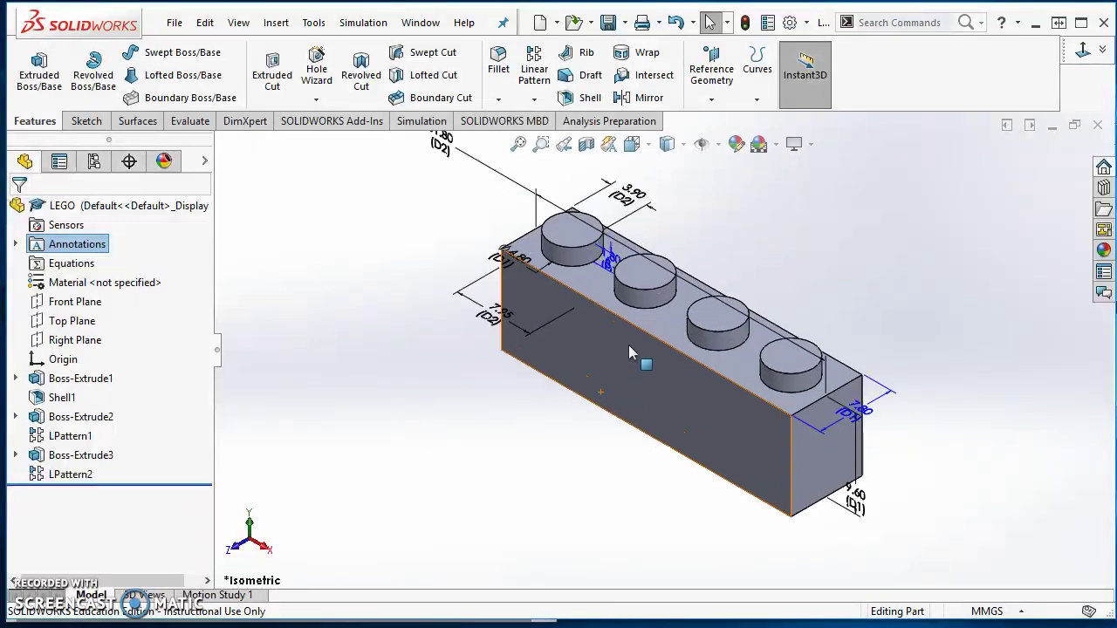
scroll(635, 352, "up", 2)
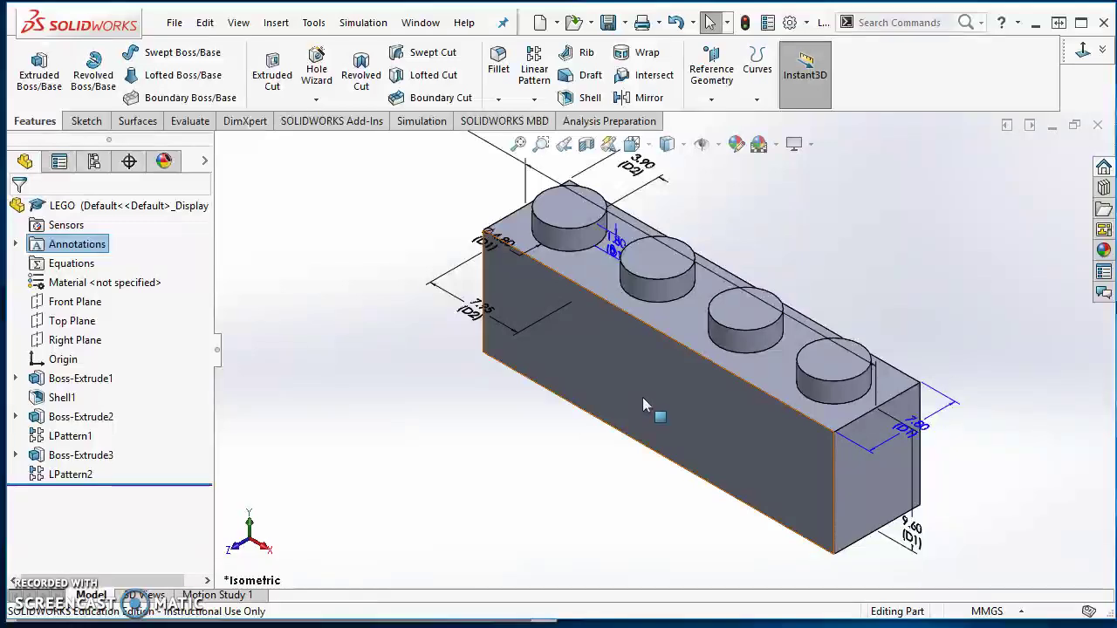
middle_click_drag(603, 506, 632, 499)
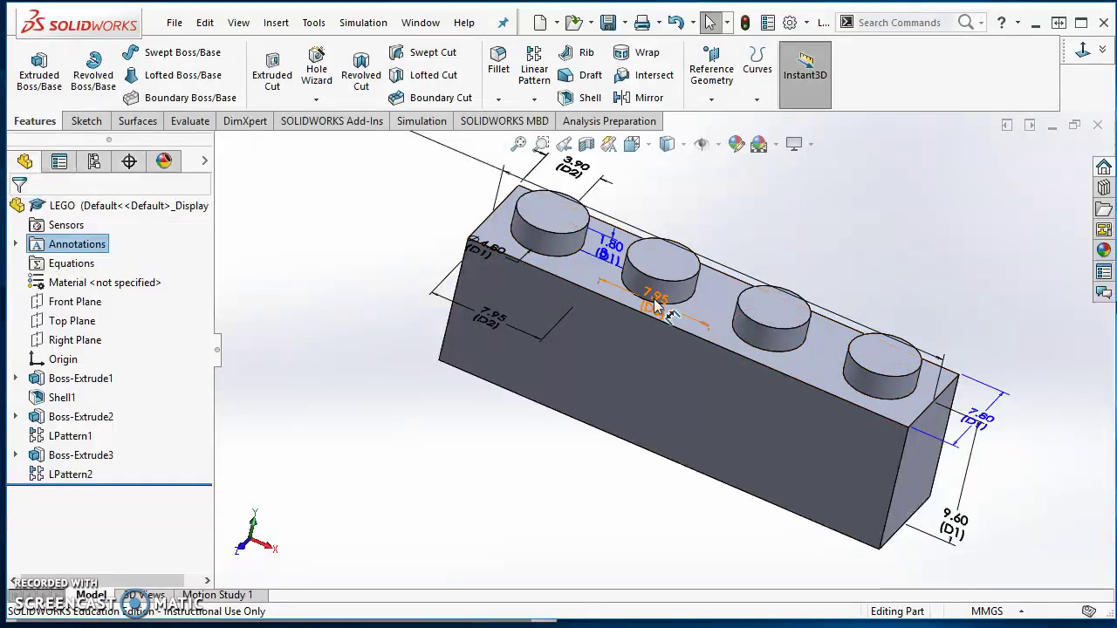
left_click_drag(686, 307, 647, 281)
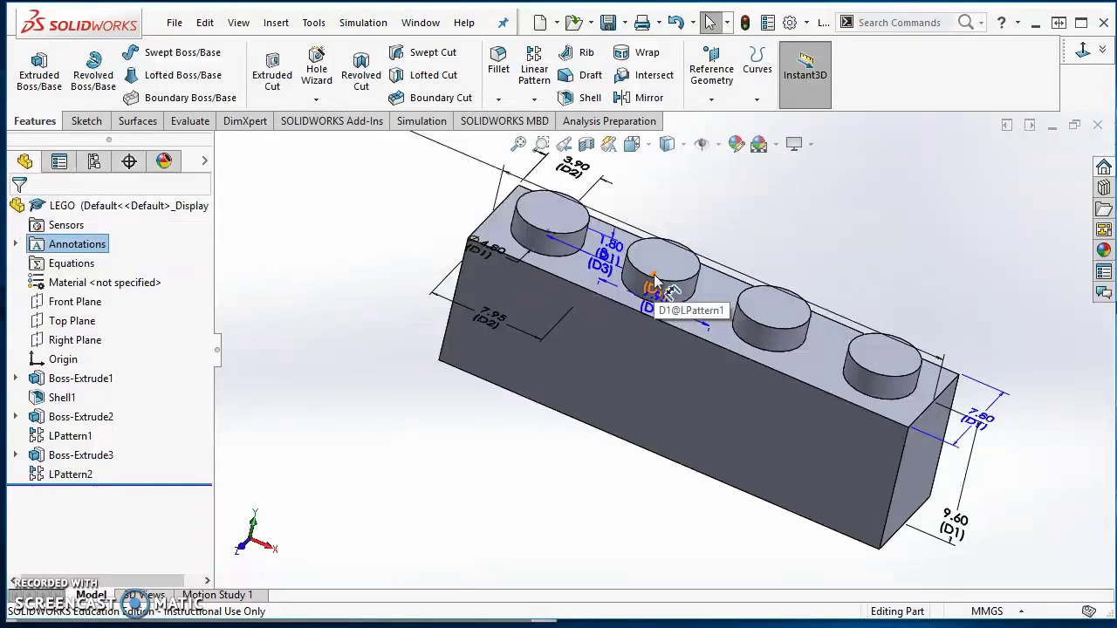
left_click_drag(655, 286, 726, 218)
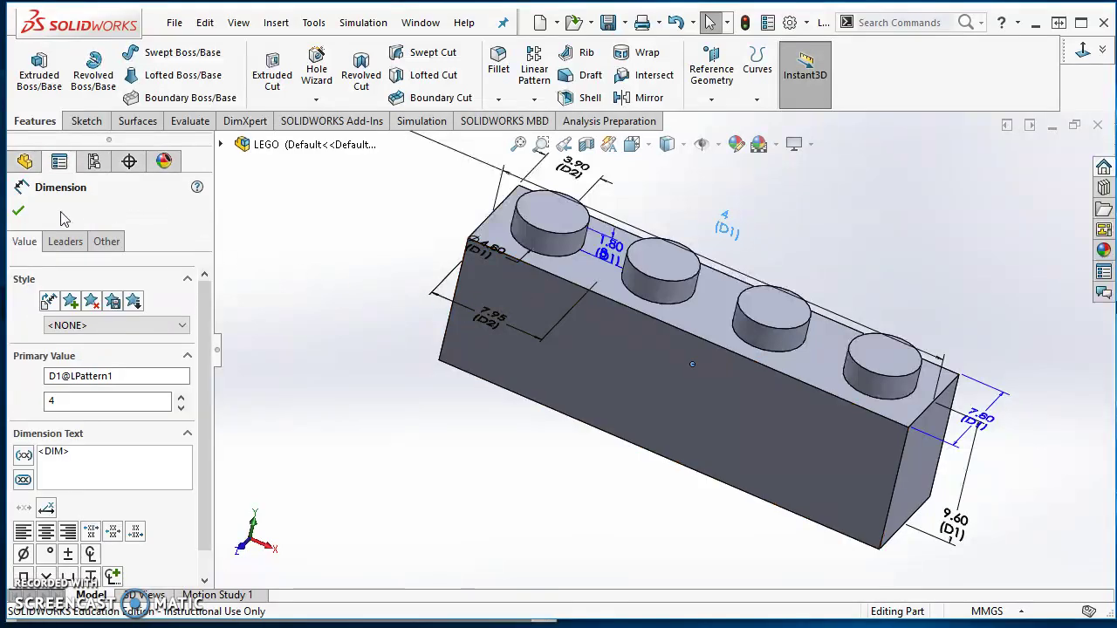
left_click_drag(142, 375, 48, 377)
type("NUMBER OF POSTS")
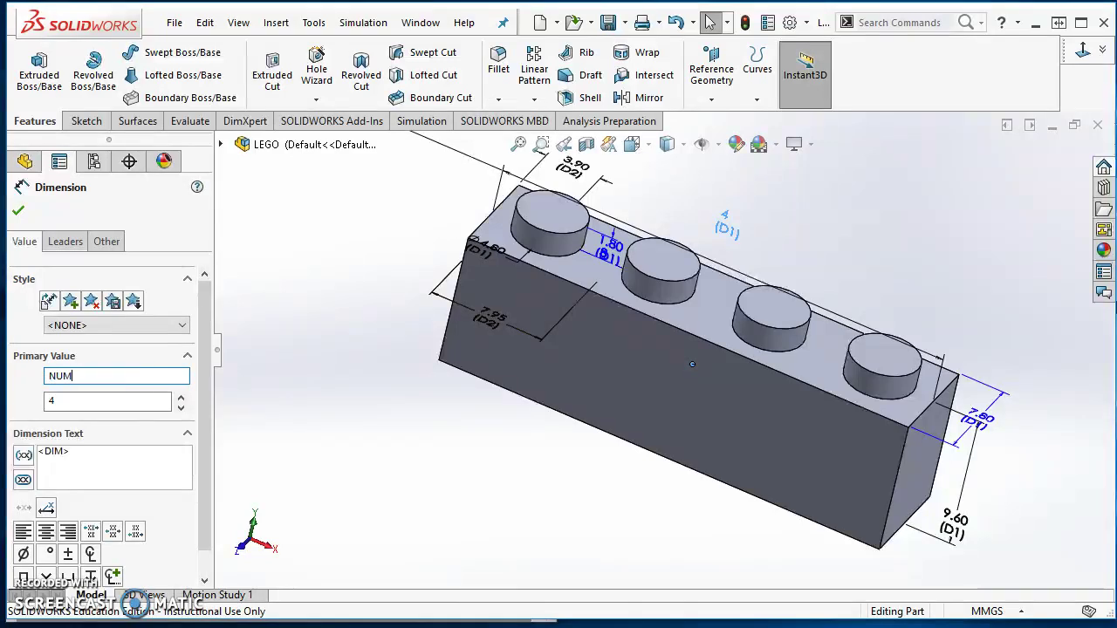
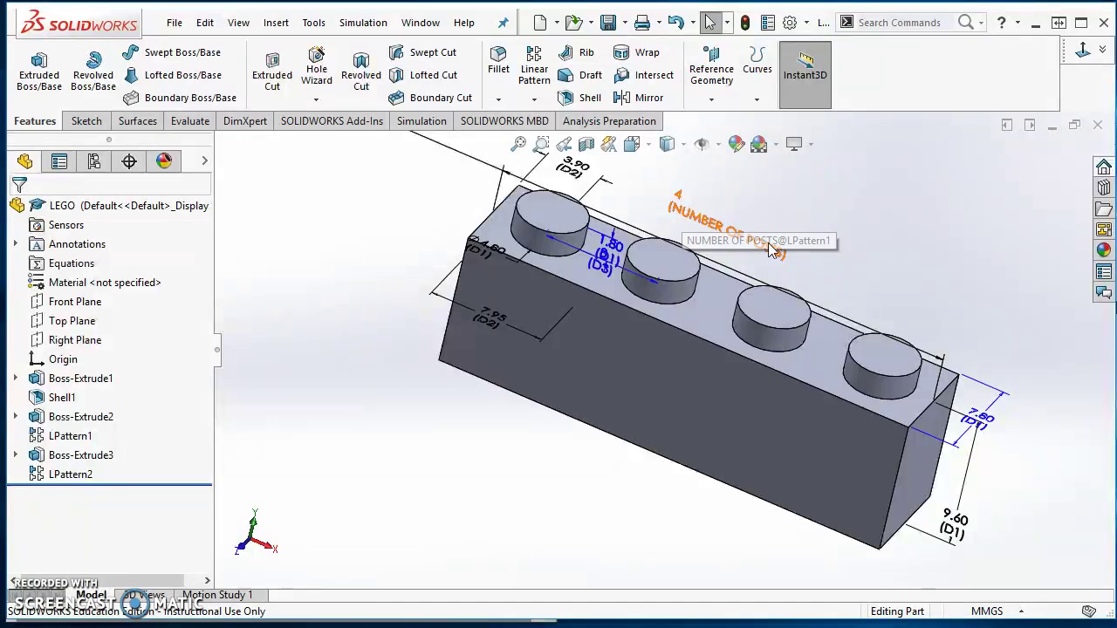
Move the stud spacing, stud height and underside pin diameter dimensions off the brick into clear space
left_click(599, 281)
left_click_drag(596, 281, 639, 187)
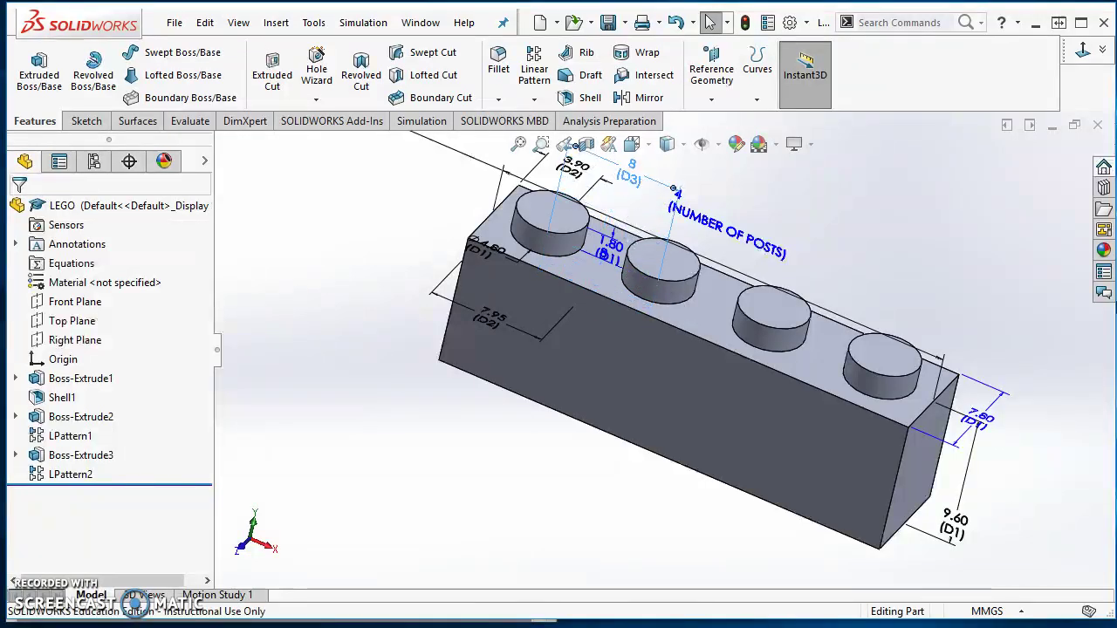
scroll(568, 467, "up", 2)
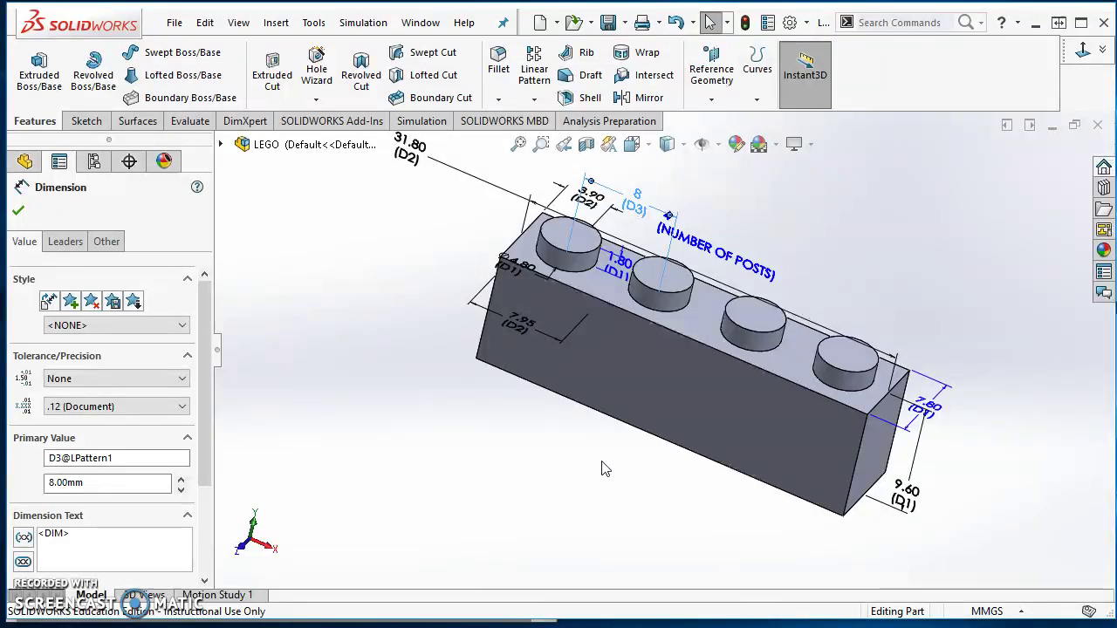
scroll(624, 305, "down", 2)
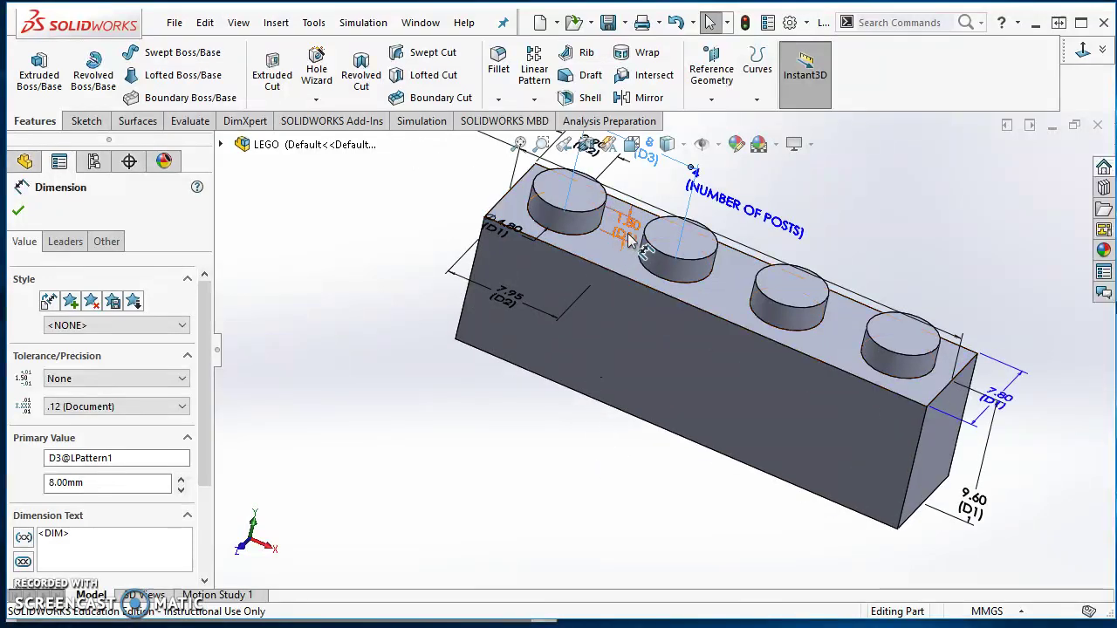
left_click_drag(621, 230, 470, 210)
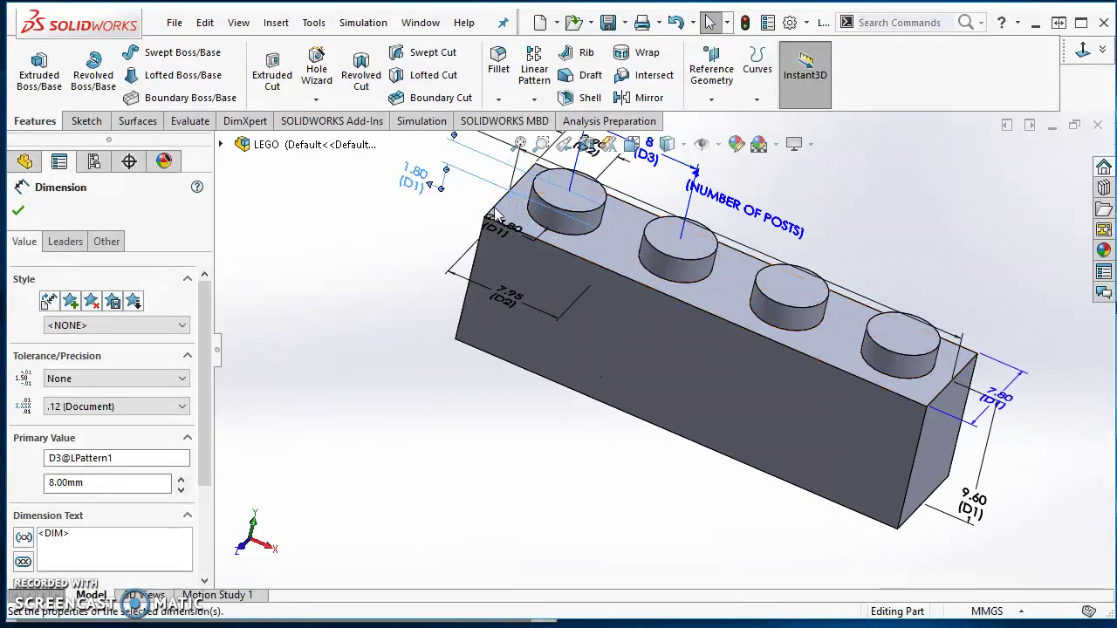
mouse_move(614, 229)
left_mouse_down()
mouse_move(602, 336)
mouse_move(555, 411)
mouse_move(434, 376)
mouse_move(388, 330)
mouse_move(377, 265)
left_mouse_up()
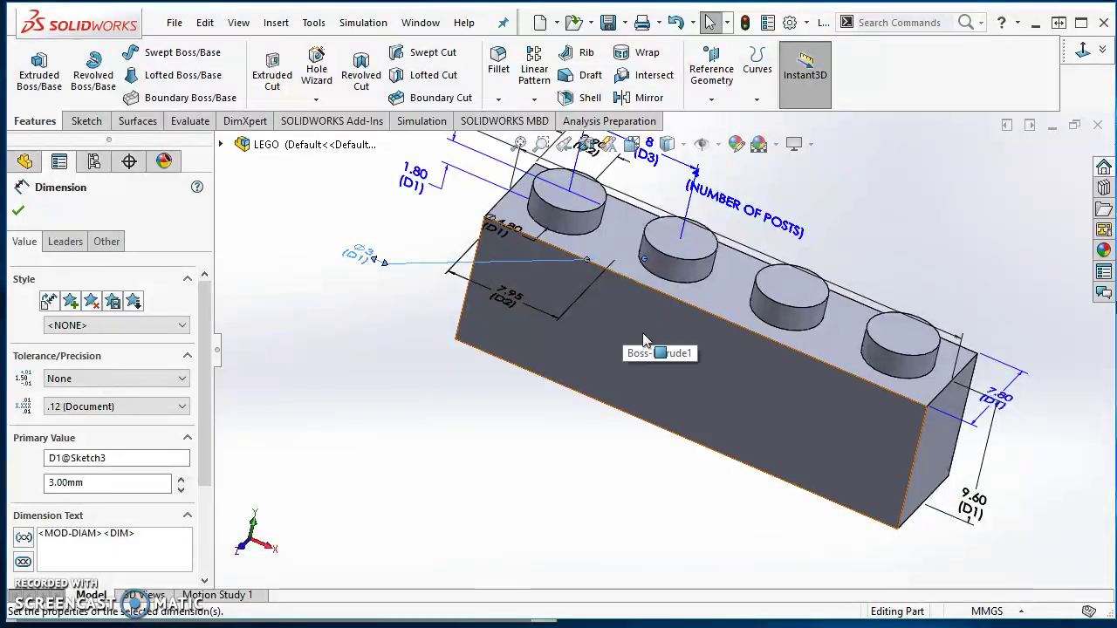
Move the underside pin pattern's spacing dimension out of the cavity to below the brick
scroll(646, 301, "up", 3)
scroll(648, 297, "down", 3)
middle_click_drag(668, 320, 679, 384)
left_click(677, 397)
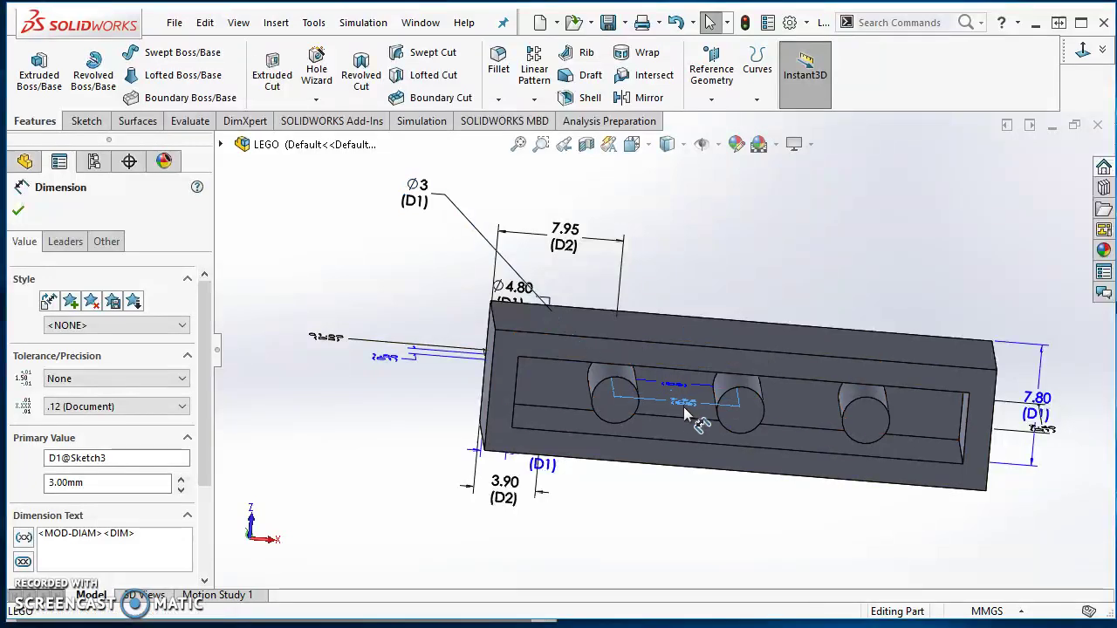
middle_click_drag(694, 441, 665, 524)
left_click_drag(644, 528, 661, 440)
left_click(713, 465)
Move the underside pin pattern's instance-count dimension beside the brick and rename it NUMBER OF INSIDE POSTS
middle_click_drag(724, 457, 694, 321)
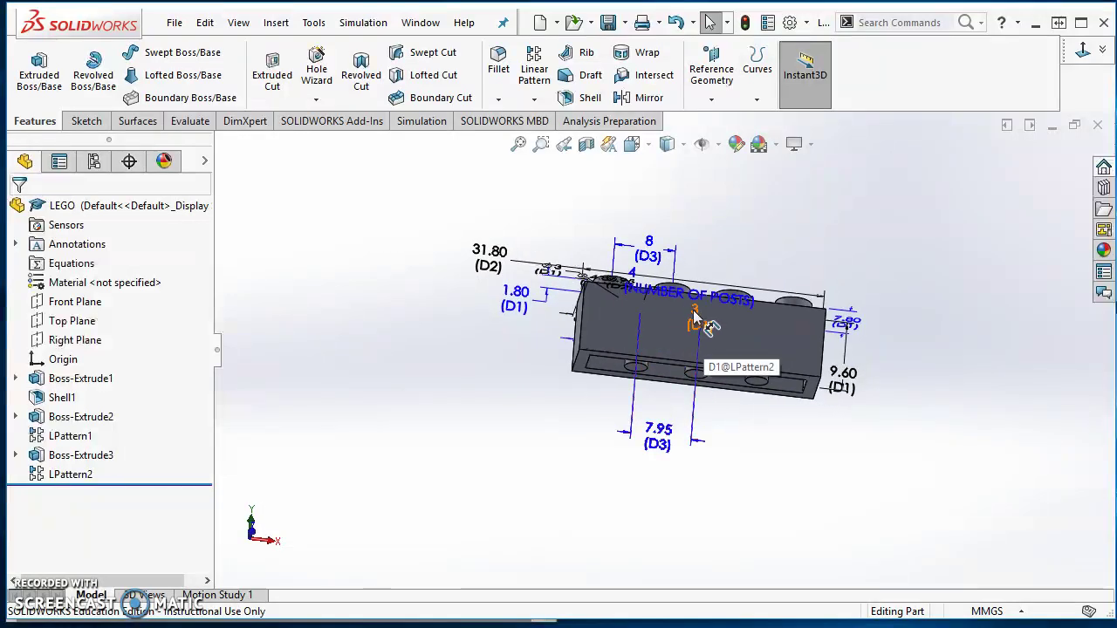
left_click_drag(701, 321, 524, 374)
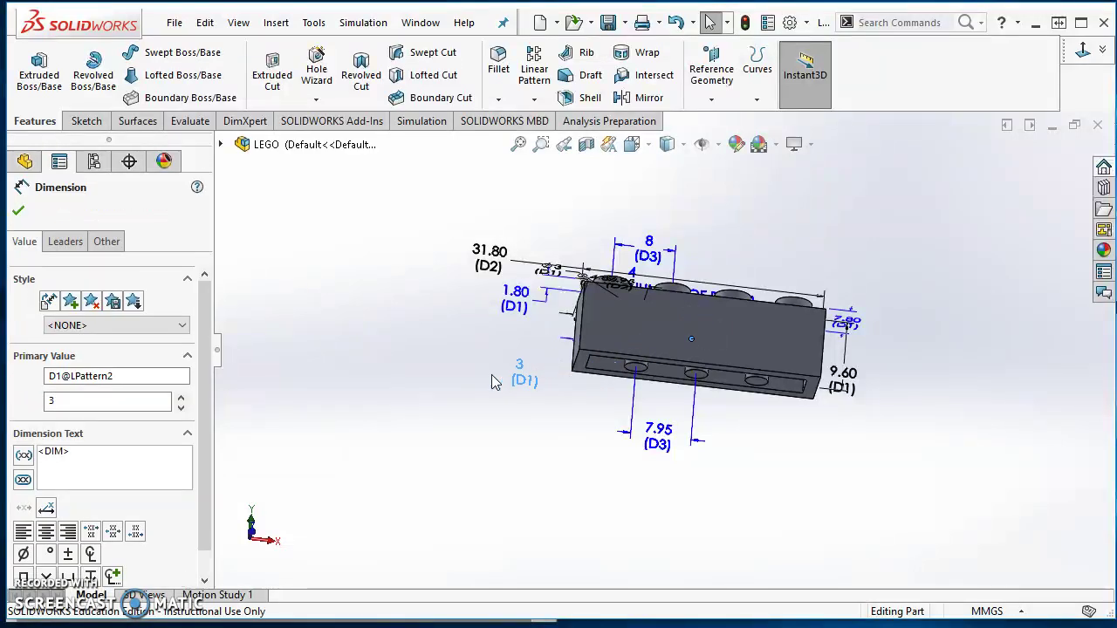
double_click(140, 377)
type("NUMBER OF INSIDE POSTS")
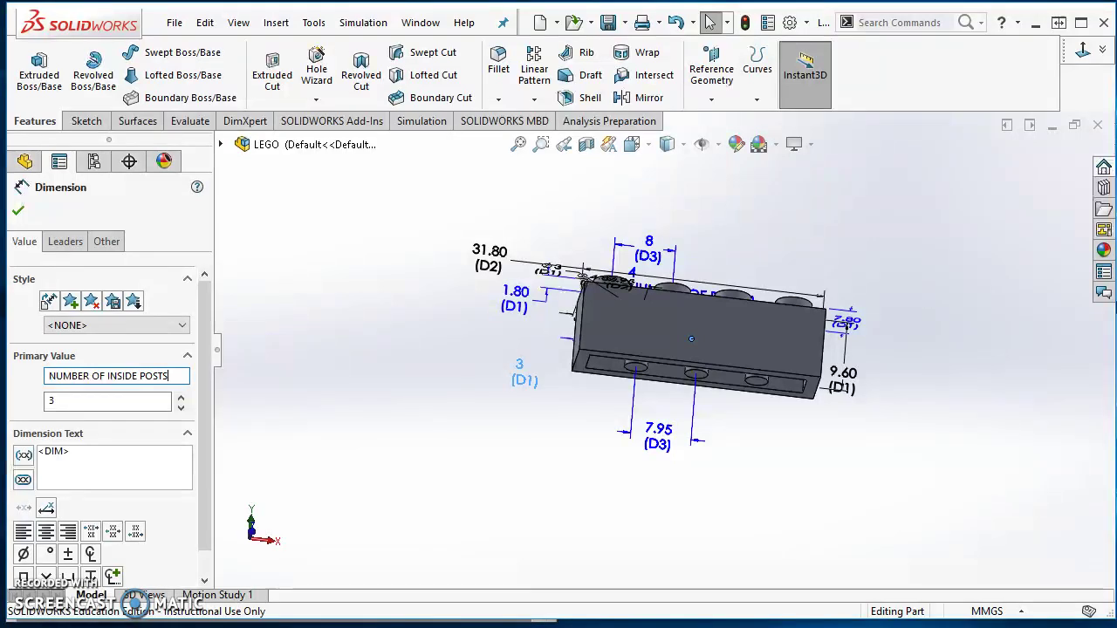
left_click(19, 213)
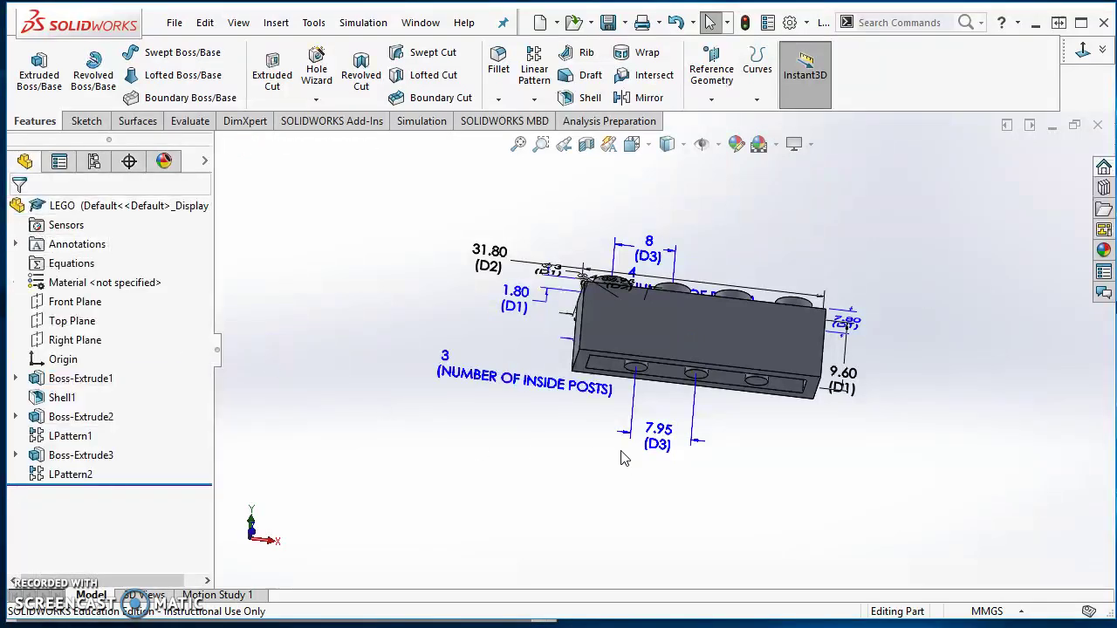
Move the 31.80 mm overall length dimension slightly farther from the brick and rename it LENGTH
middle_click_drag(631, 429, 523, 245)
left_click(533, 241)
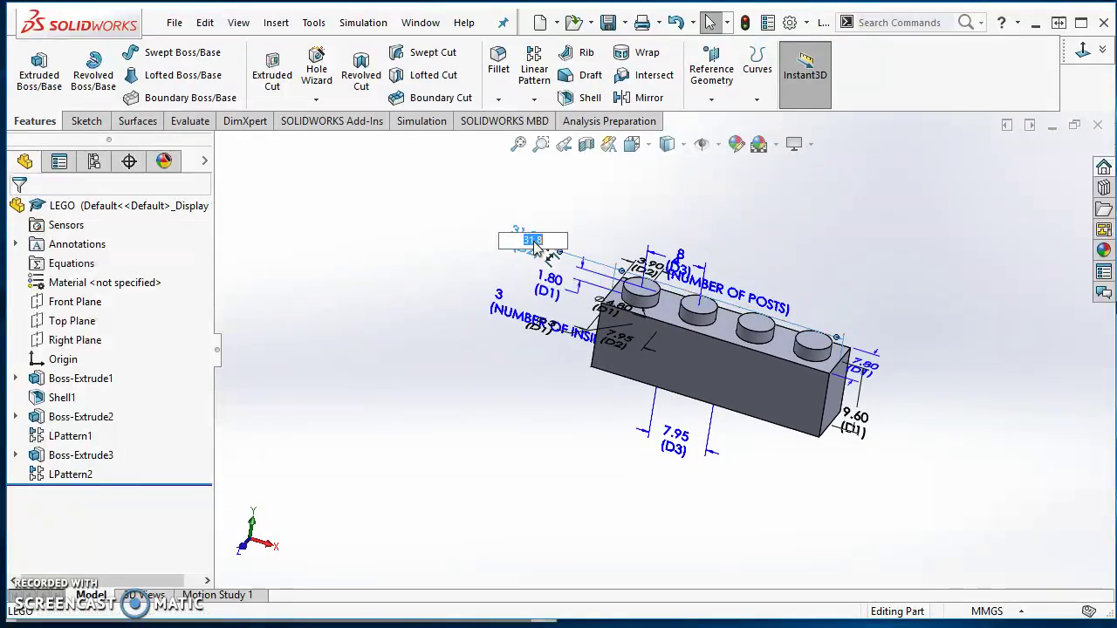
key("Escape")
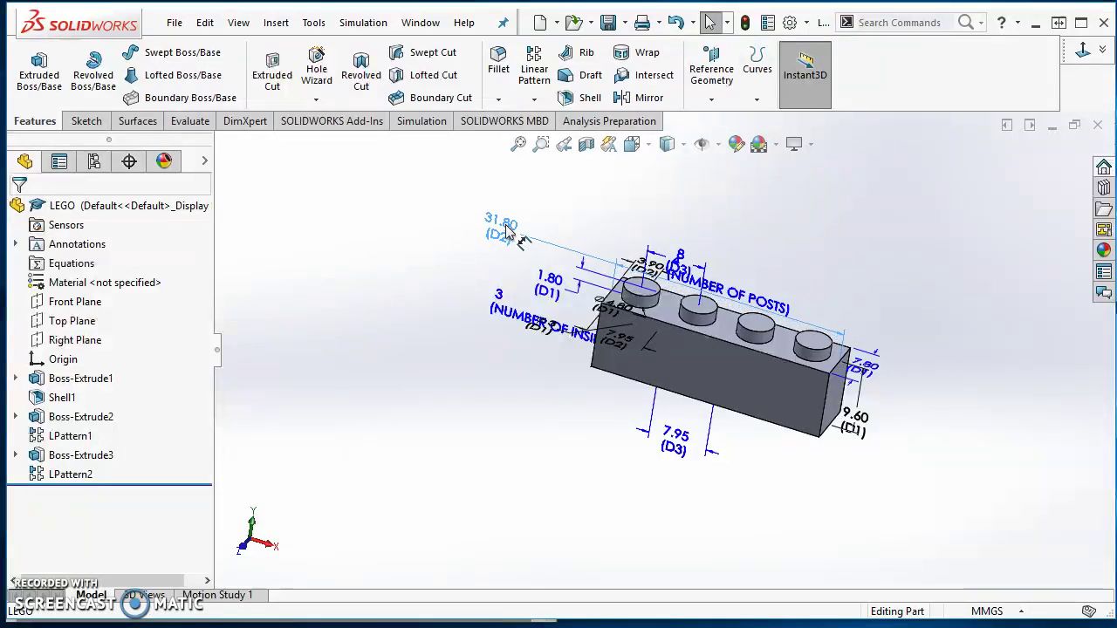
left_click_drag(516, 236, 507, 227)
left_click_drag(138, 458, 25, 454)
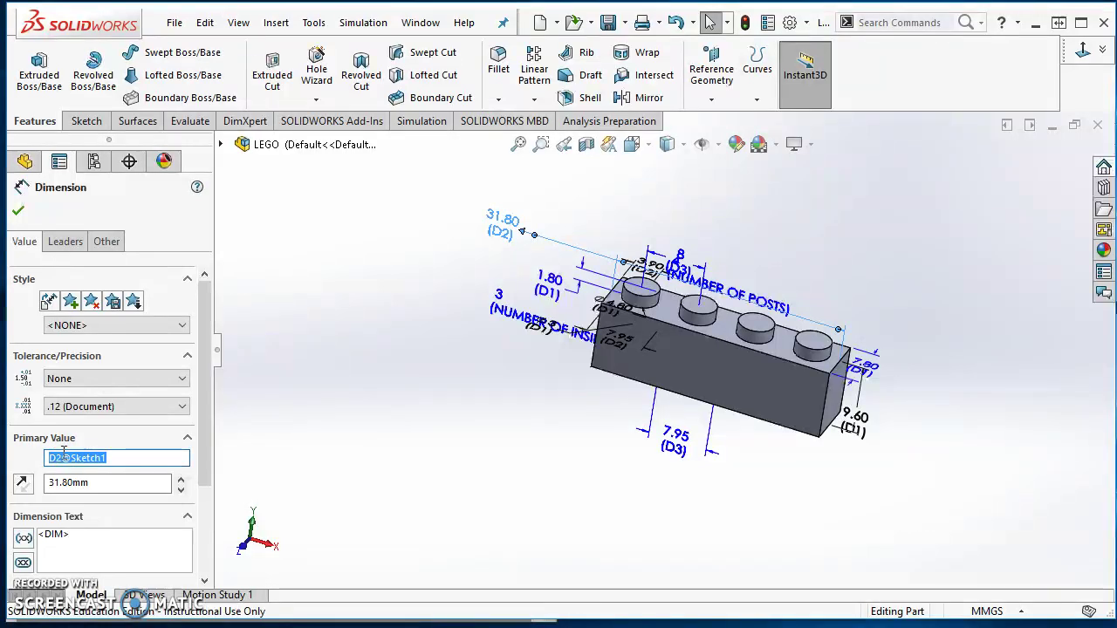
type("L")
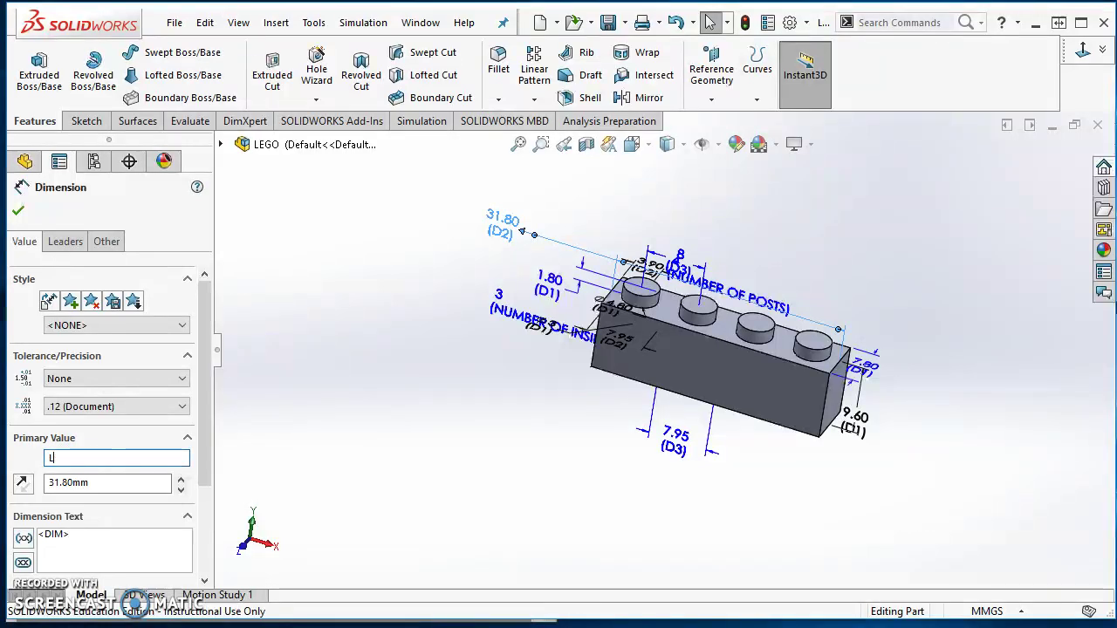
type("ENGTH")
left_click(20, 211)
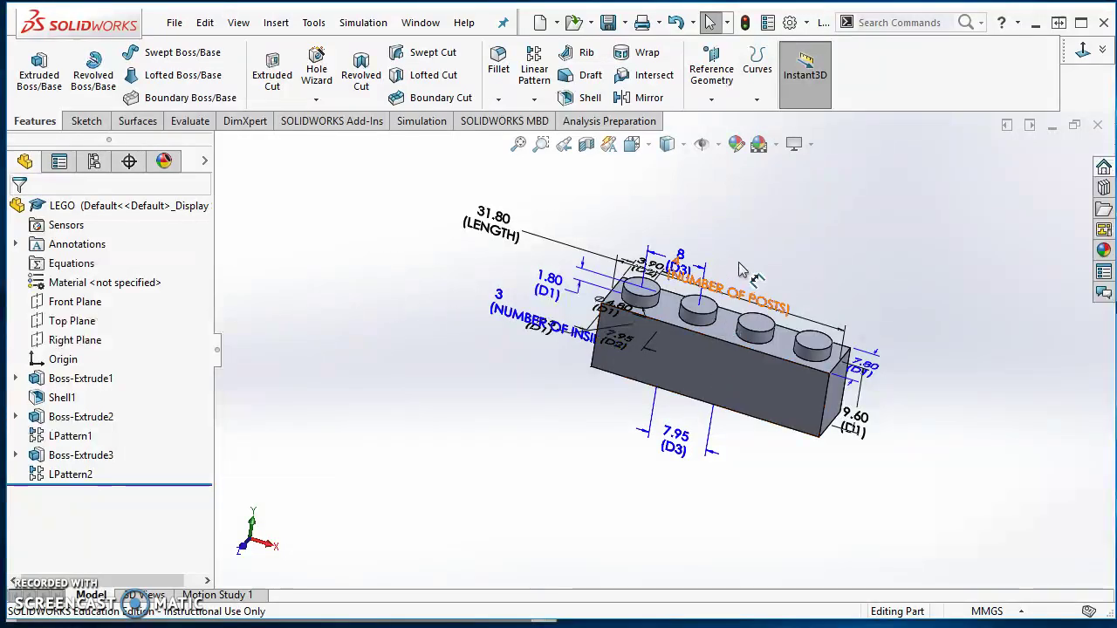
Move the NUMBER OF INSIDE POSTS and NUMBER OF POSTS dimensions clear of the brick and the other dimensions
scroll(740, 296, "down", 1)
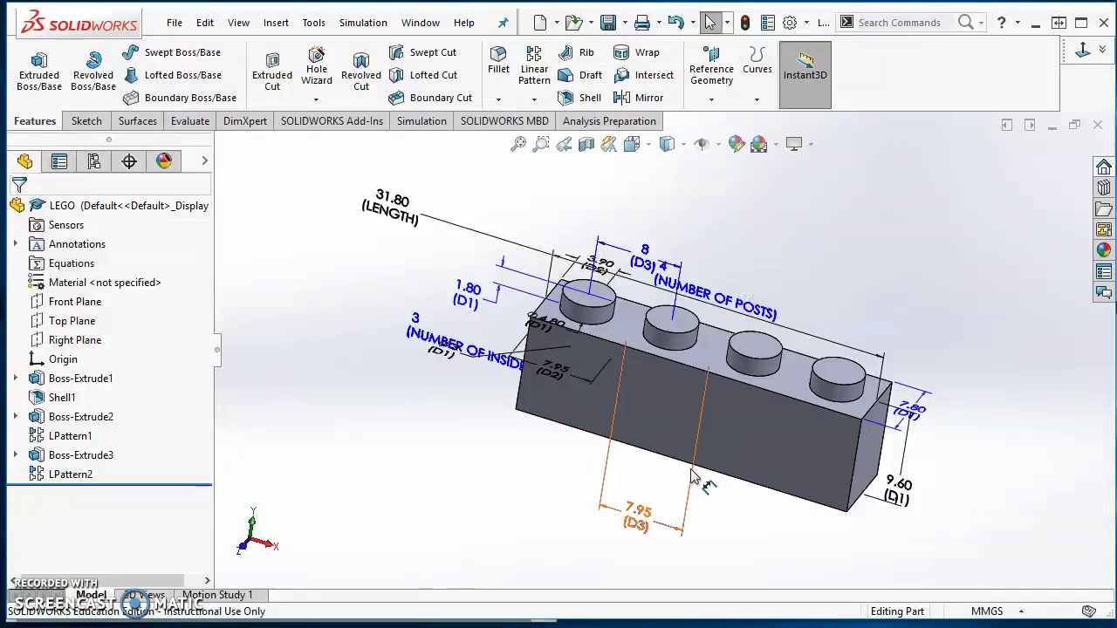
middle_click_drag(726, 298, 709, 313, "ctrl")
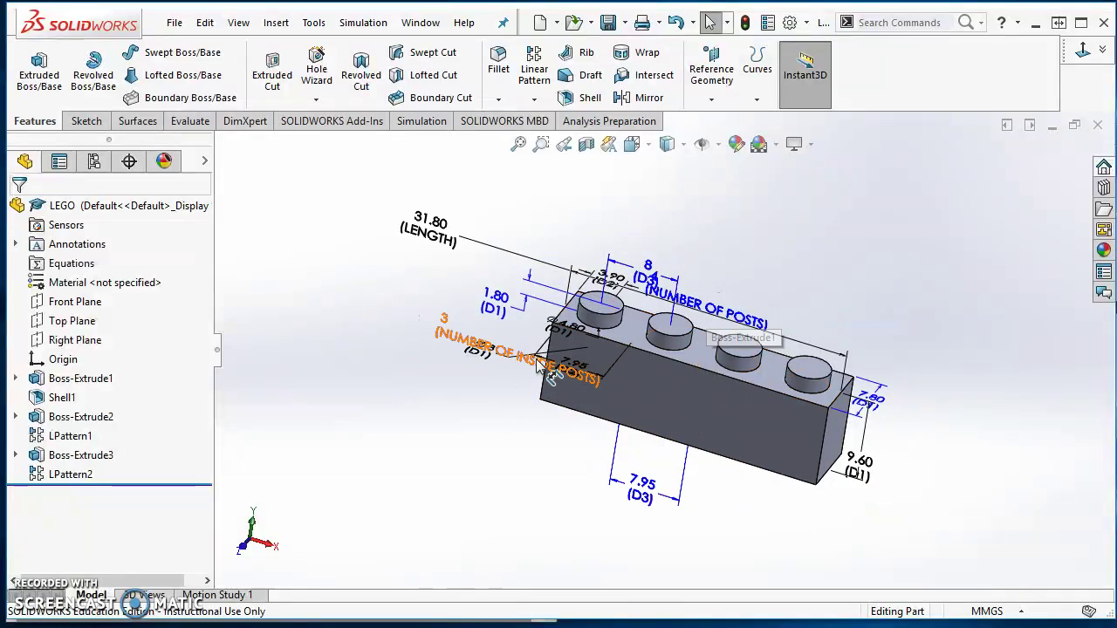
left_click_drag(453, 345, 448, 410)
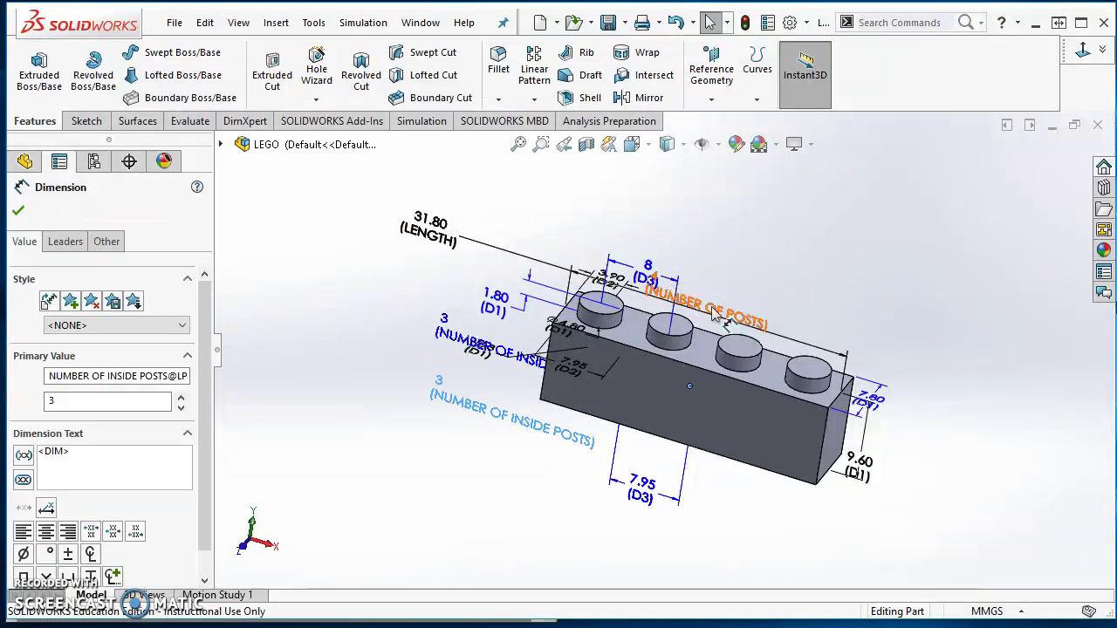
left_click_drag(709, 311, 758, 314)
left_click(350, 323)
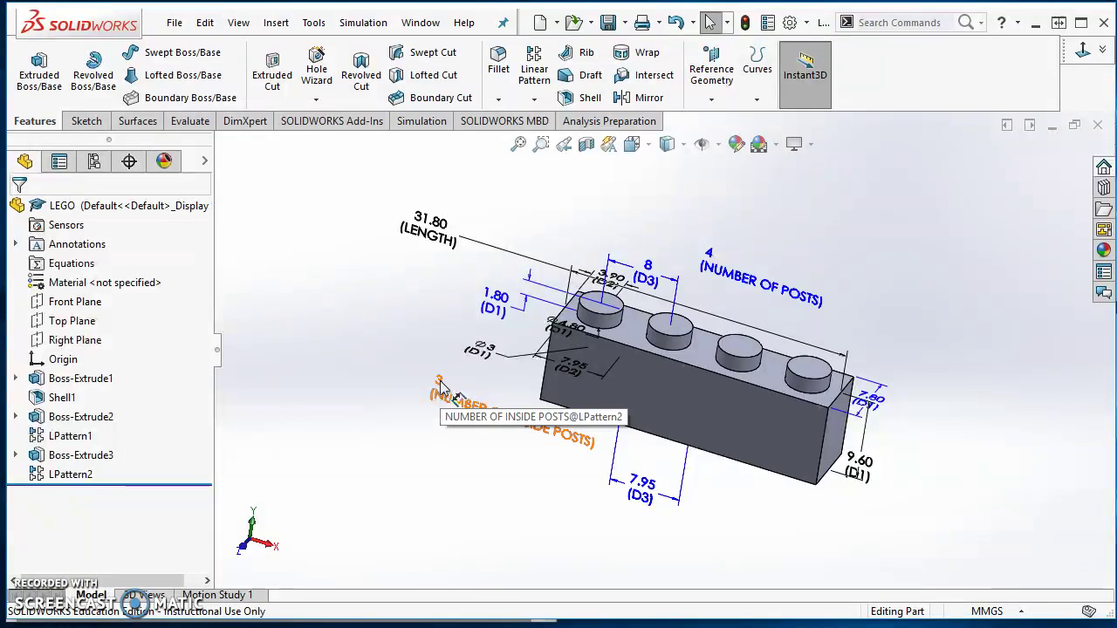
Drive the NUMBER OF INSIDE POSTS dimension with the equation "NUMBER OF POSTS@LPattern1"-1
double_click(441, 387)
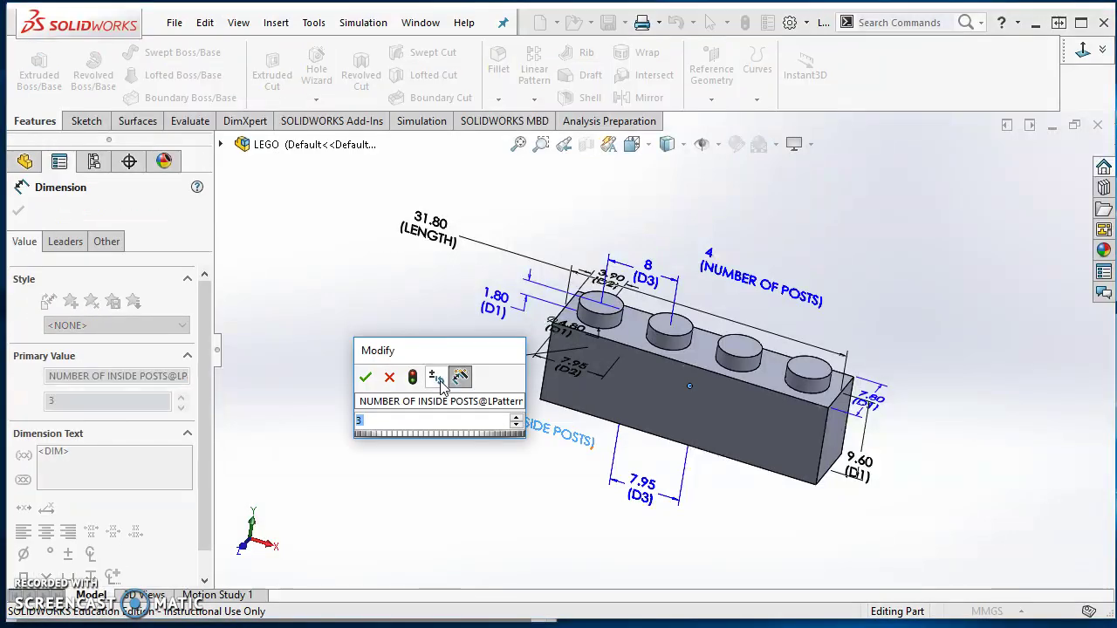
type("=")
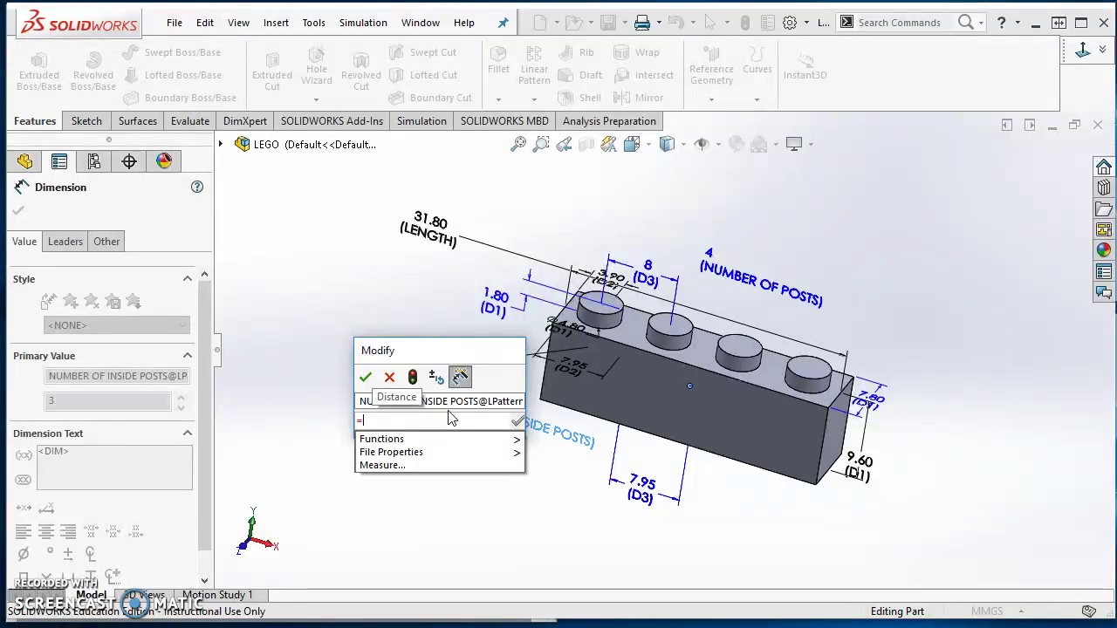
left_click(711, 258)
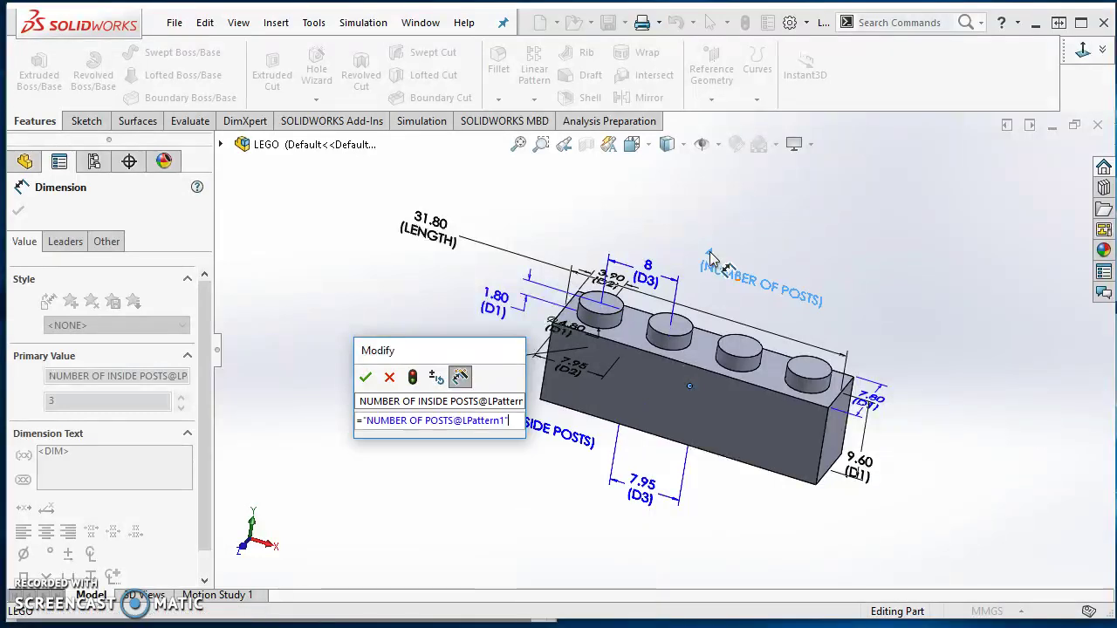
type("-1")
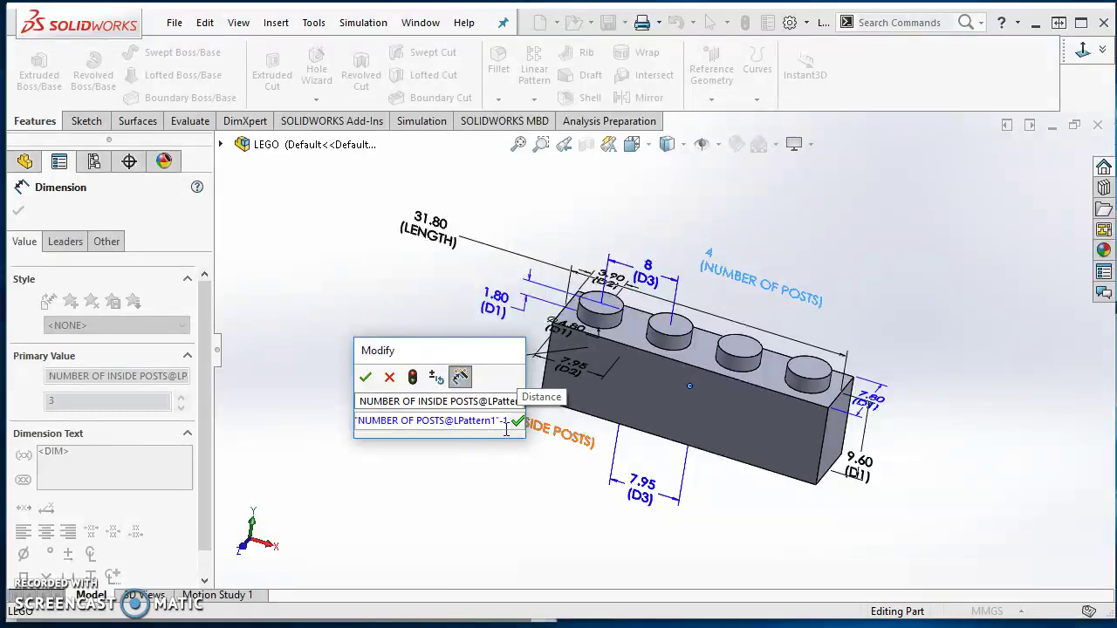
left_click(366, 377)
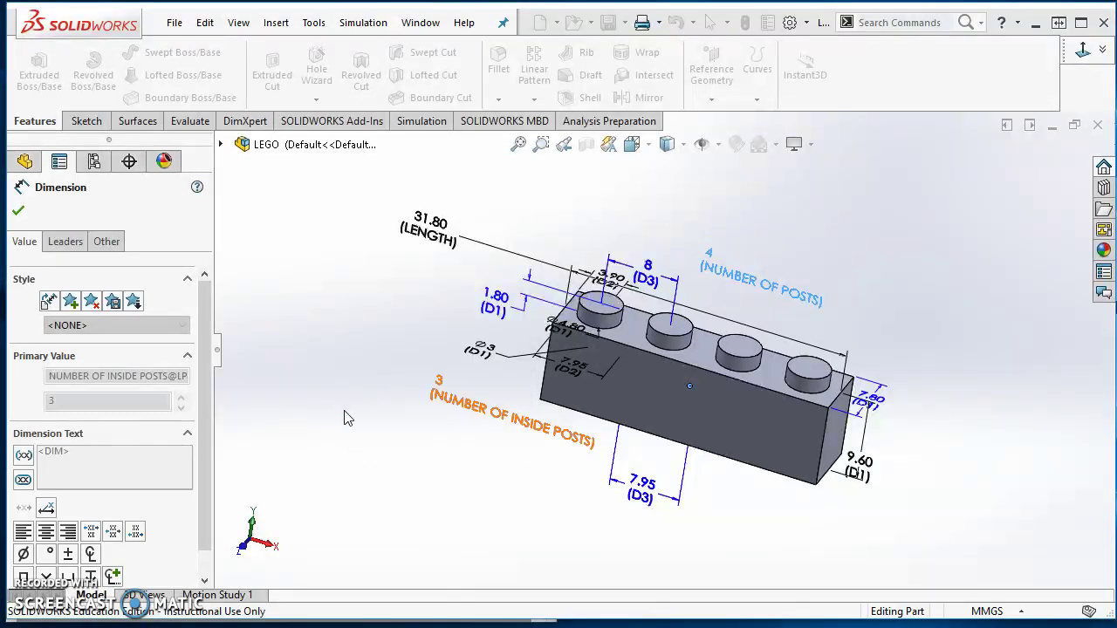
left_click(346, 455)
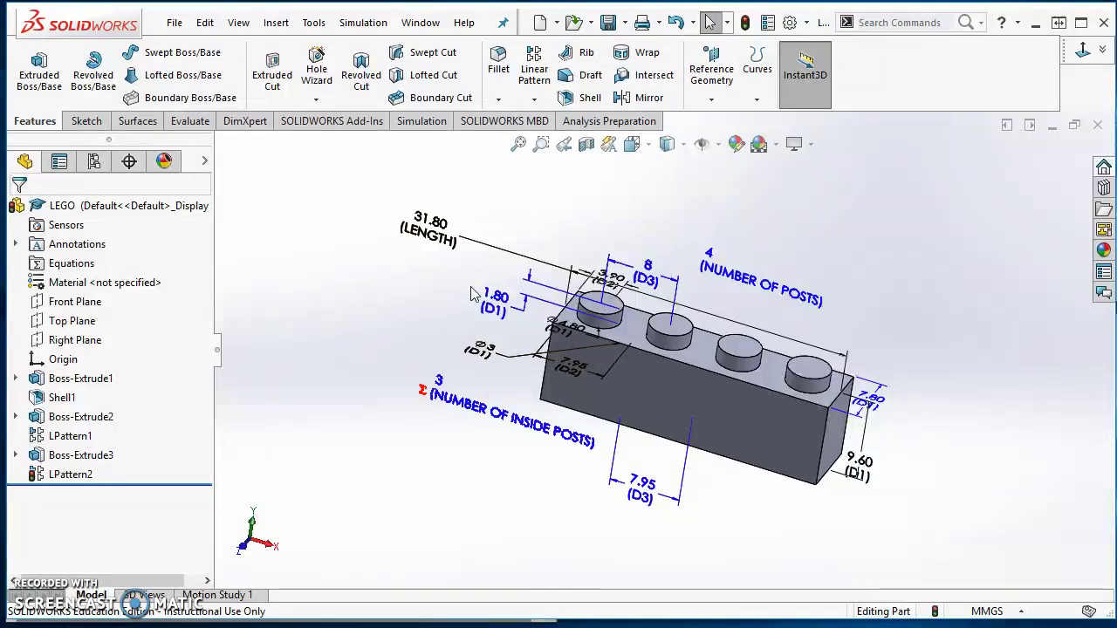
Start an equation for the LENGTH dimension with twice the first stud's 3.90 mm offset, "D2@Sketch2"*2, widening the value dialog for room
double_click(444, 229)
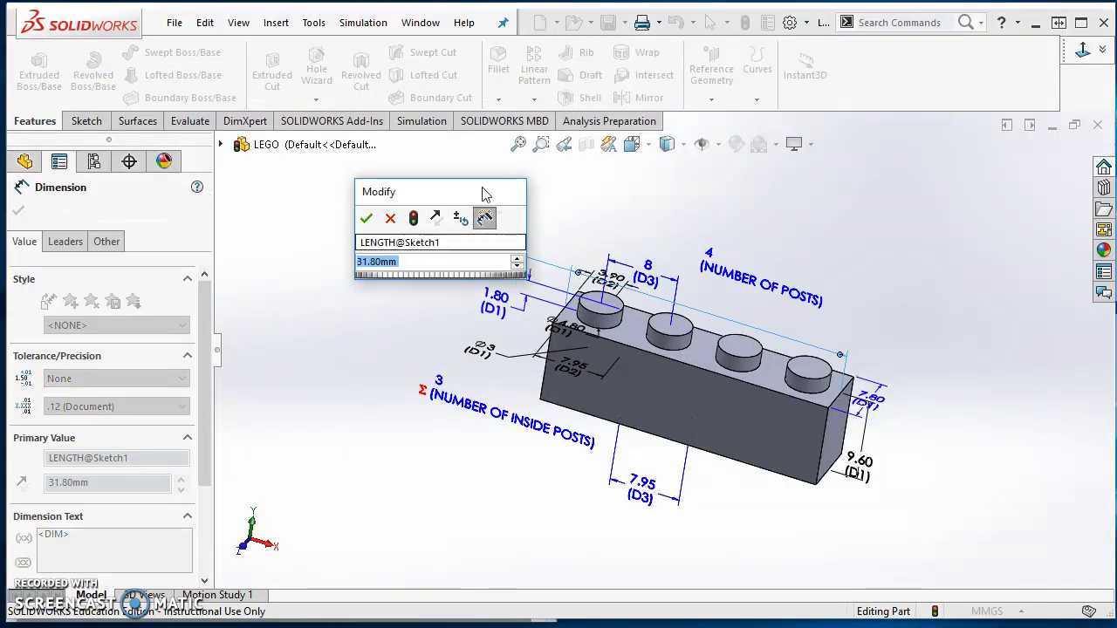
left_click_drag(452, 192, 327, 173)
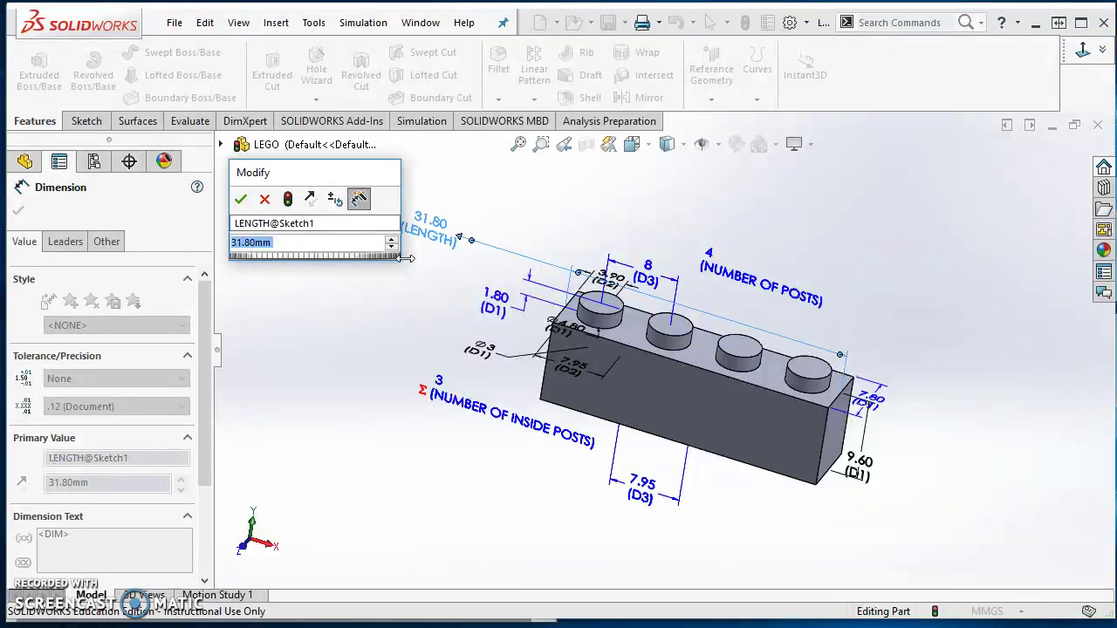
left_click_drag(403, 260, 888, 258)
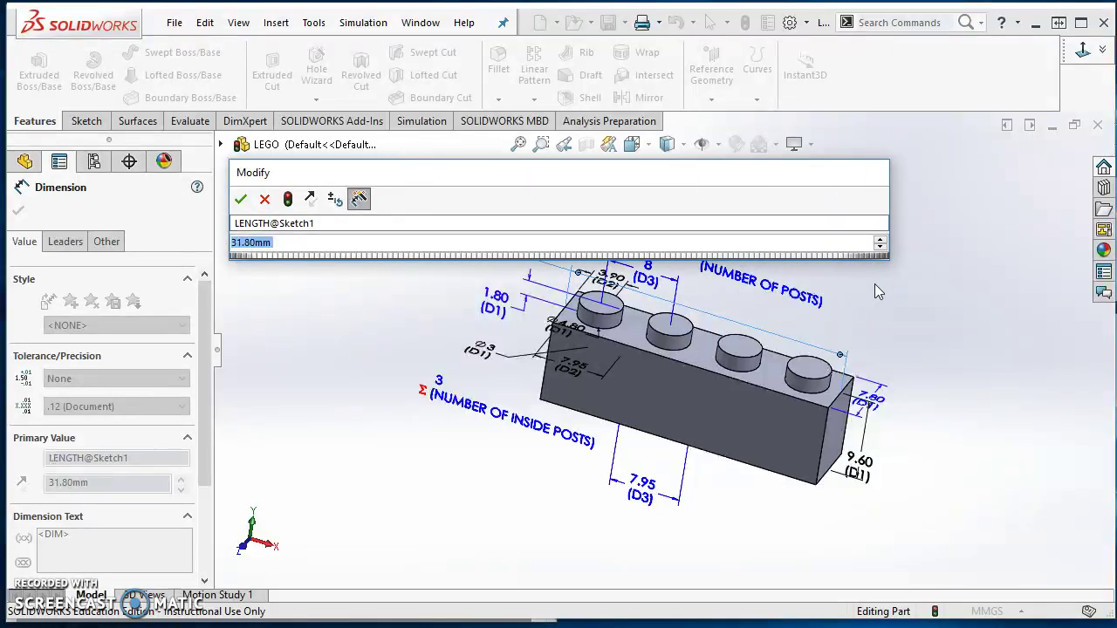
type("=")
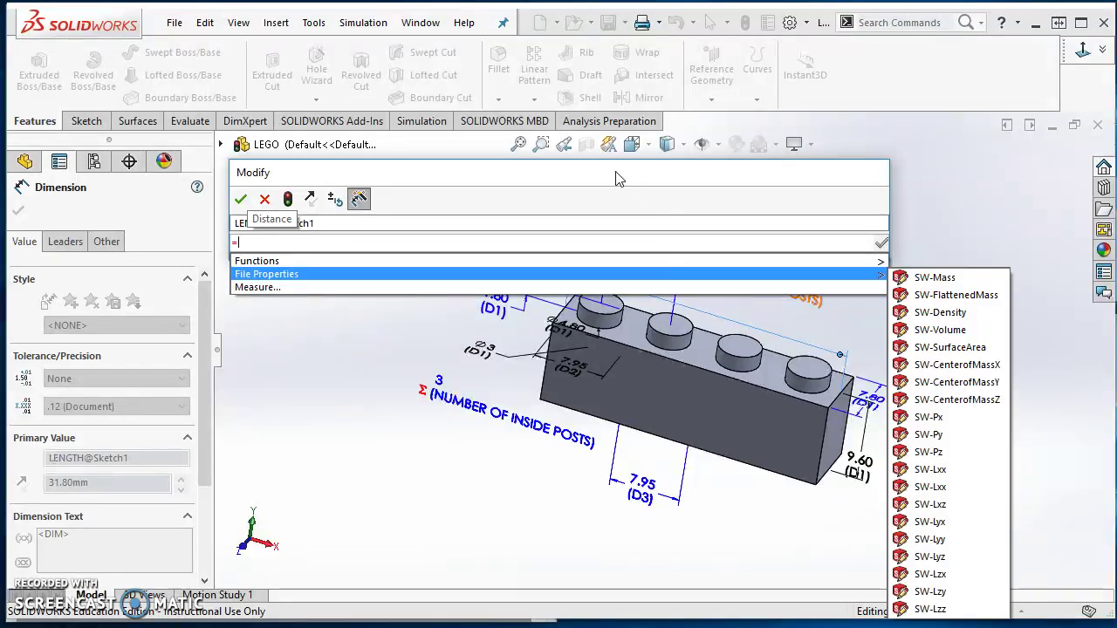
key("Escape")
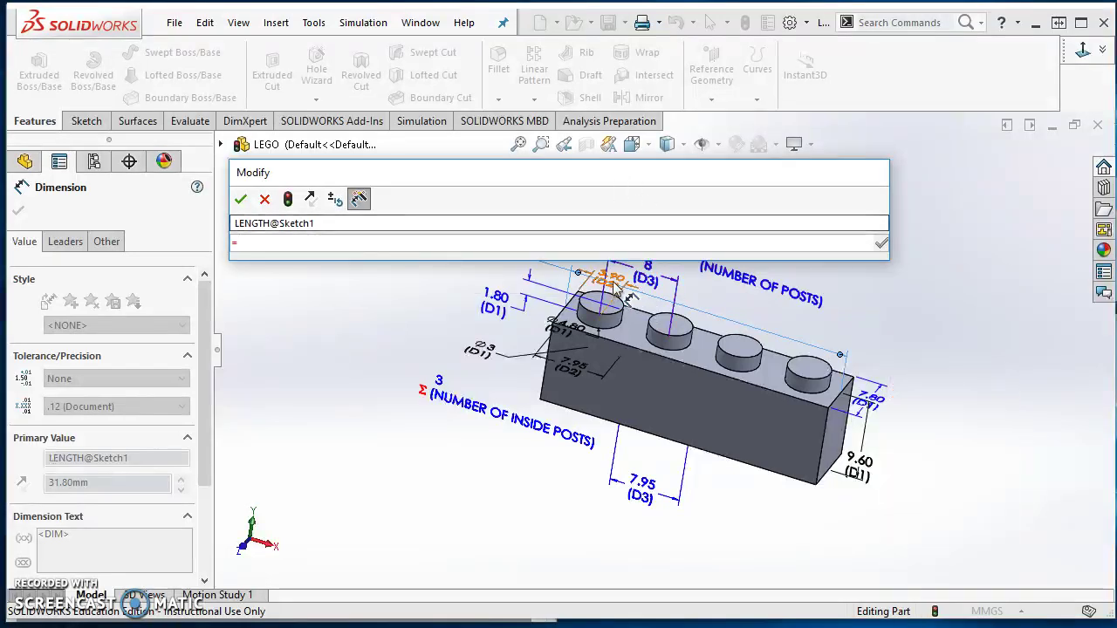
scroll(621, 295, "up", 2)
scroll(626, 302, "down", 5)
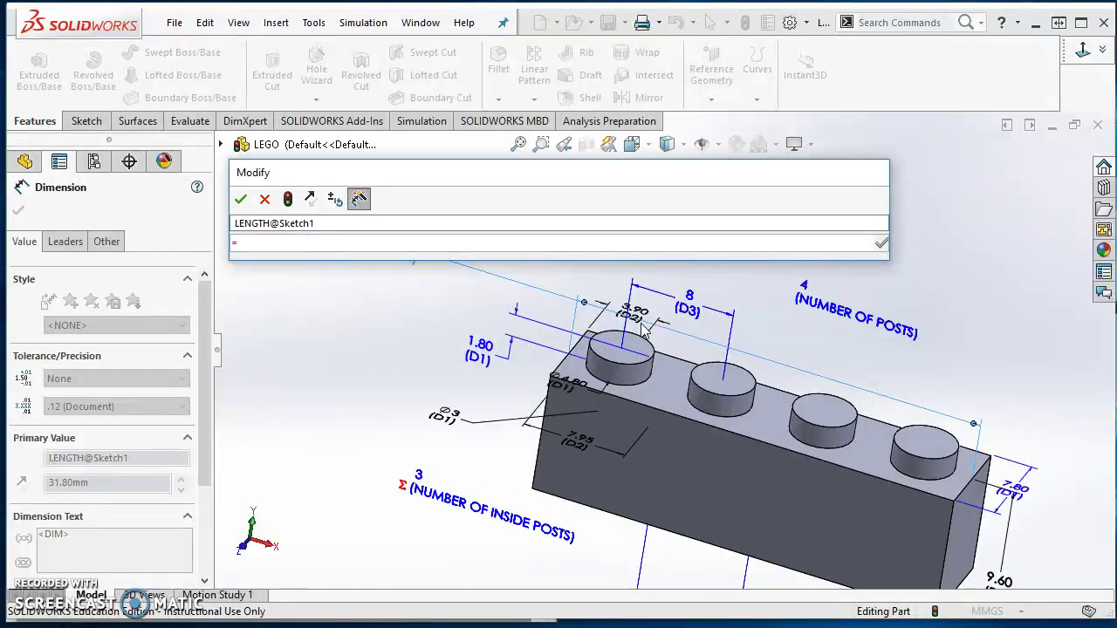
scroll(645, 296, "up", 2)
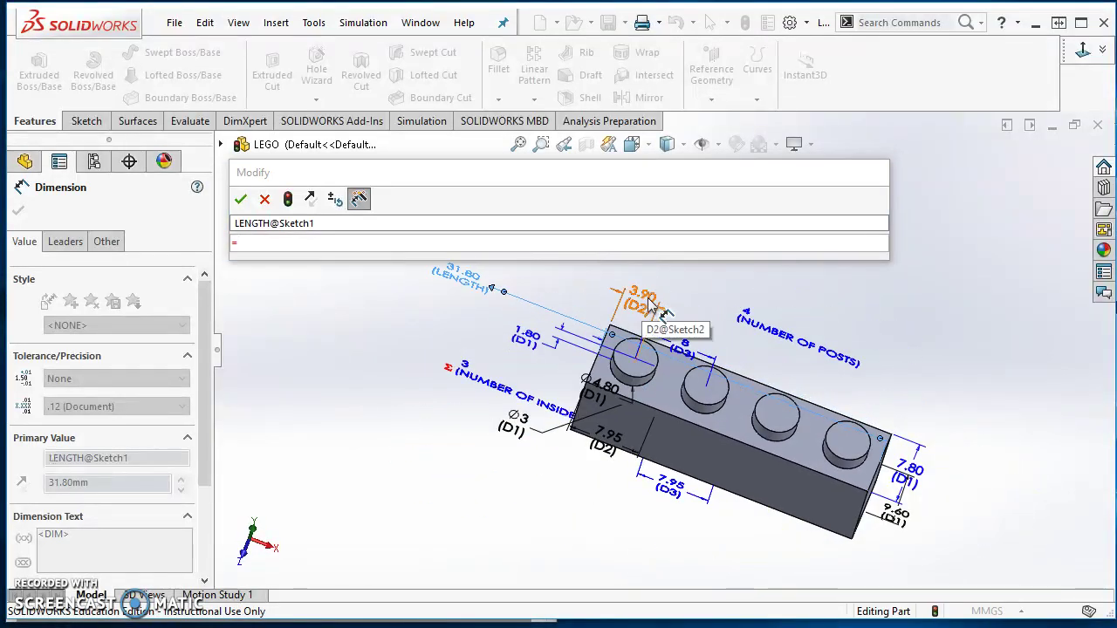
left_click(649, 301)
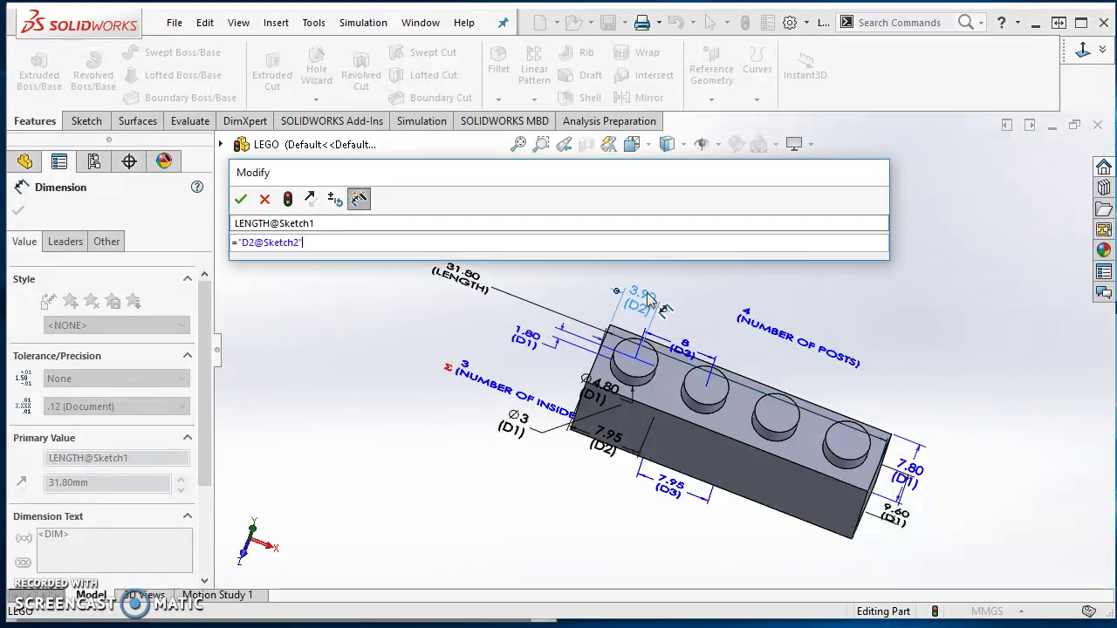
type("*2")
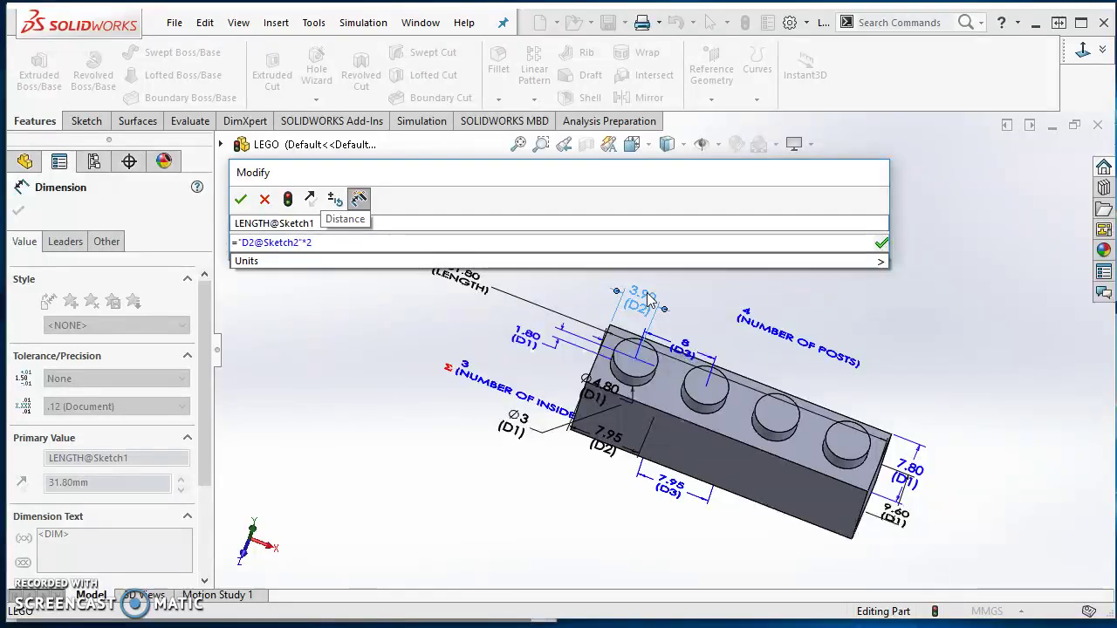
Add the number of posts multiplied by the stud spacing, +"NUMBER OF POSTS@LPattern1"*"D3@LPattern1", to the LENGTH equation
type("+")
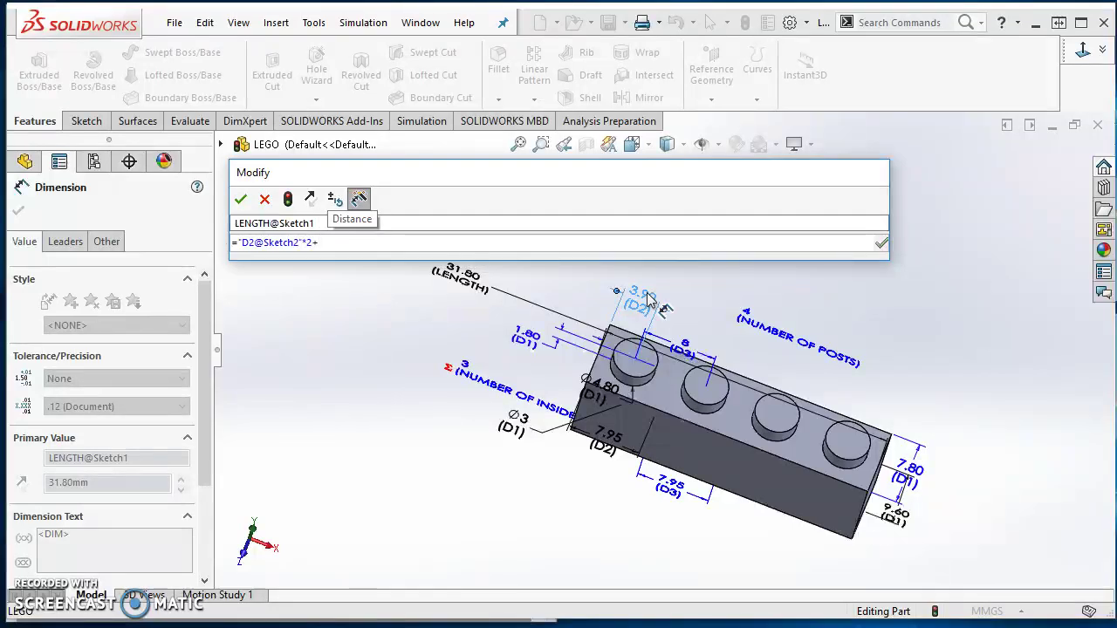
left_click(748, 319)
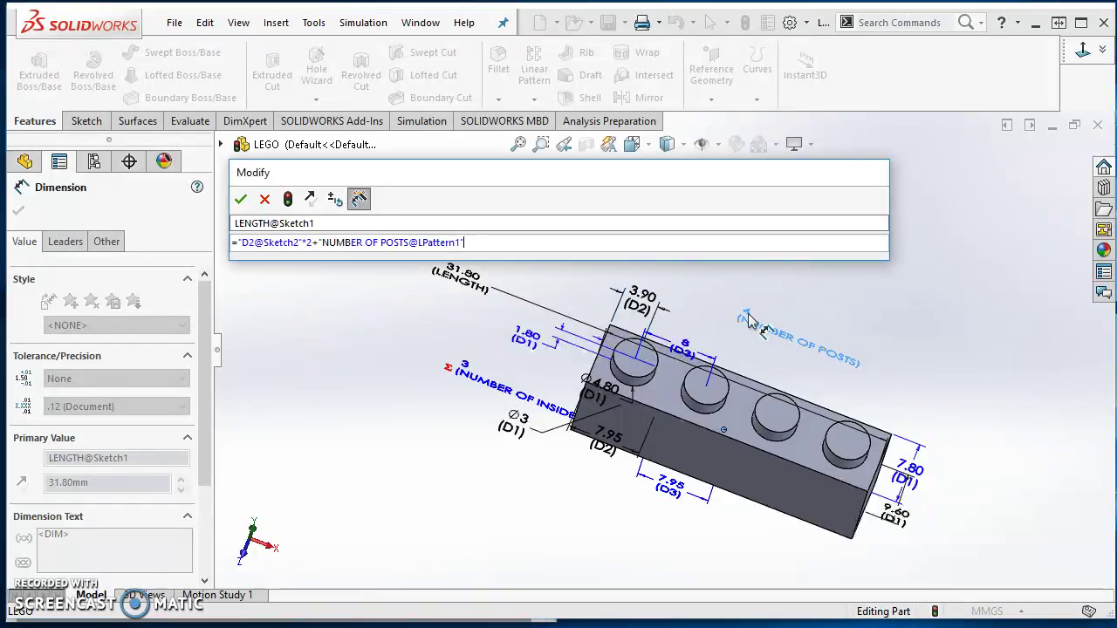
type("*")
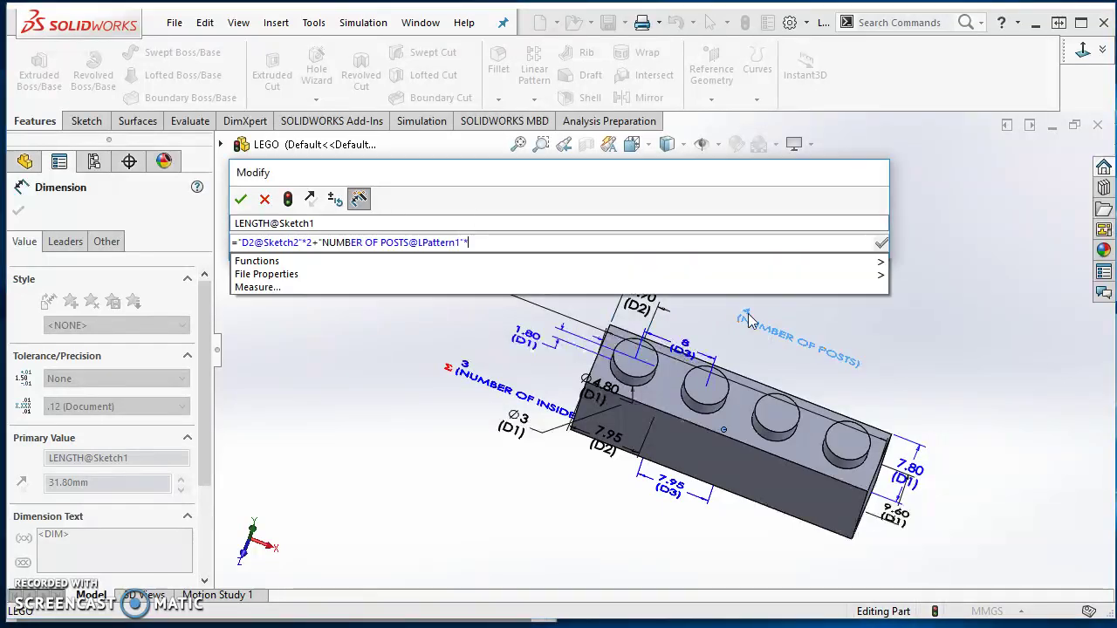
left_click(689, 348)
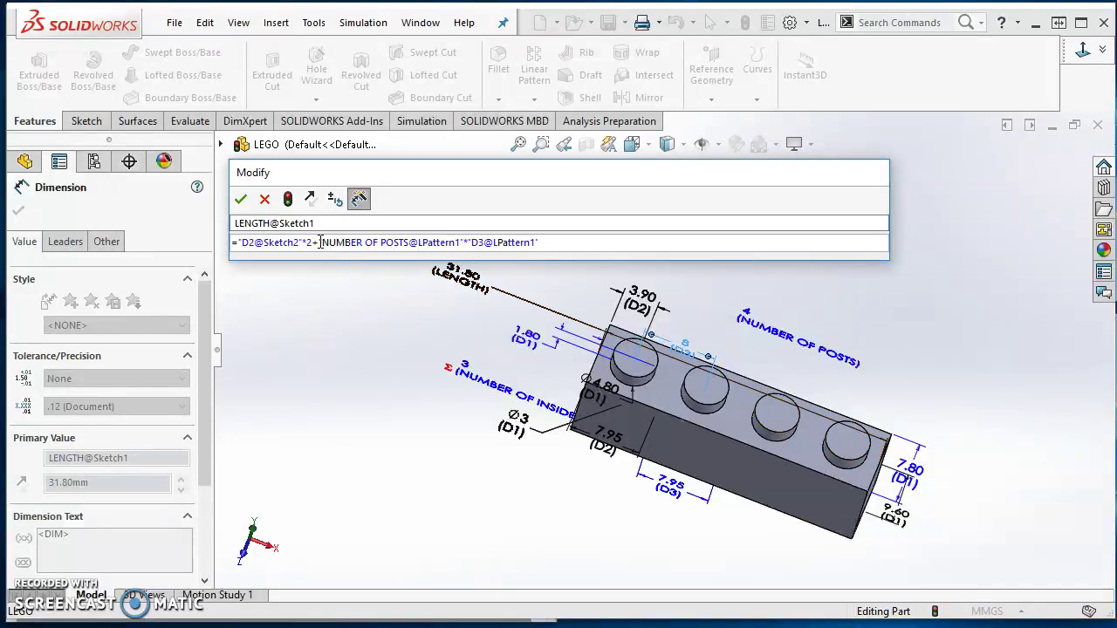
Change the post-count term of the LENGTH equation to ("NUMBER OF POSTS@LPattern1"-1)*"D3@LPattern1" and accept the equation
mouse_move(321, 243)
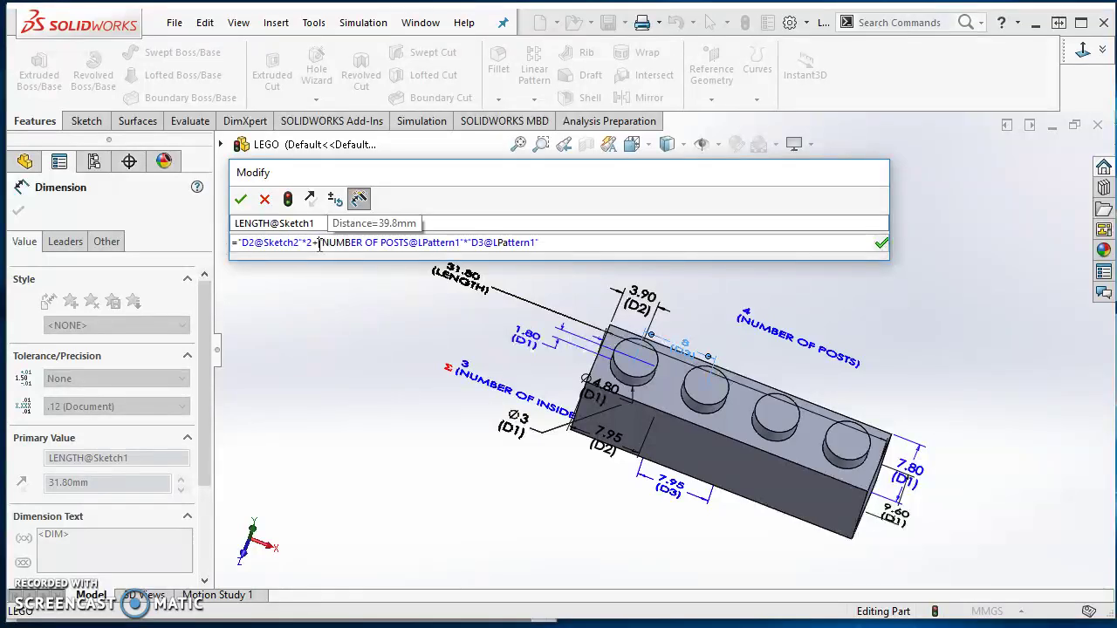
type("\"")
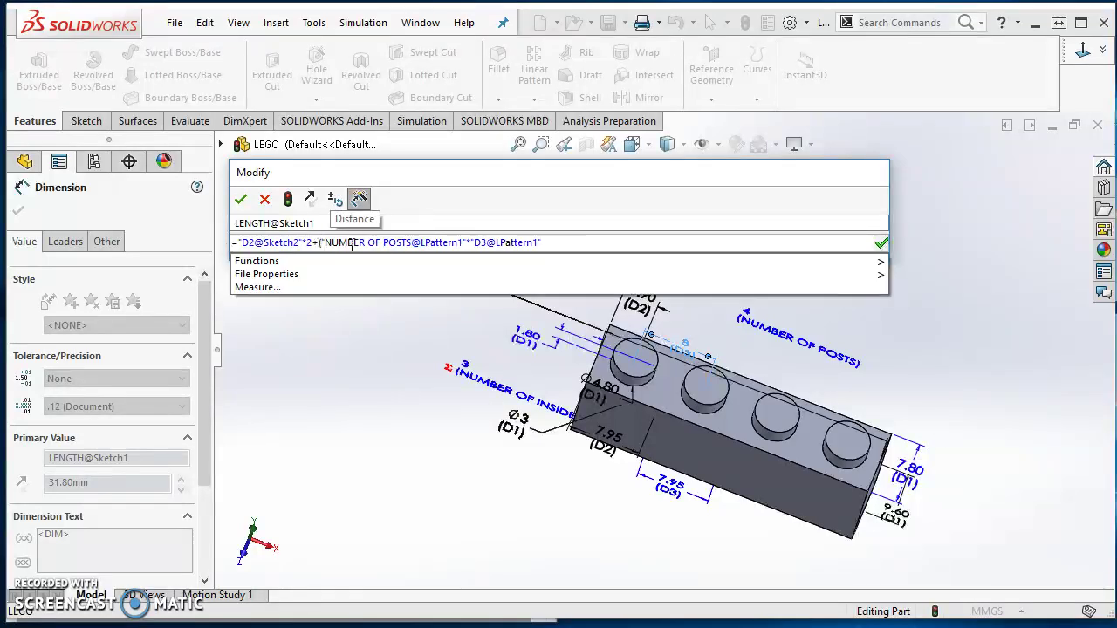
type("(")
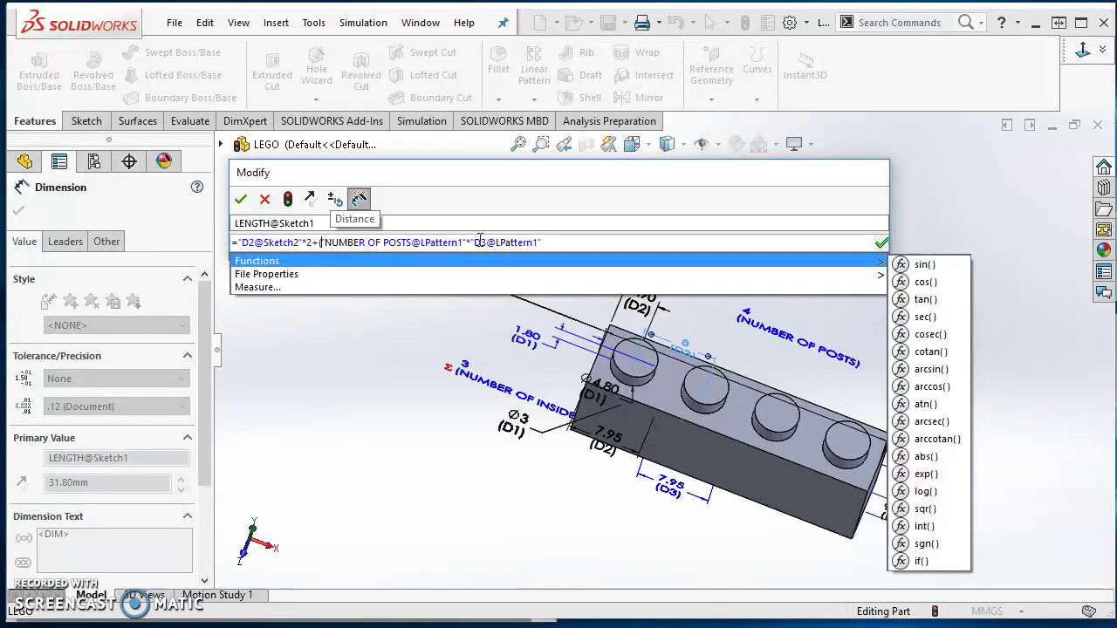
left_click(468, 247)
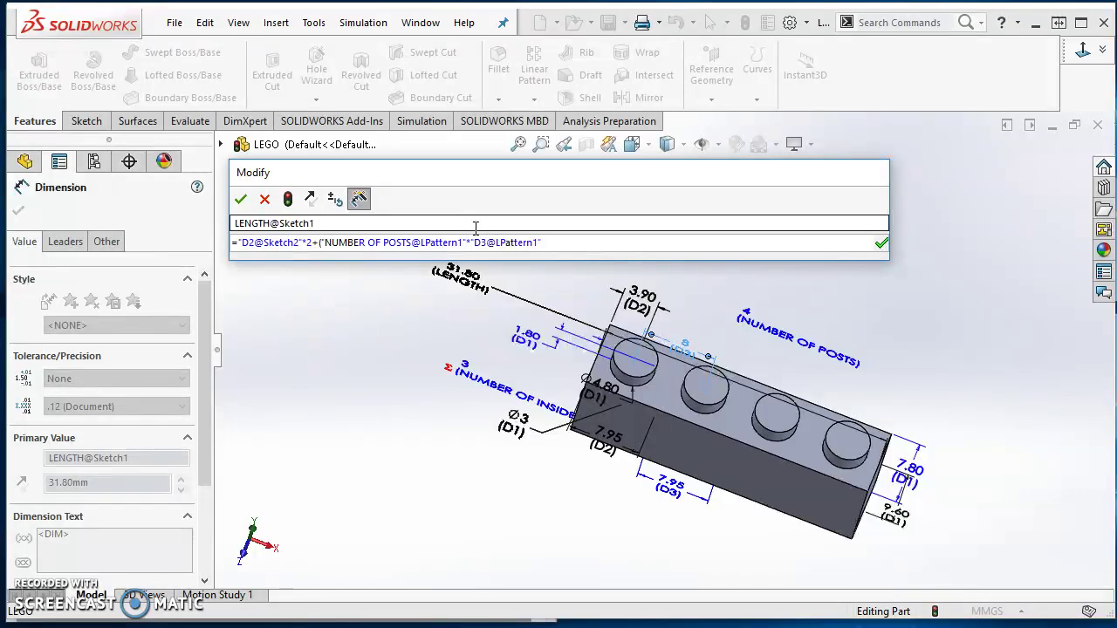
type("-1")
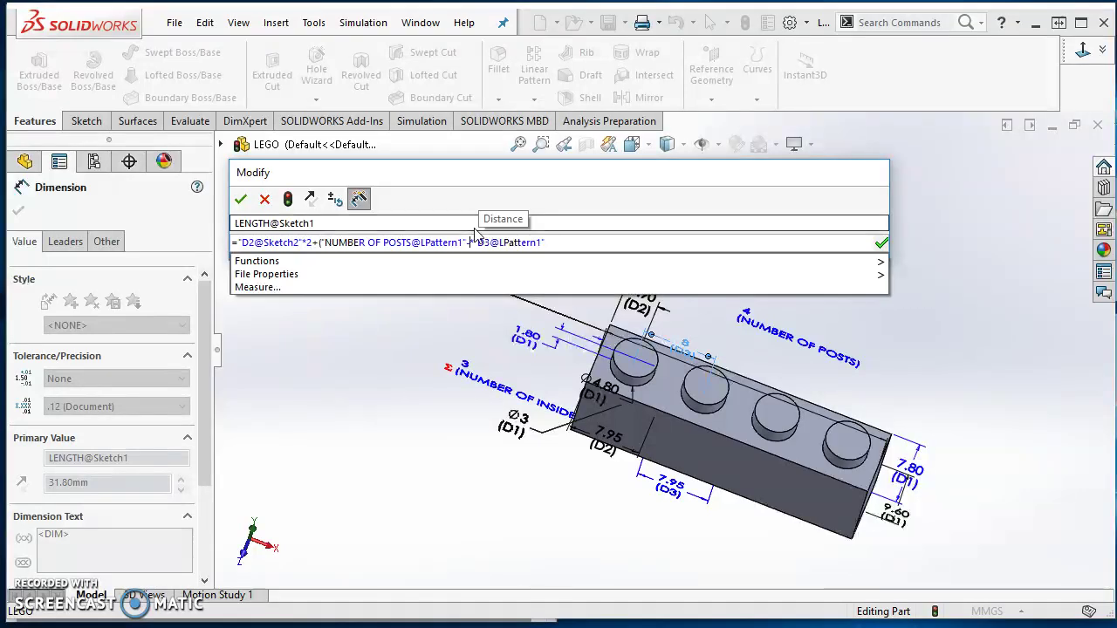
type(")")
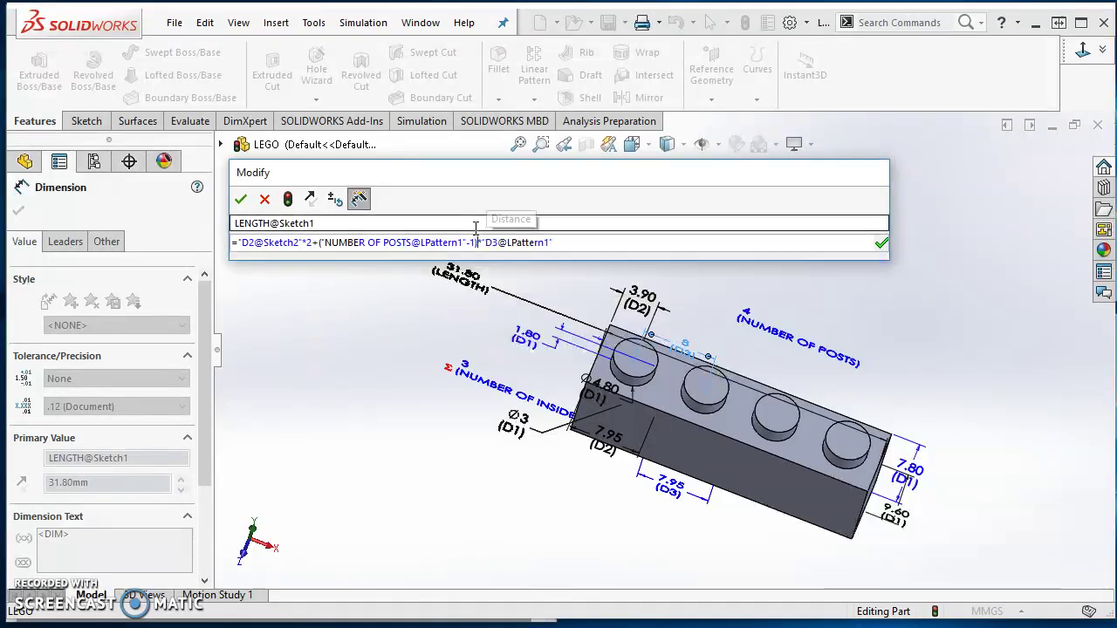
type("*")
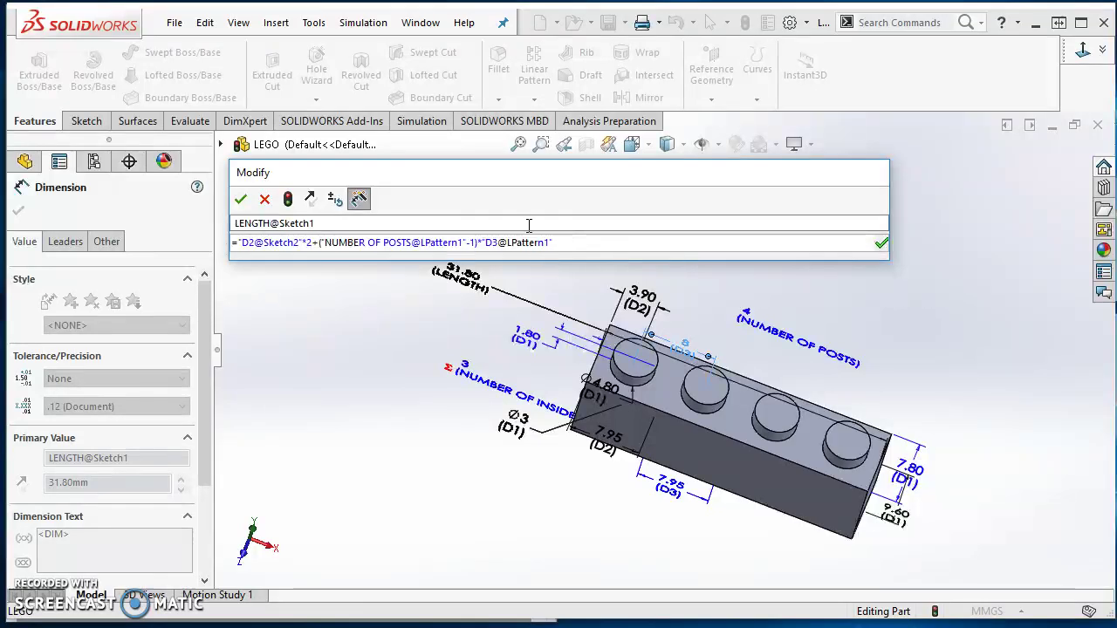
left_click(241, 201)
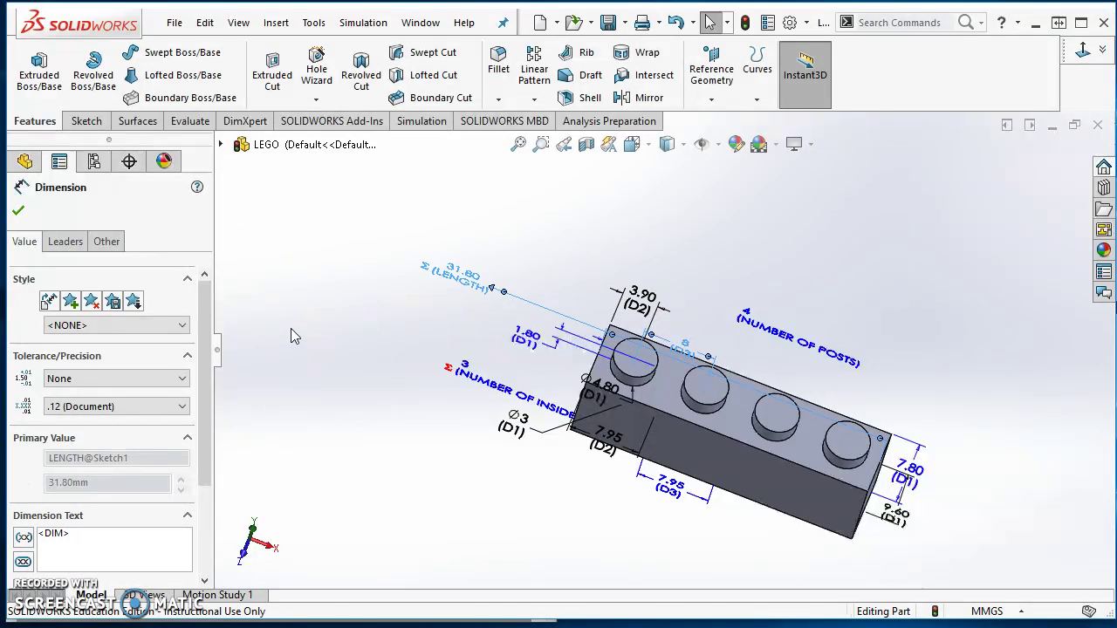
Hide the feature dimensions with the brick in isometric view, and rebuild and save the part
scroll(457, 288, "down", 4)
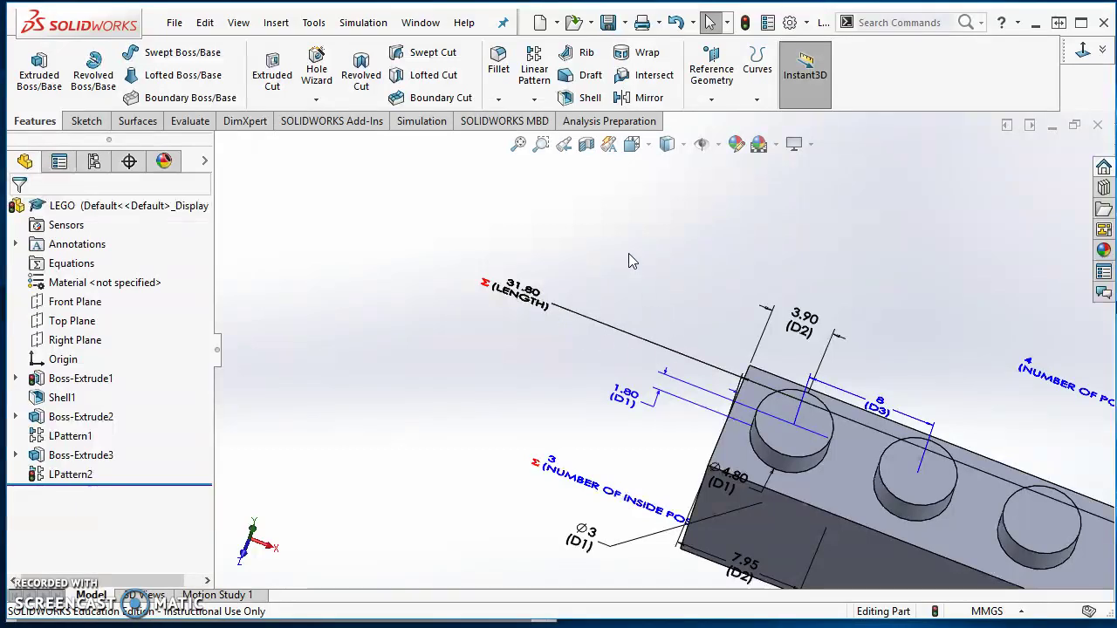
scroll(637, 265, "up", 3)
scroll(729, 300, "up", 2)
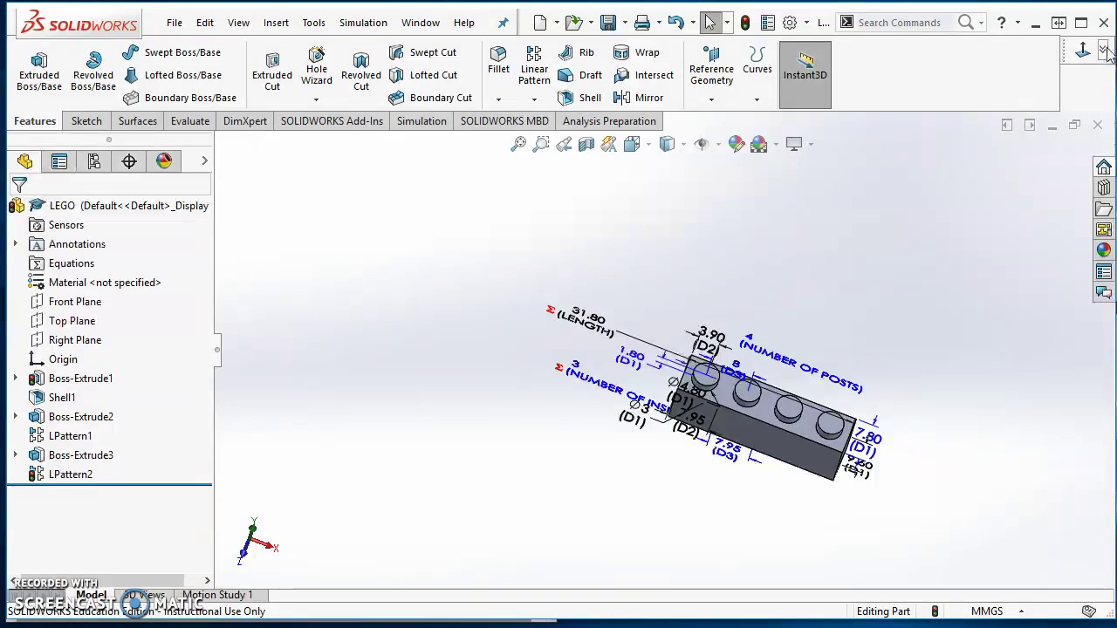
middle_click_drag(968, 107, 932, 179)
key("ctrl+7")
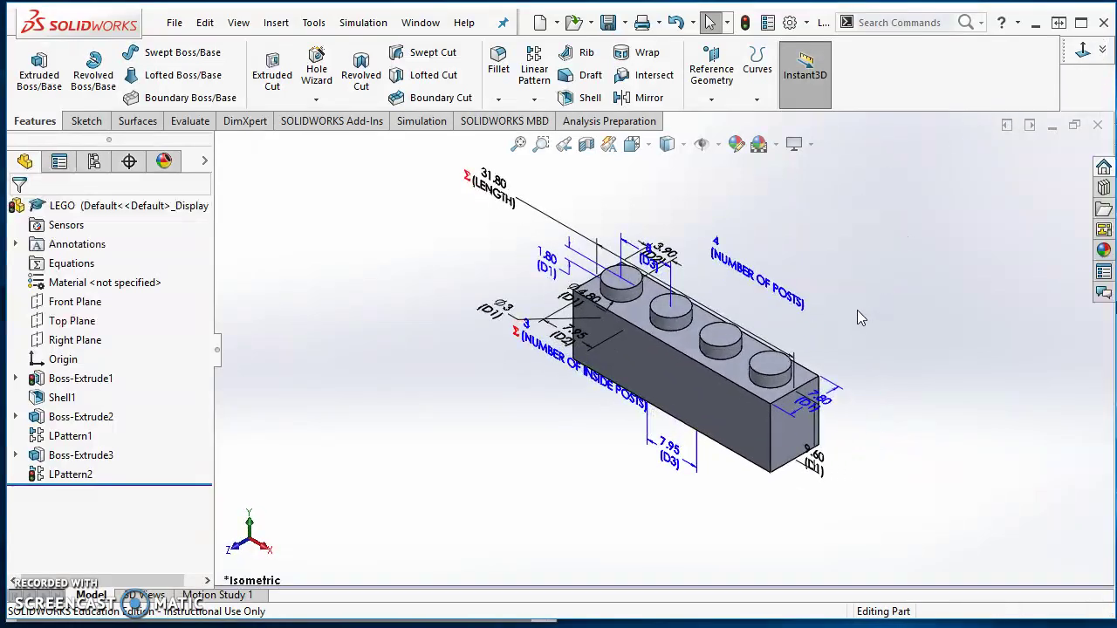
right_click(74, 250)
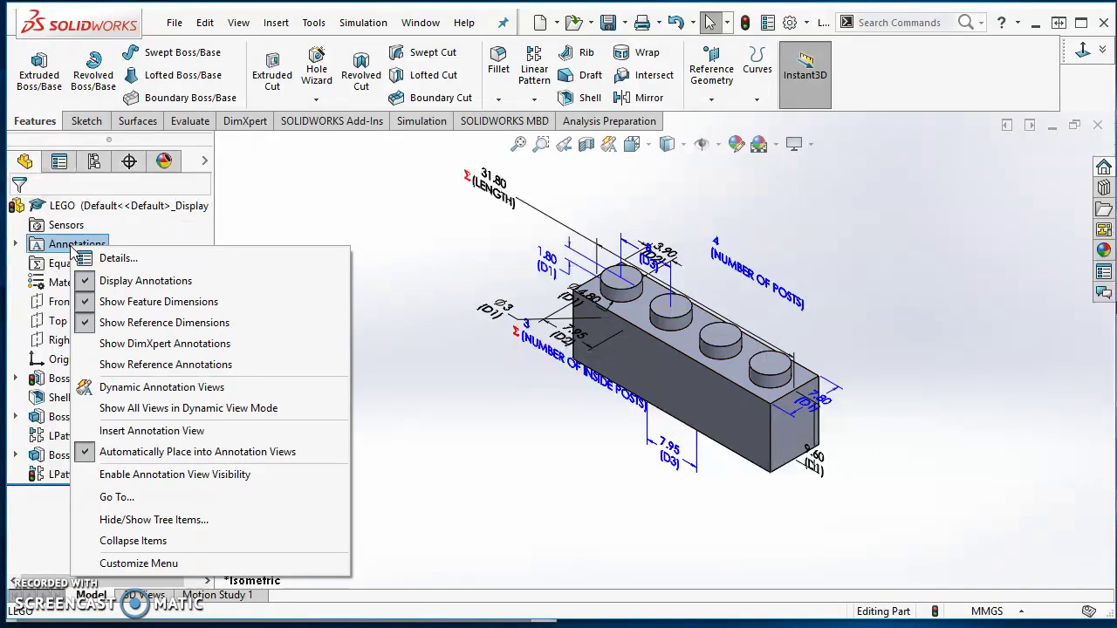
left_click(157, 302)
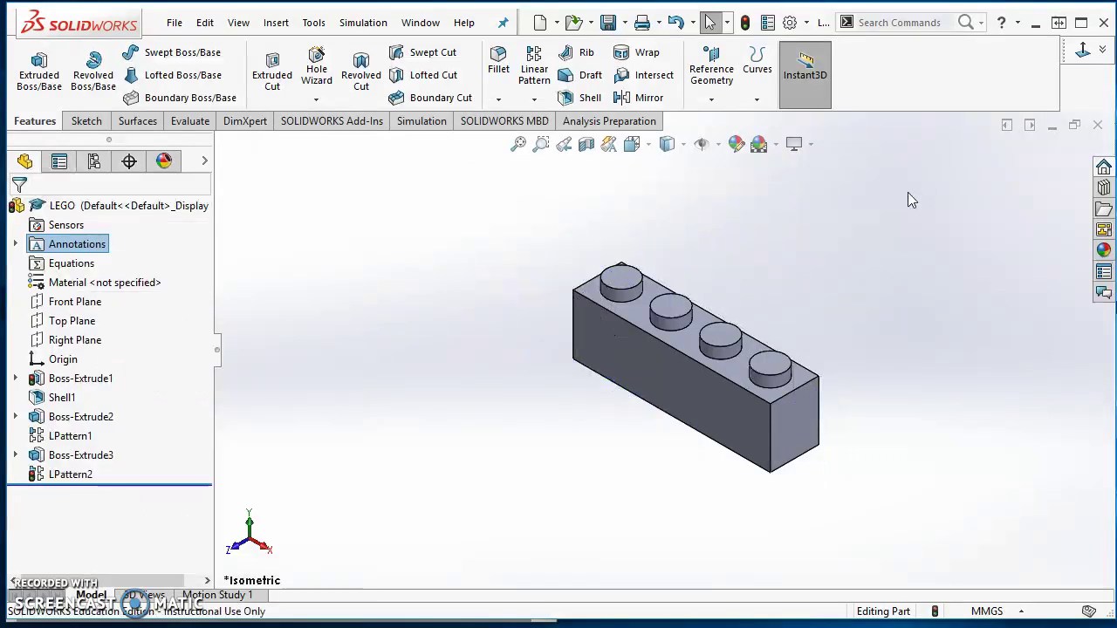
key("ctrl+s")
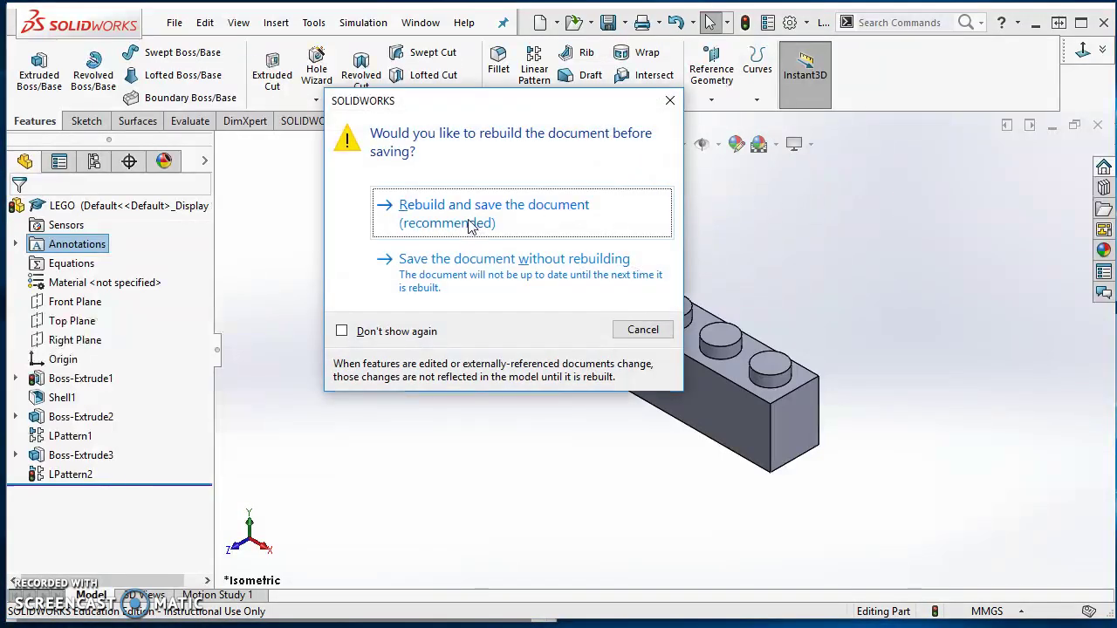
left_click(507, 218)
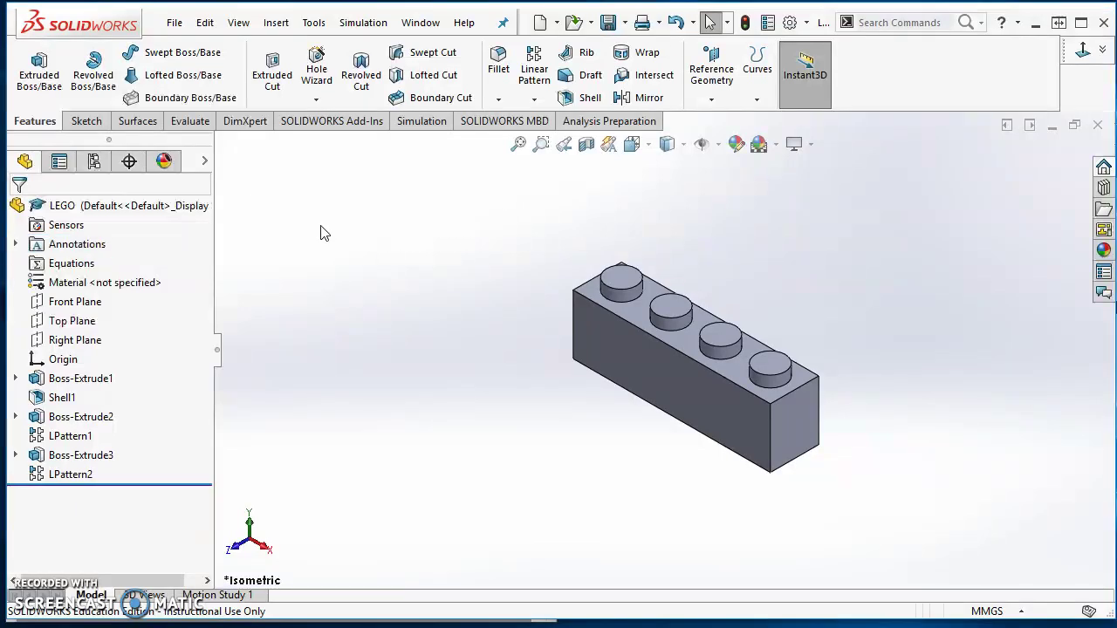
Rename the part's Default configuration to 4 POST
left_click(94, 164)
left_click(109, 242)
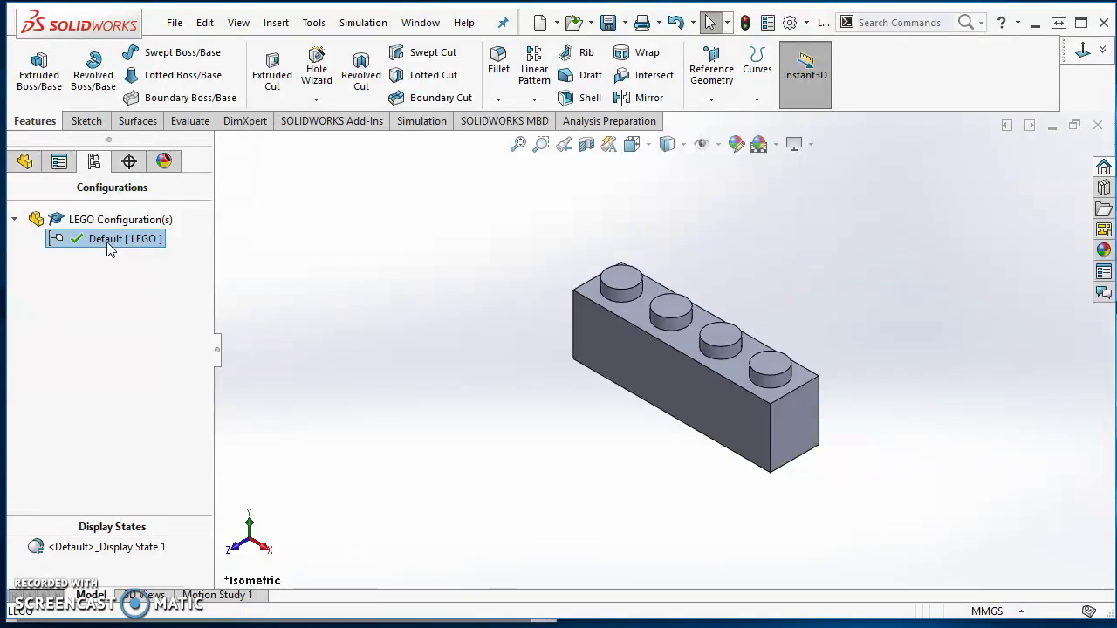
left_click(109, 248)
type("4 POST")
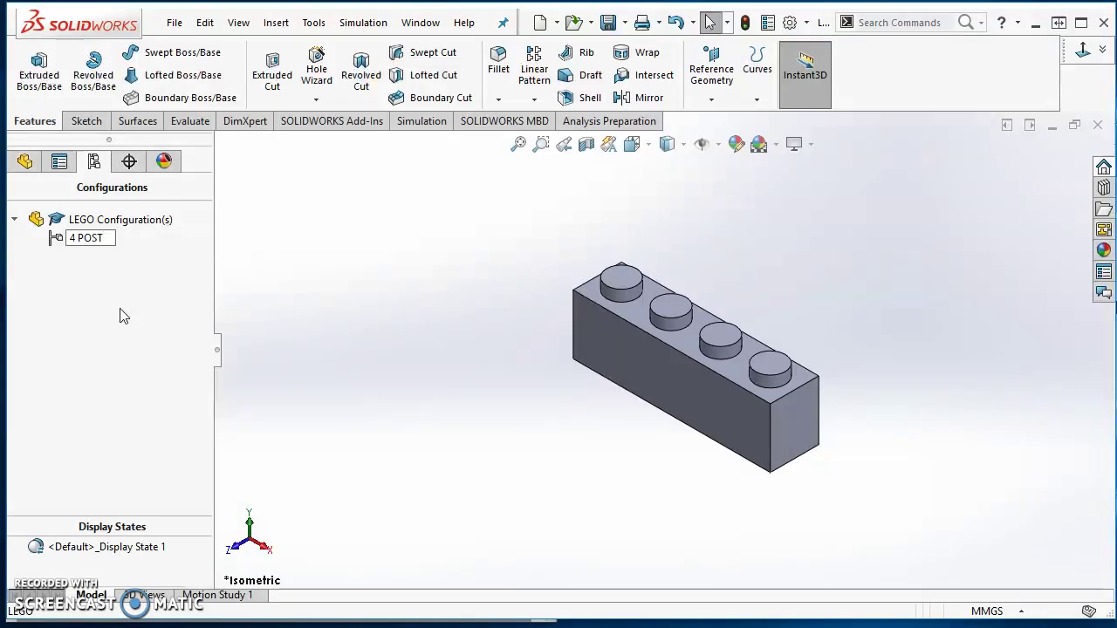
key("Return")
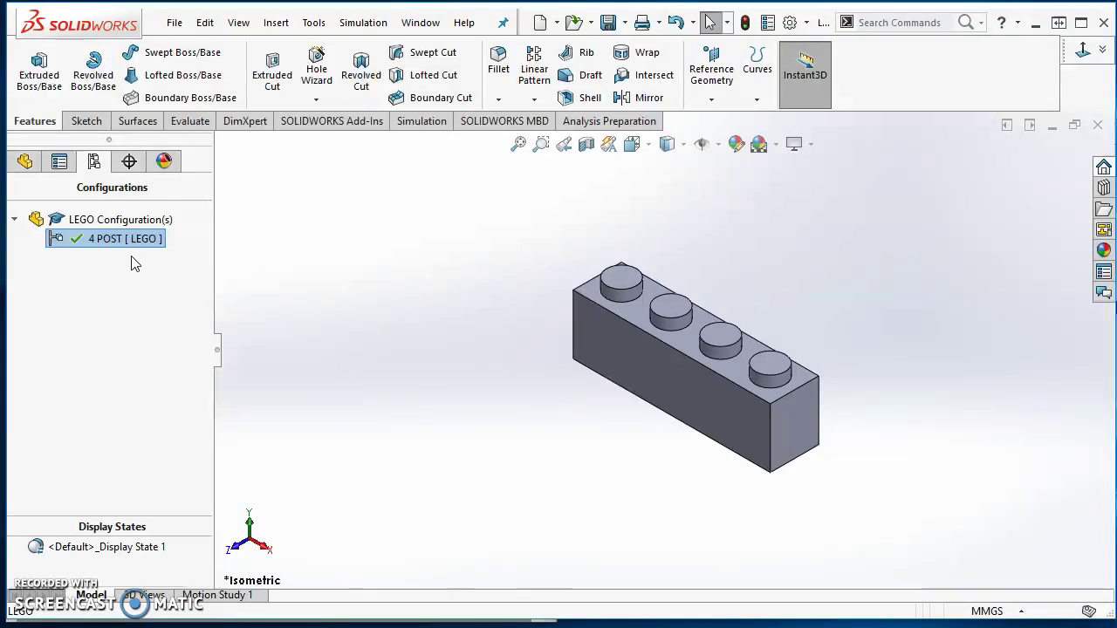
Add a new configuration named 6 POST to the LEGO part
right_click(106, 225)
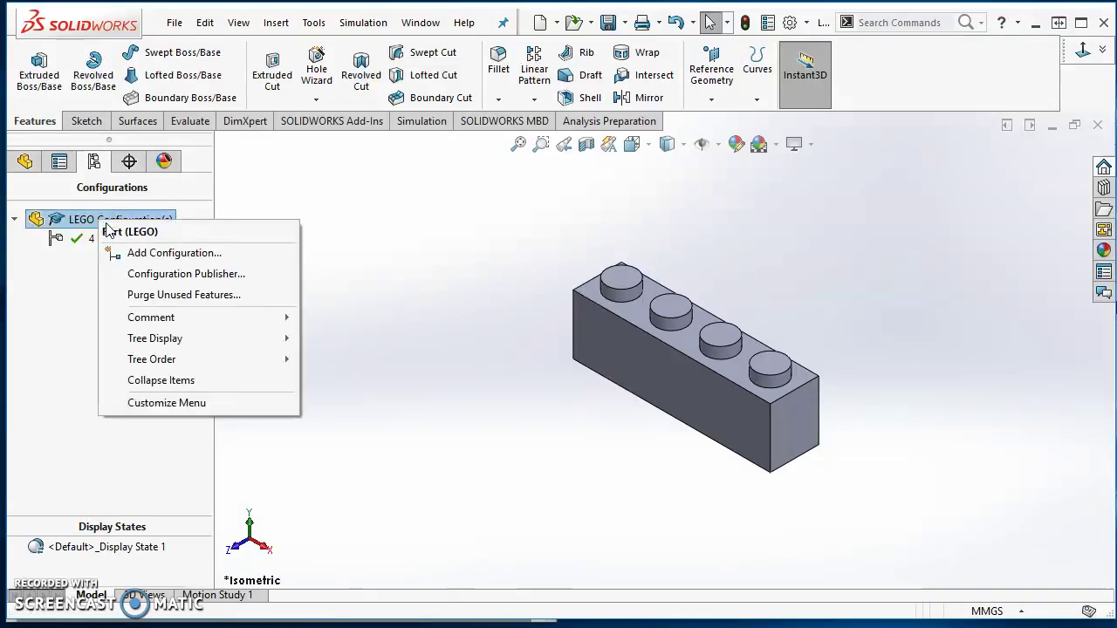
left_click(160, 258)
type("6 POST")
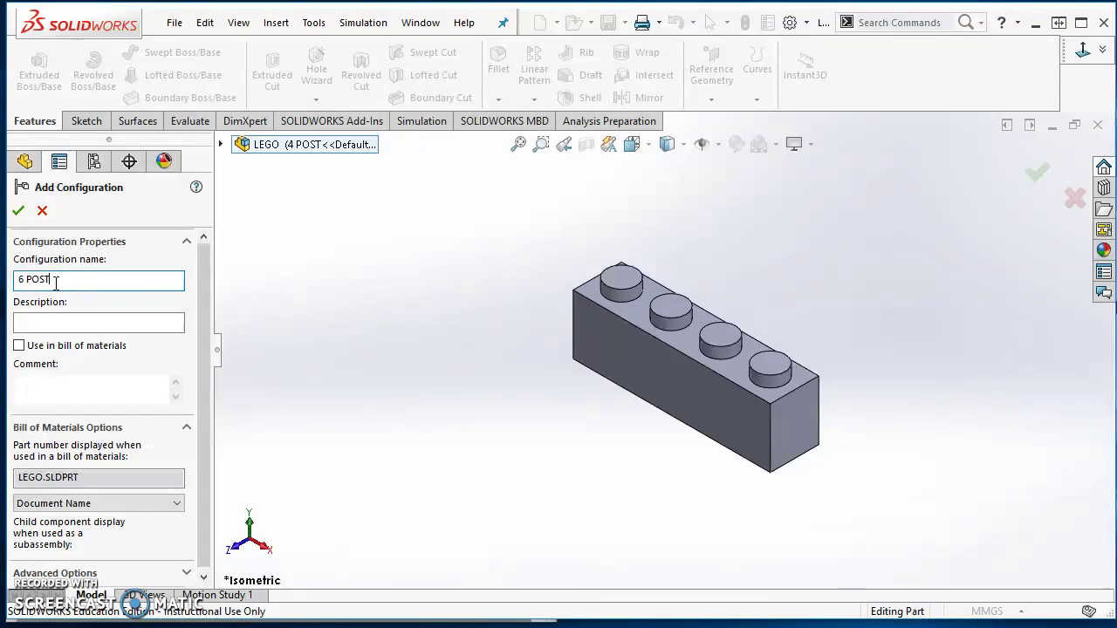
left_click(18, 210)
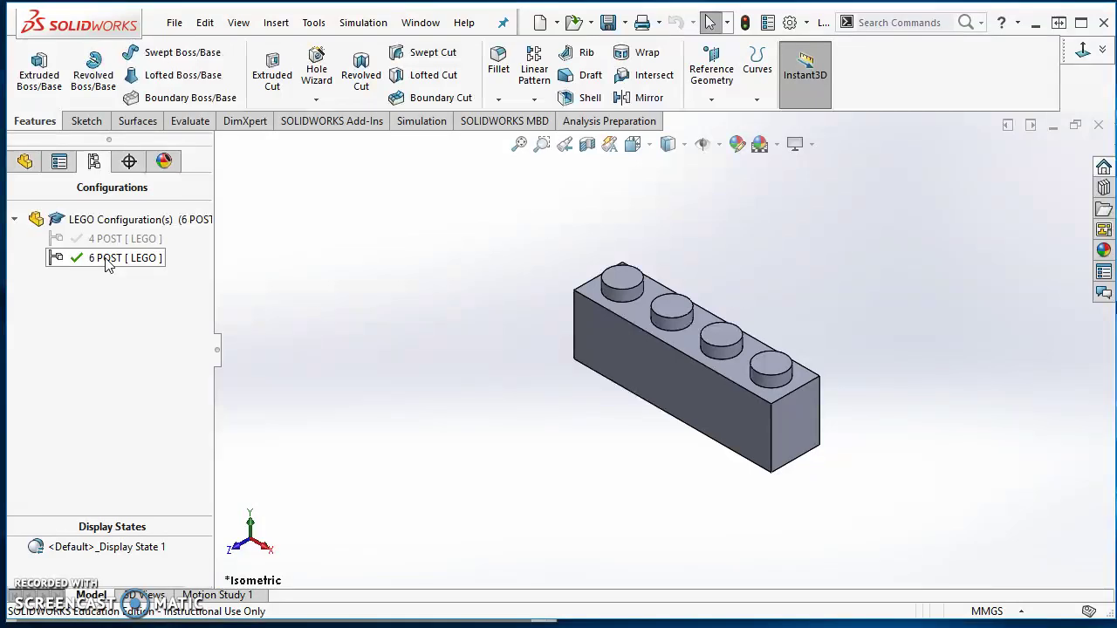
Set LPattern1's NUMBER OF POSTS dimension to 6 for this configuration only, and rebuild the brick
left_click(26, 162)
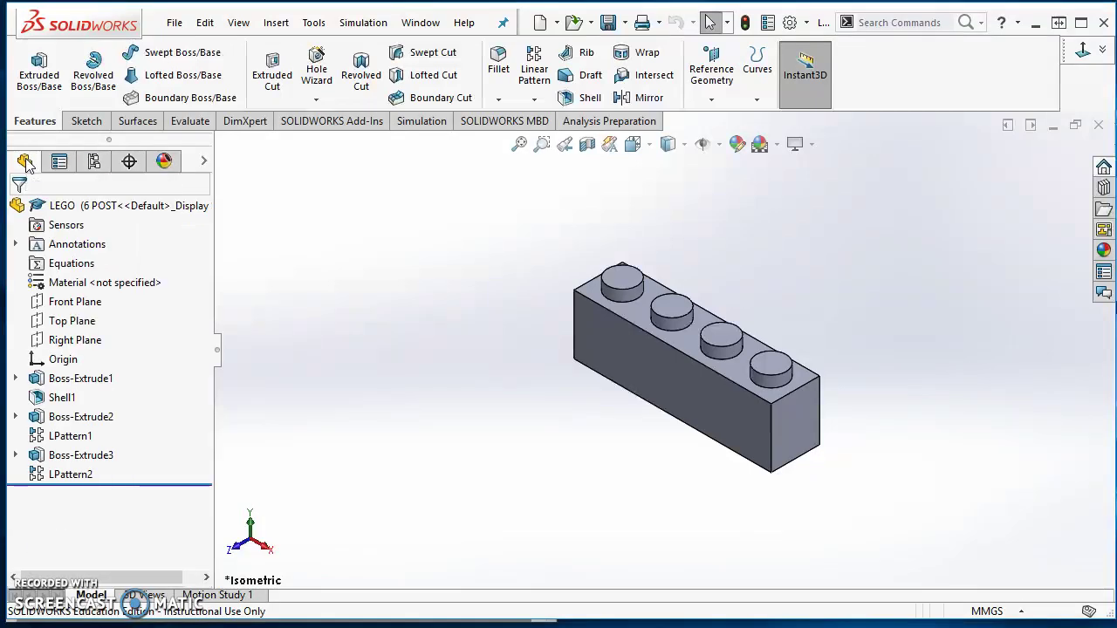
left_click(69, 436)
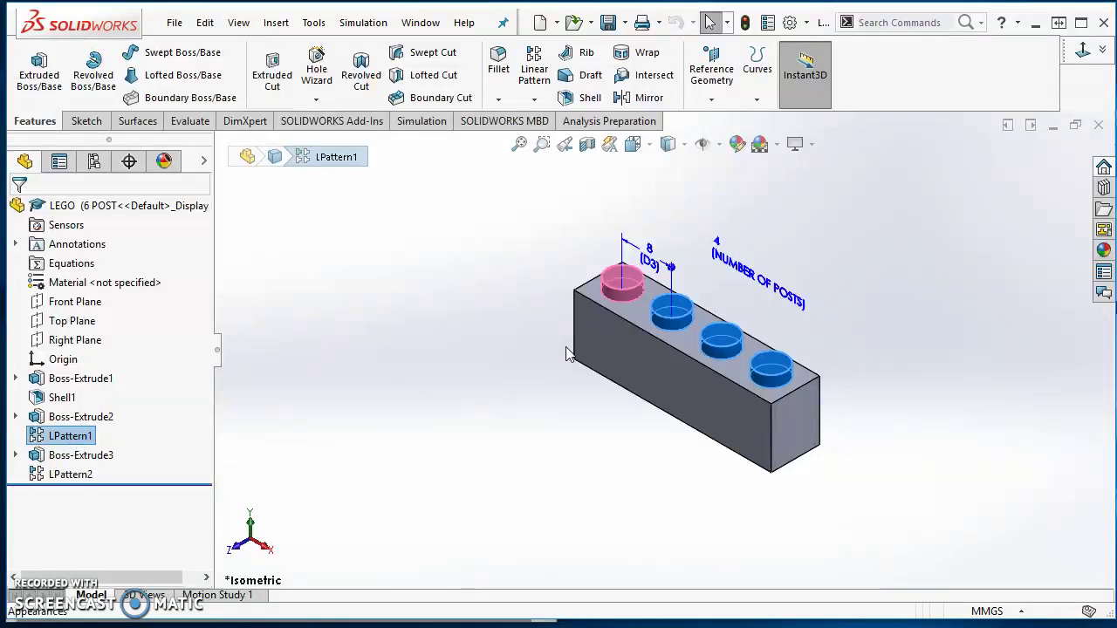
double_click(717, 244)
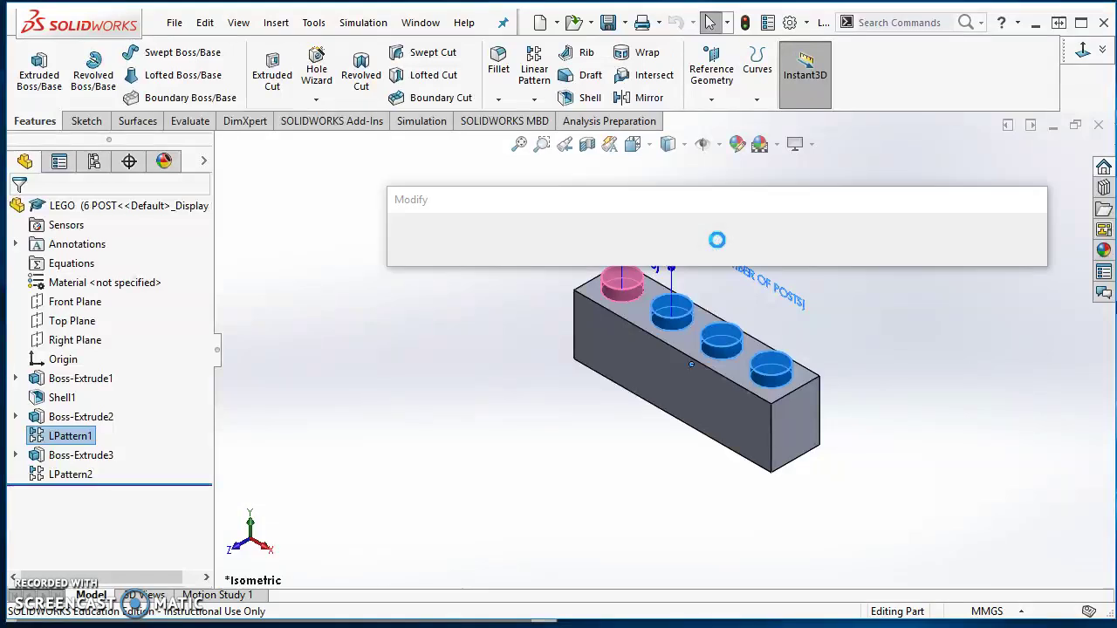
left_click_drag(600, 216, 488, 197)
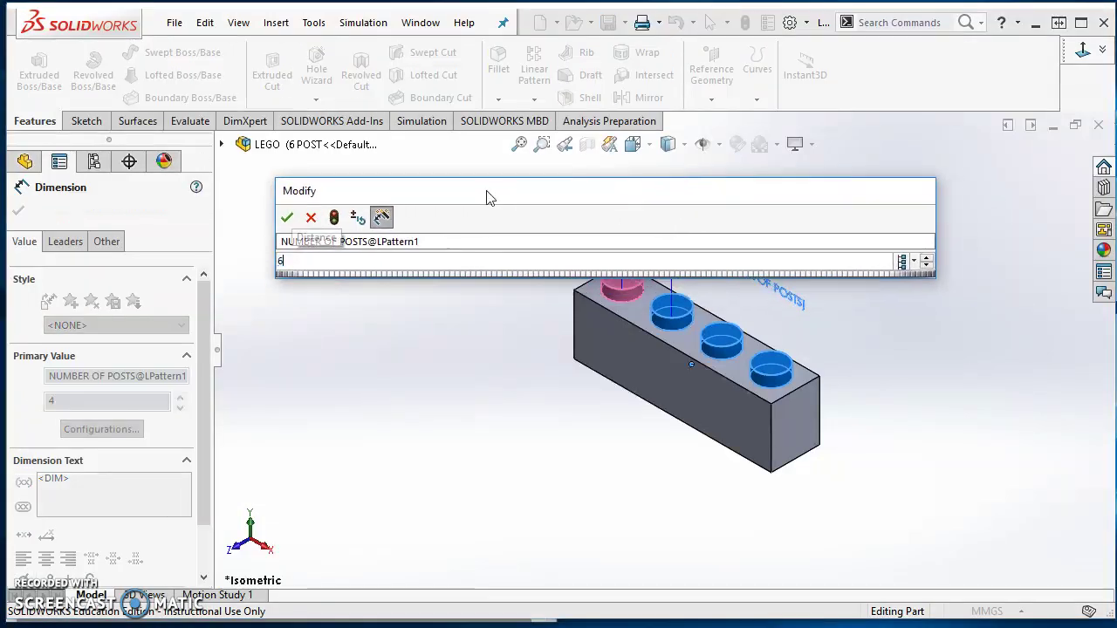
type("6")
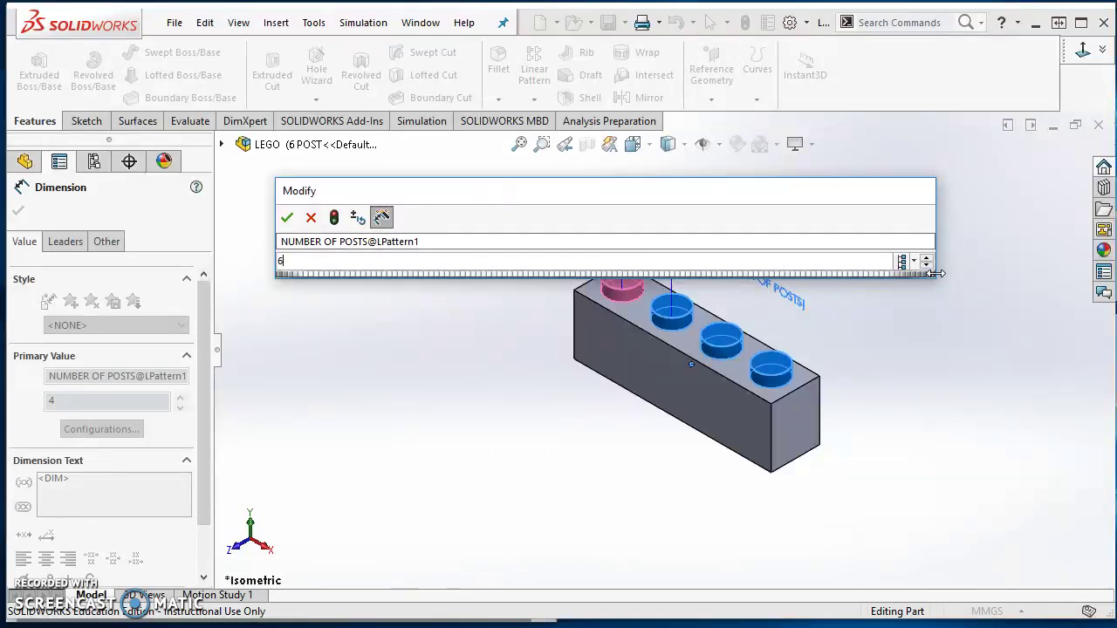
left_click_drag(935, 274, 454, 284)
left_click(435, 261)
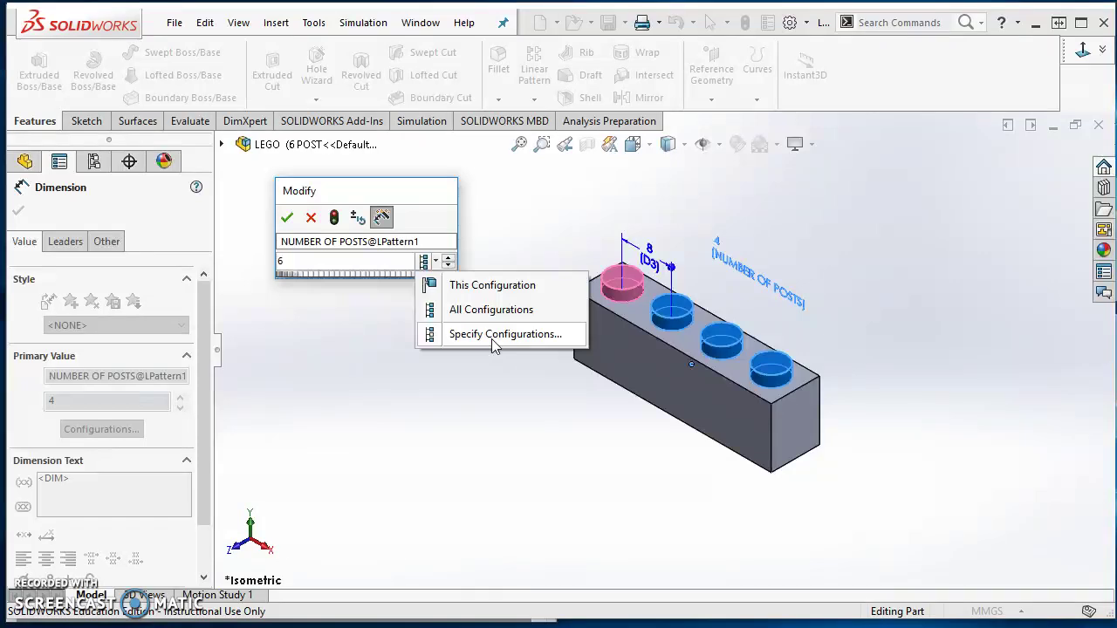
left_click(481, 288)
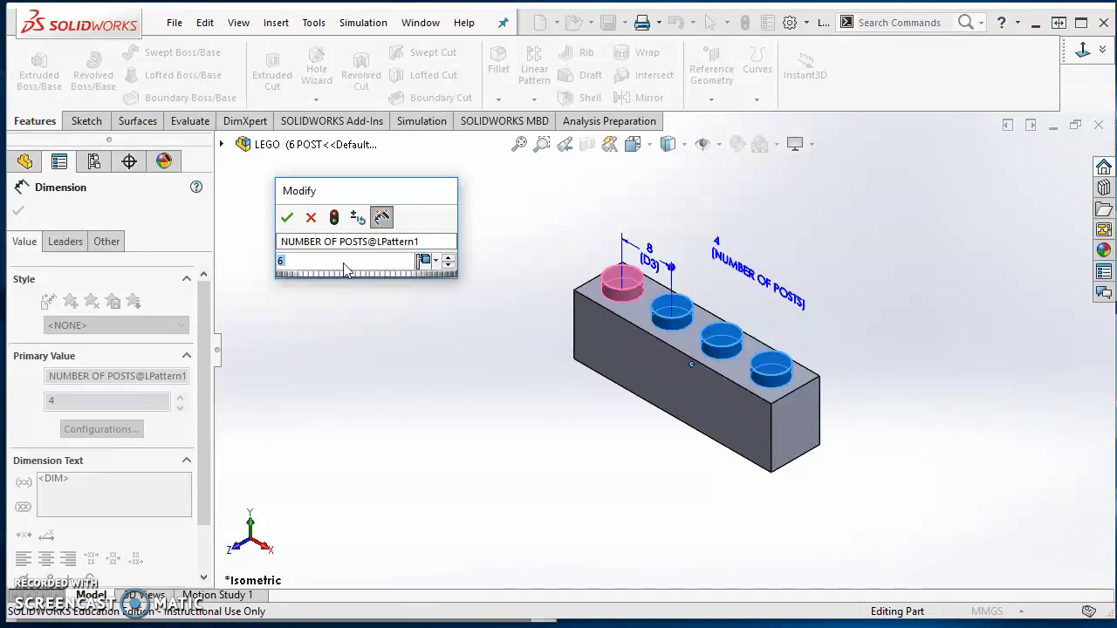
left_click(287, 217)
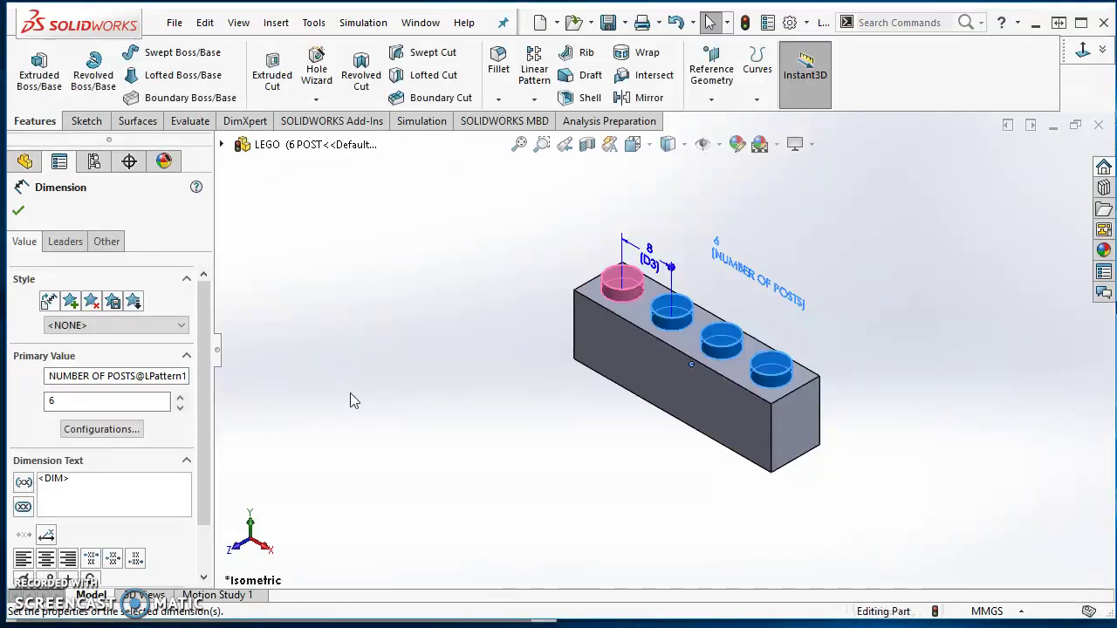
left_click(746, 23)
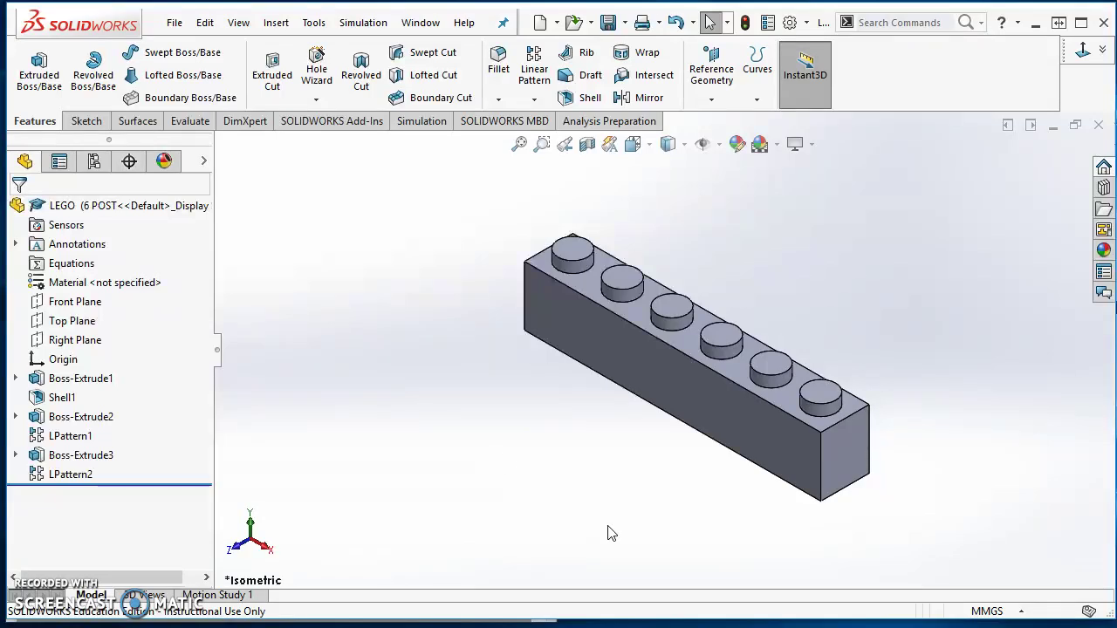
Inspect the inside posts from below, return to isometric view, and compare the 4 POST and 6 POST configurations by activating each
middle_click_drag(679, 504, 670, 318)
left_click(1102, 51)
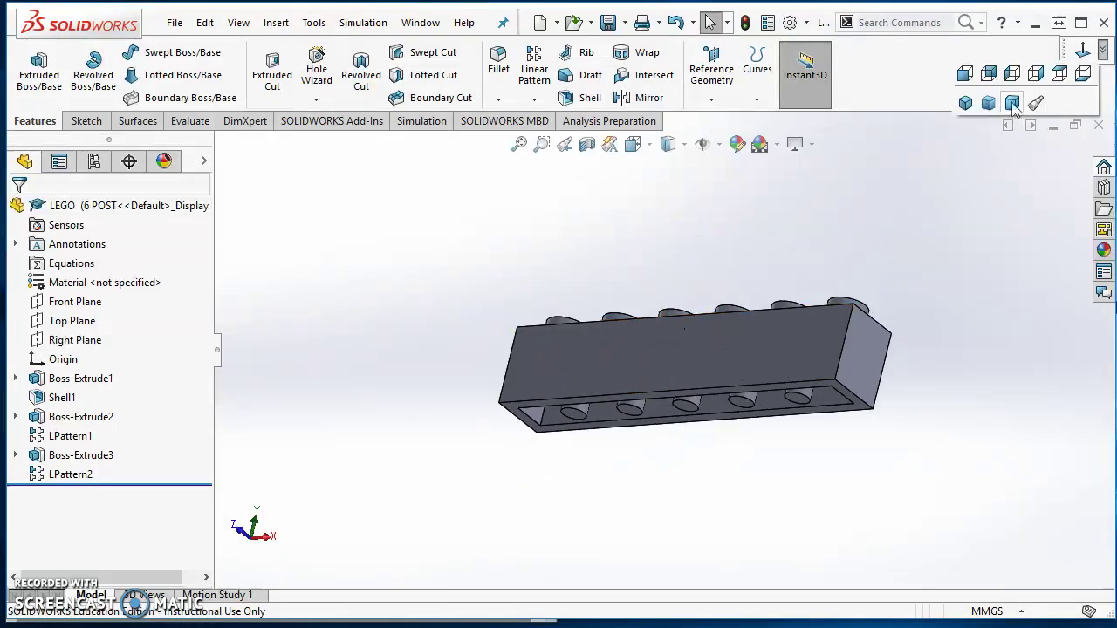
left_click(966, 103)
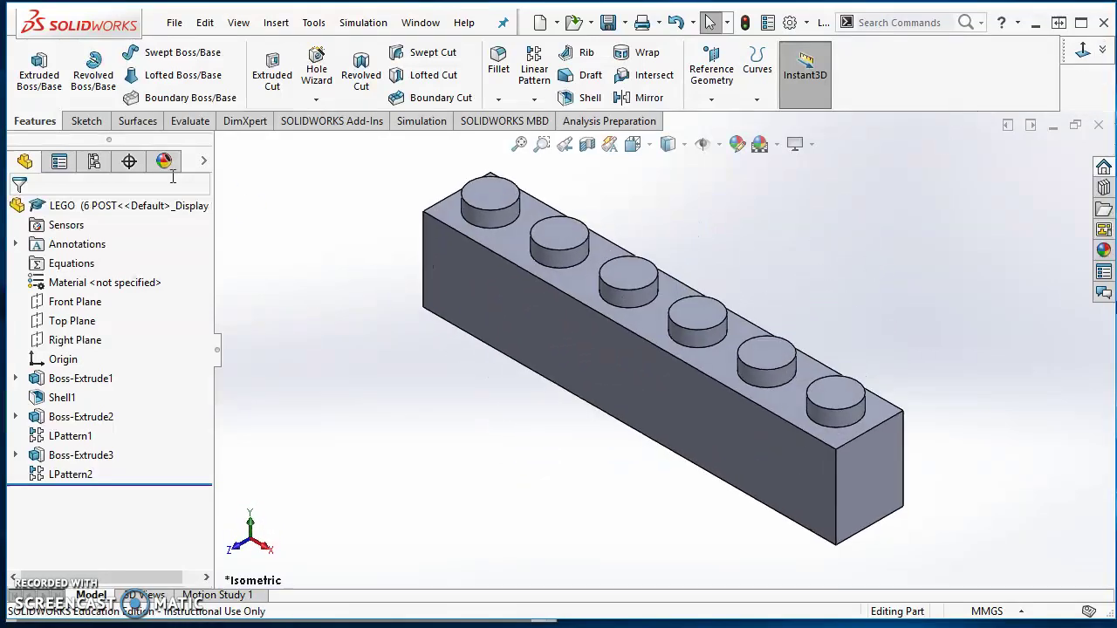
left_click(94, 164)
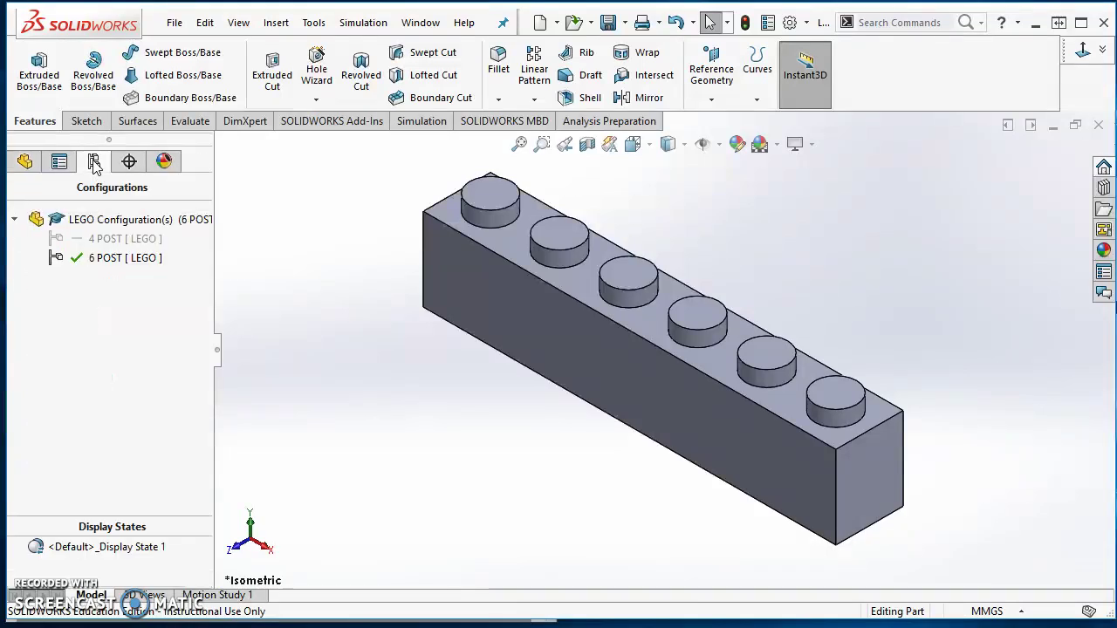
double_click(115, 241)
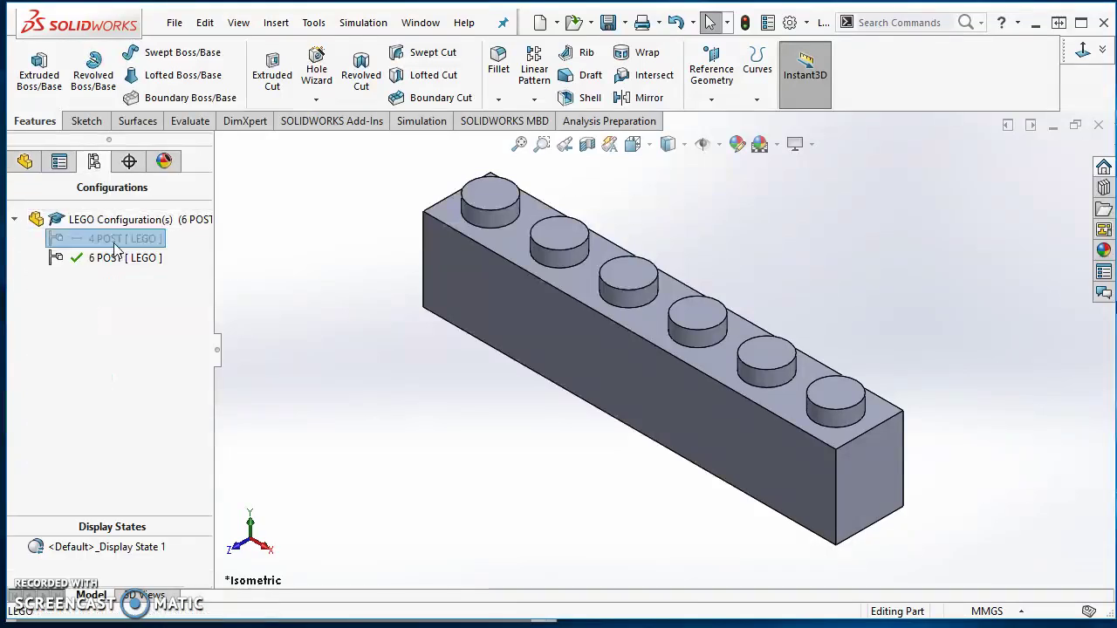
double_click(122, 264)
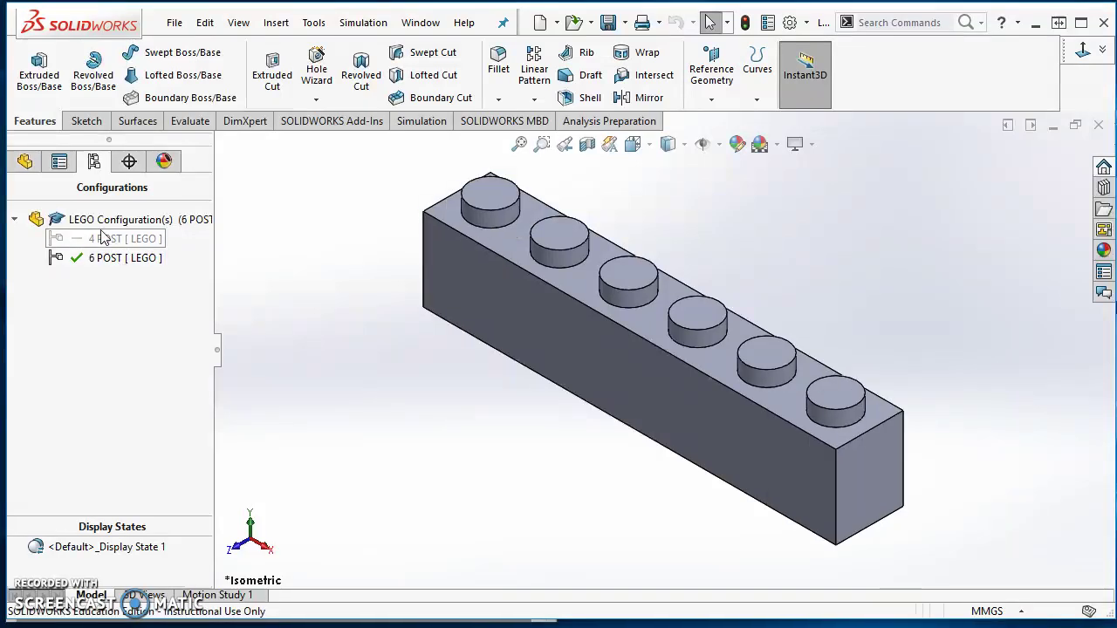
Activate the 4 POST configuration and add a new configuration named 8 POST to the LEGO part
double_click(108, 244)
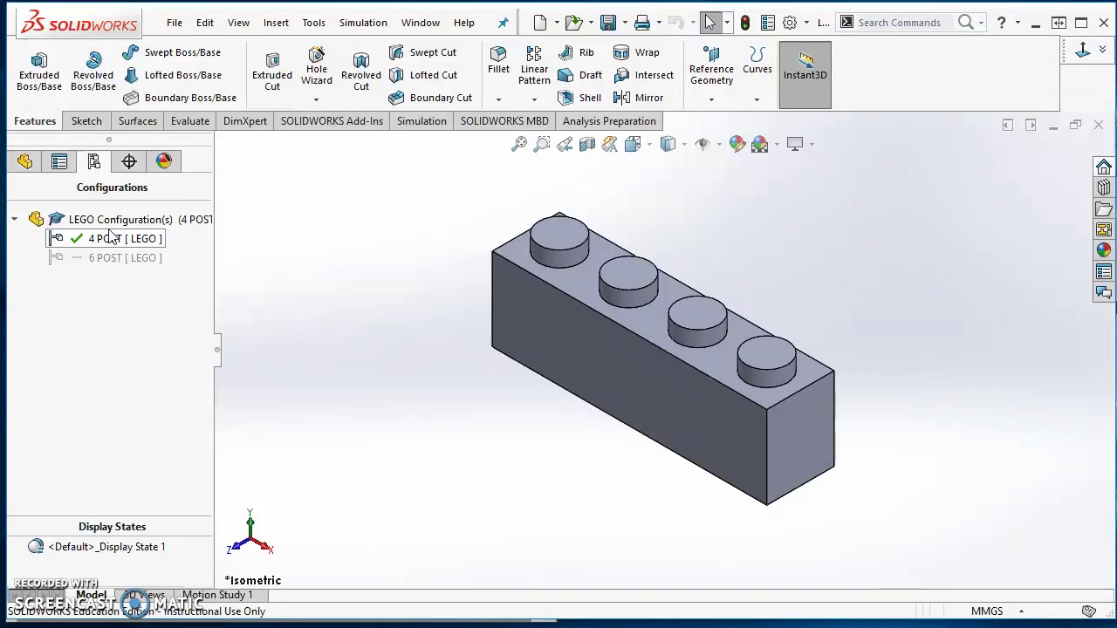
left_click(109, 224)
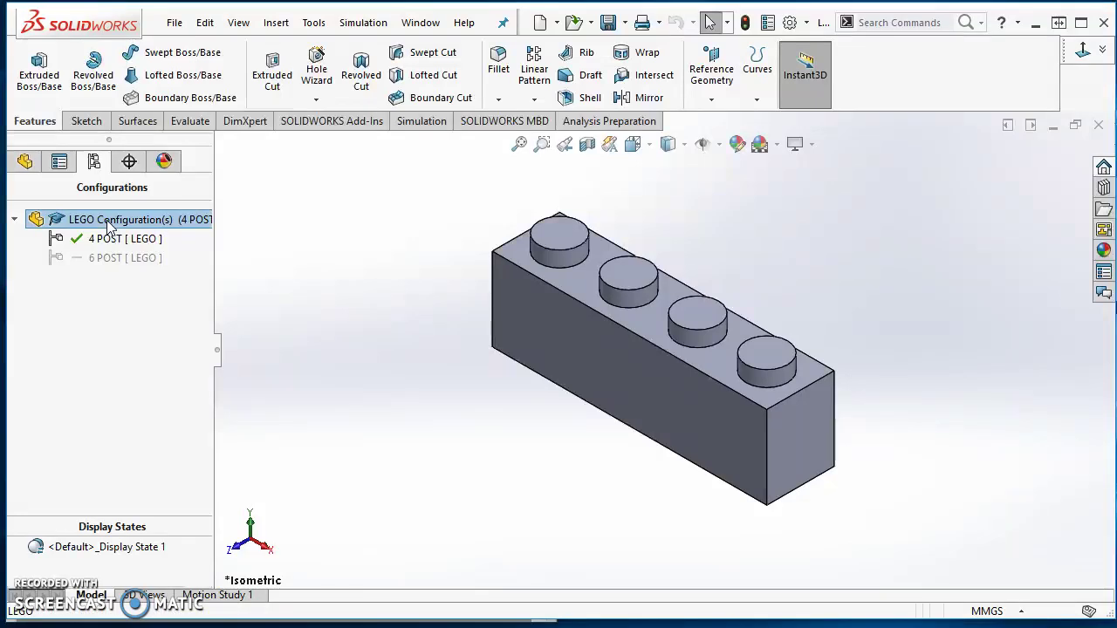
right_click(109, 225)
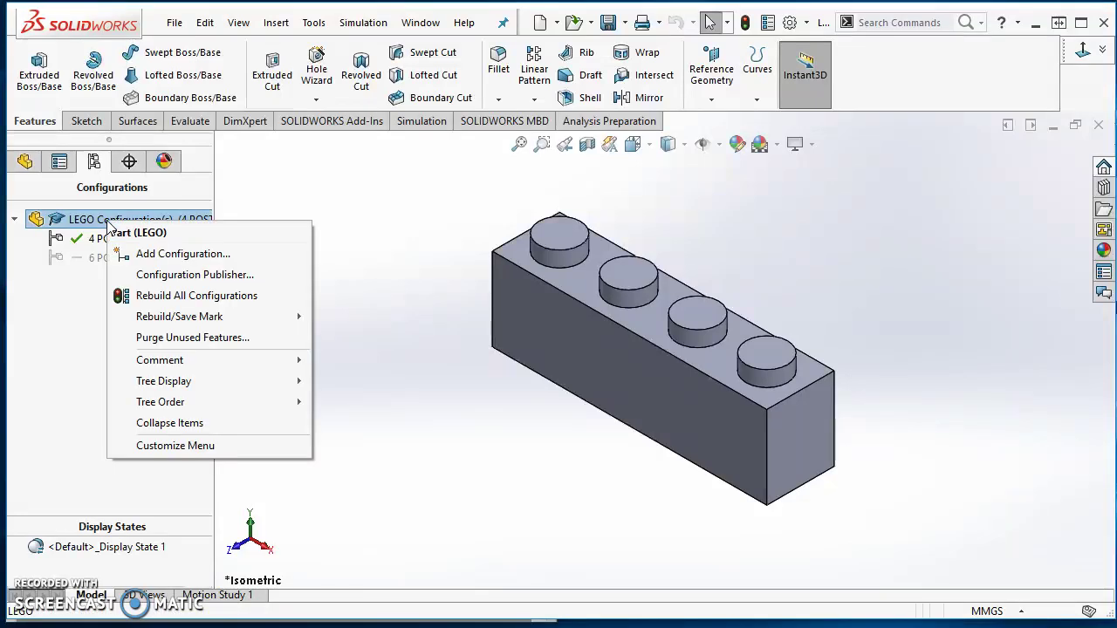
left_click(184, 253)
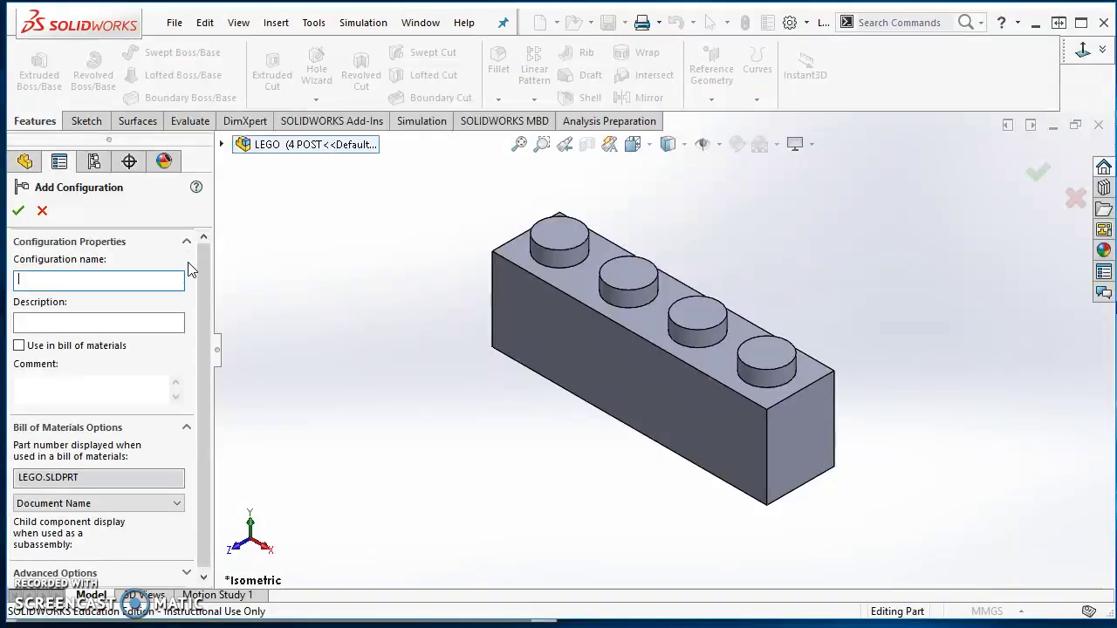
type("8 POST")
left_click(18, 211)
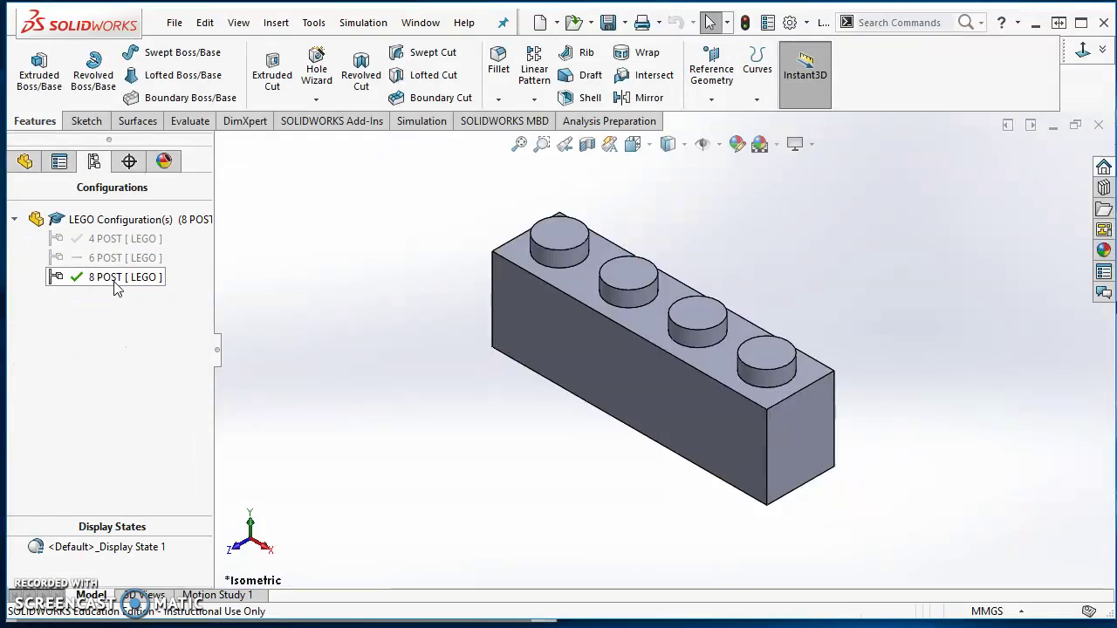
Set the number of instances in LPattern1 to 8 for this configuration only
left_click(26, 168)
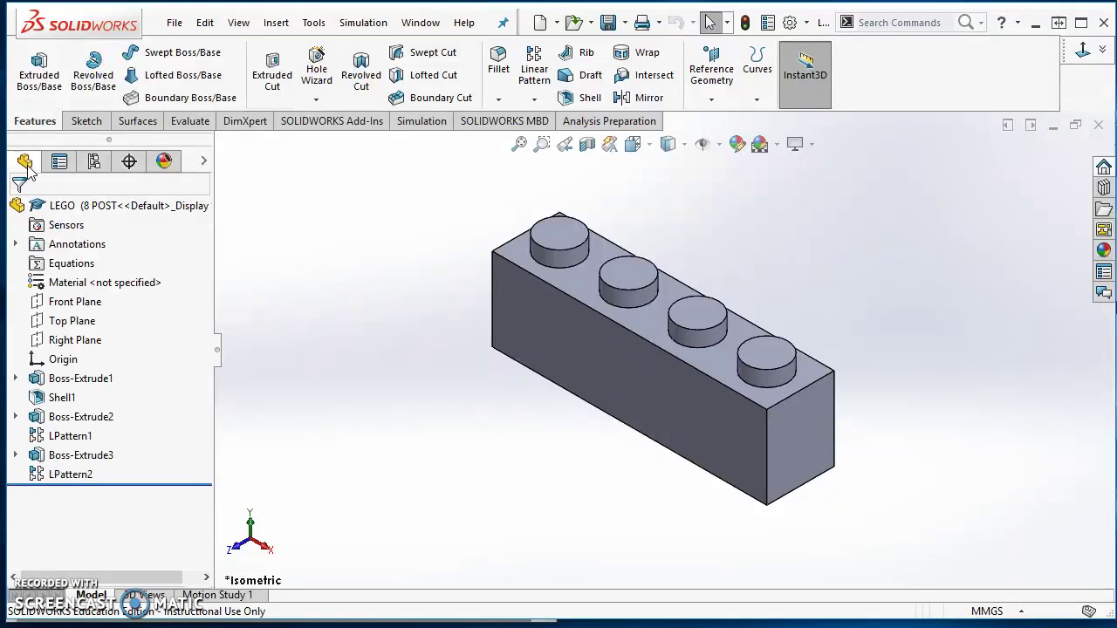
left_click(66, 442)
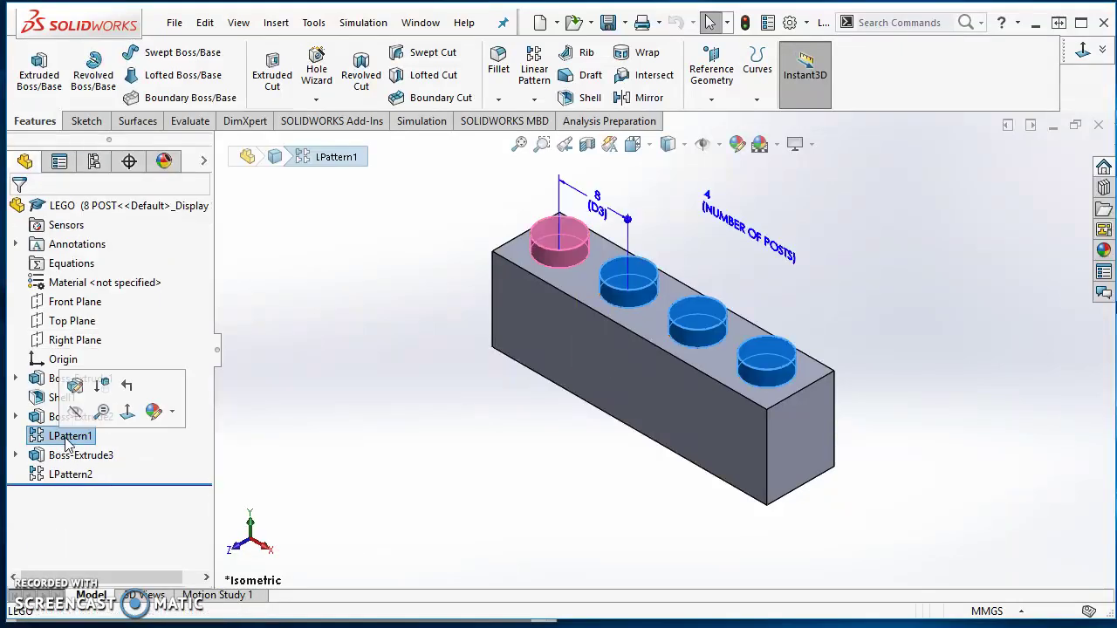
left_click(75, 385)
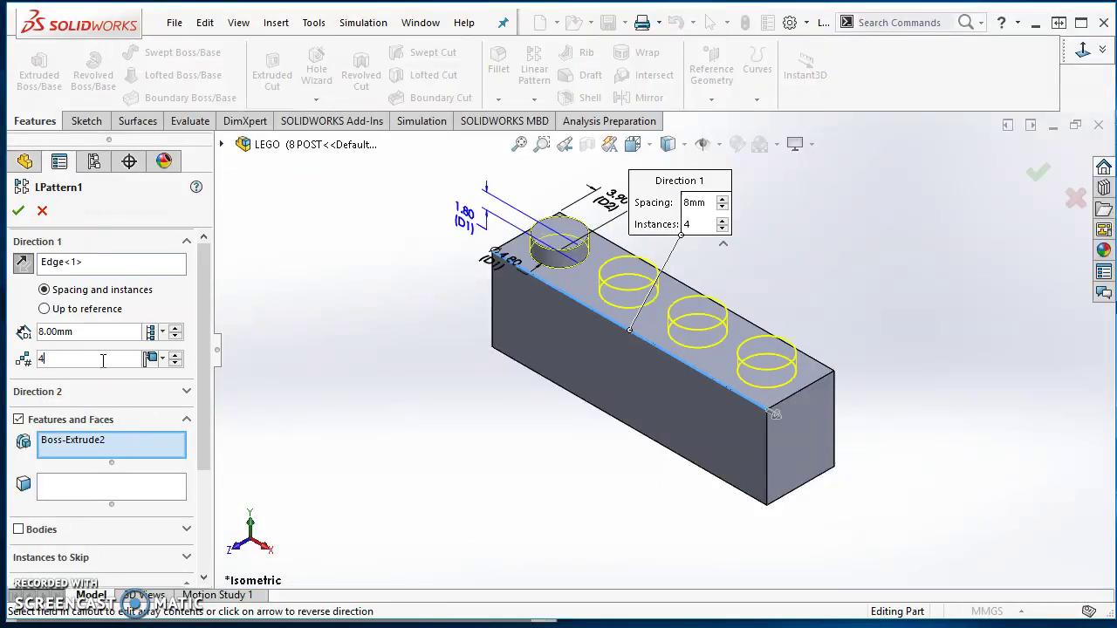
type("8")
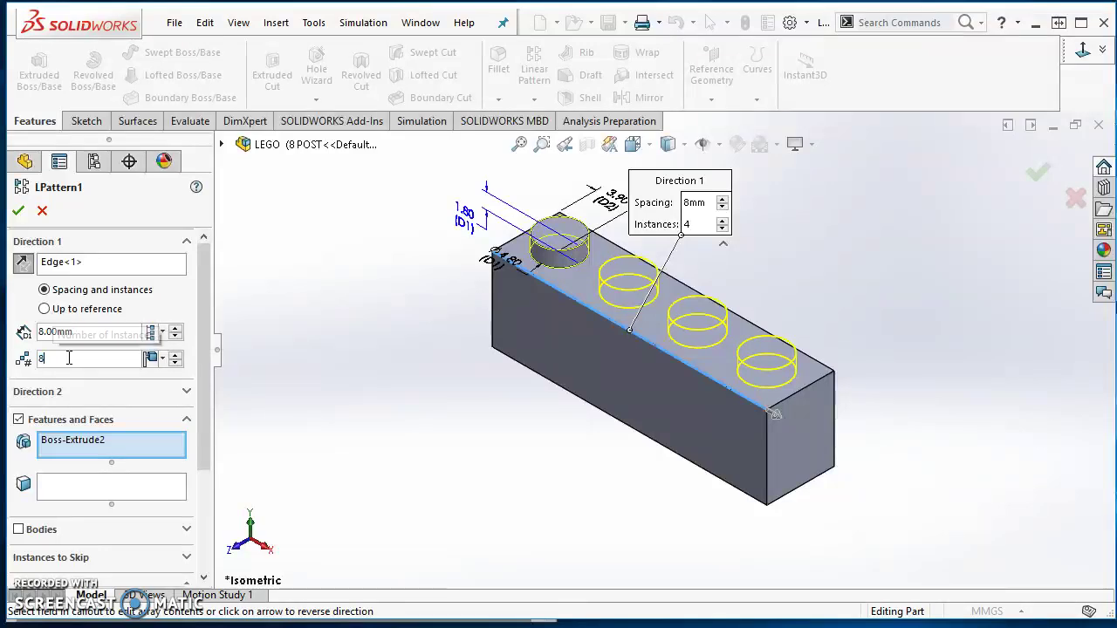
left_click(151, 358)
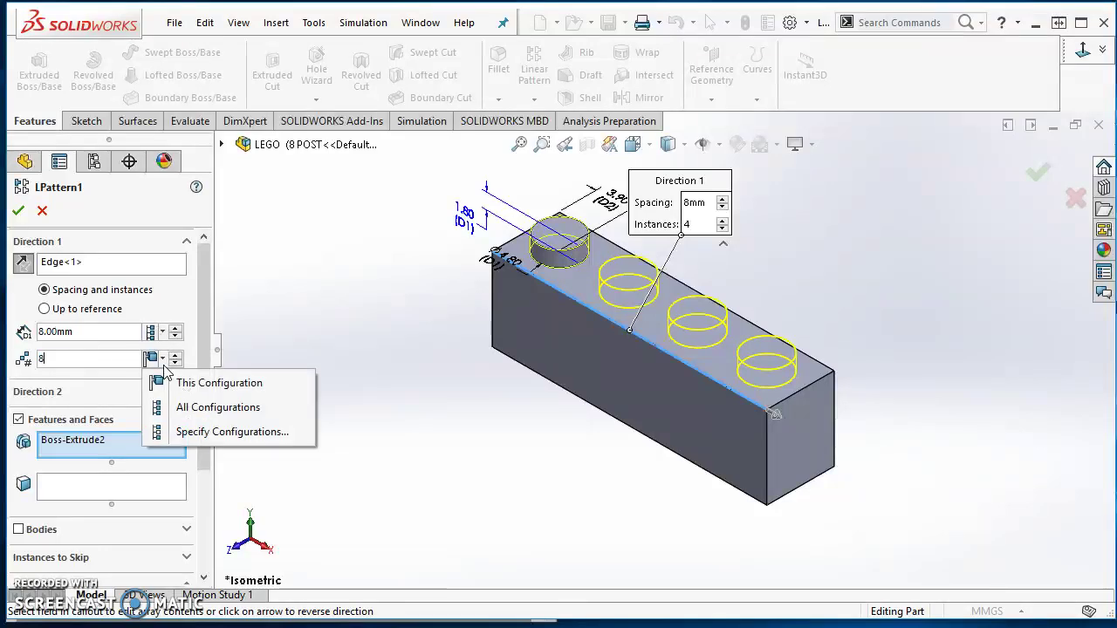
left_click(205, 384)
left_click(16, 210)
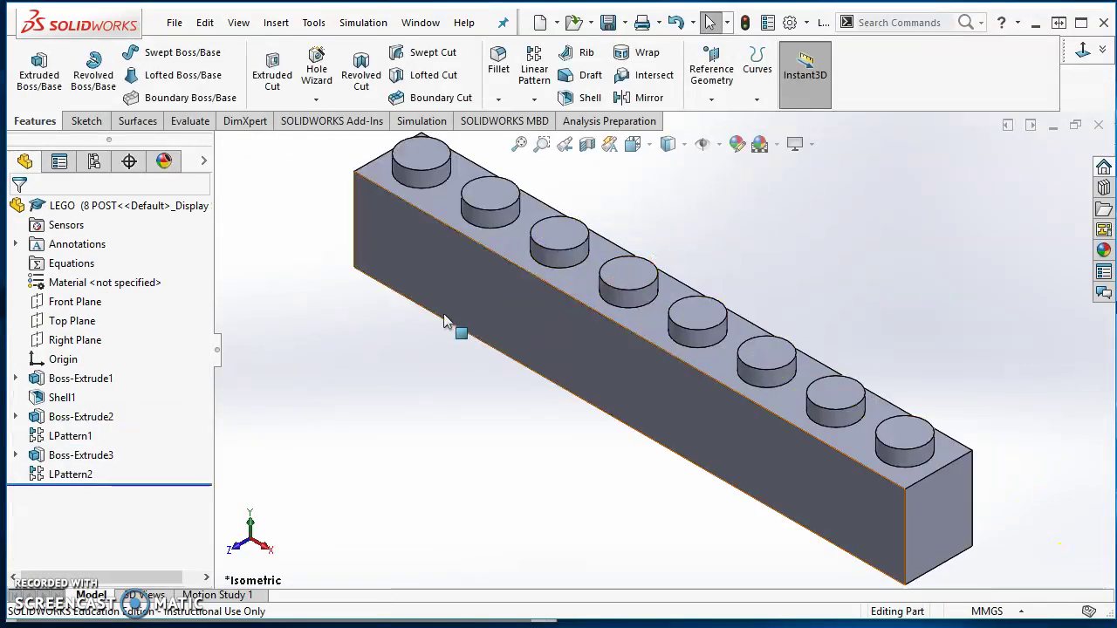
Compare the brick's configurations by activating 6 POST, 4 POST and 8 POST in turn
left_click(95, 162)
double_click(108, 257)
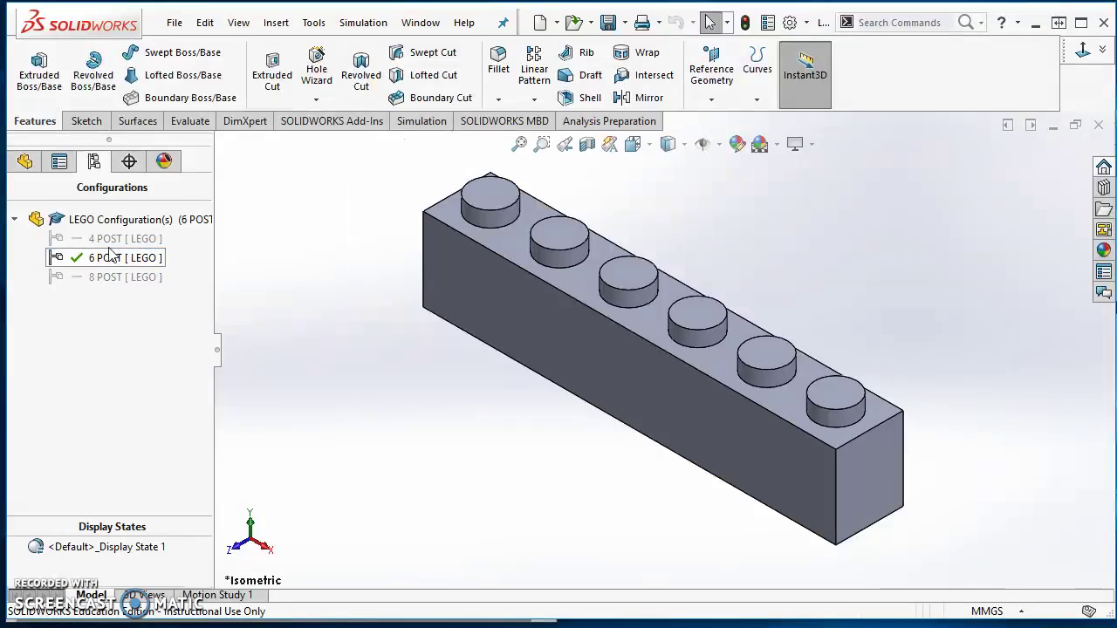
double_click(110, 239)
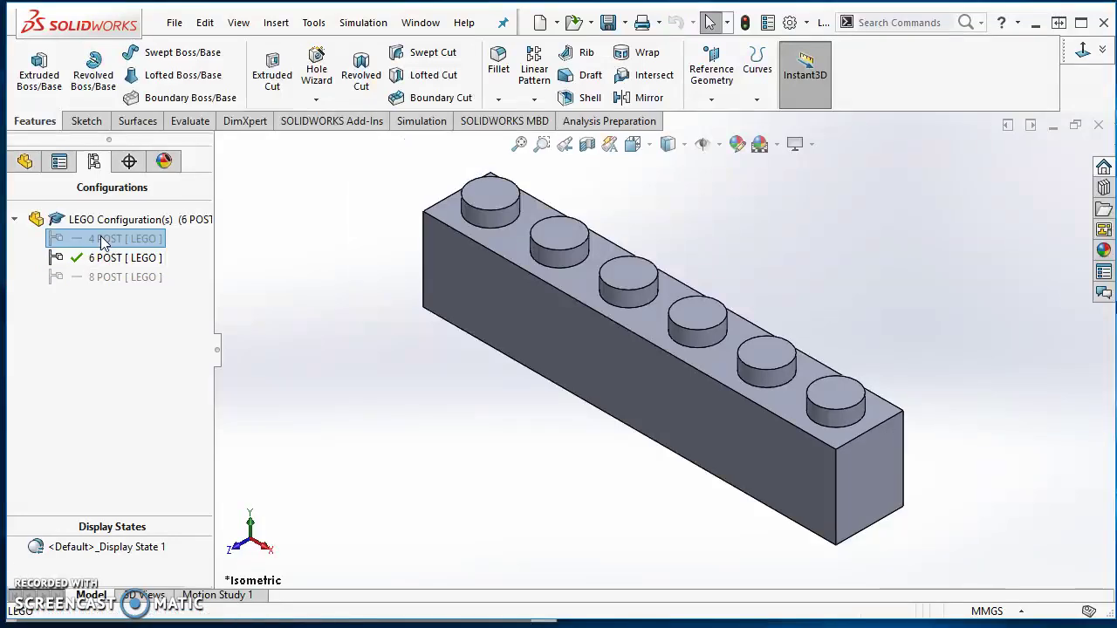
double_click(120, 277)
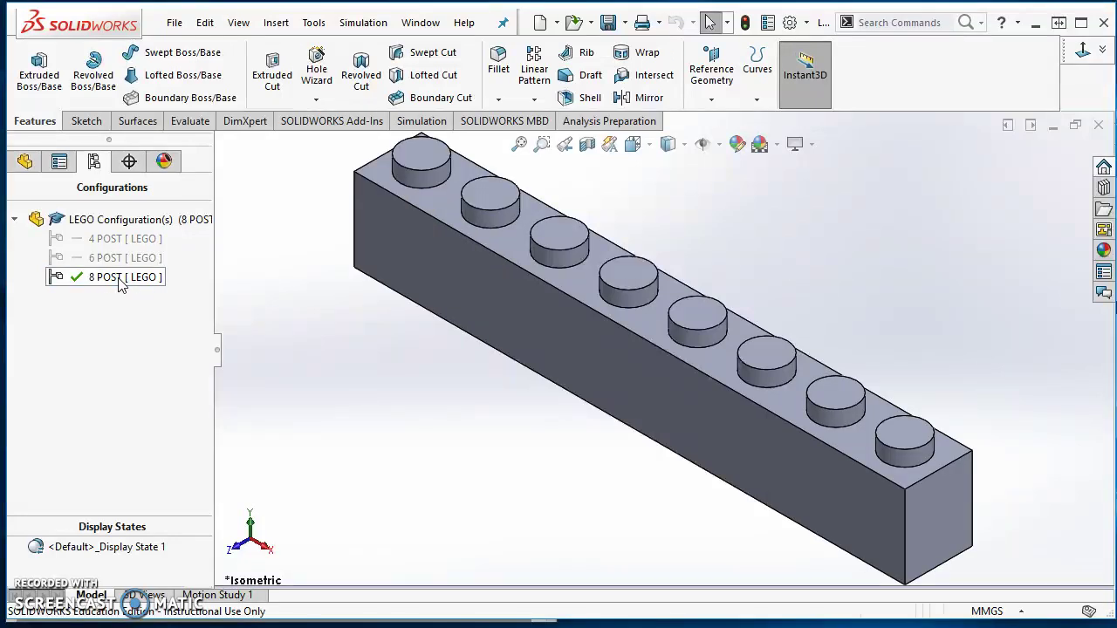
Suppress the inside-post pattern LPattern2 in the 8 POST configuration only, using Configure Feature
left_click(24, 161)
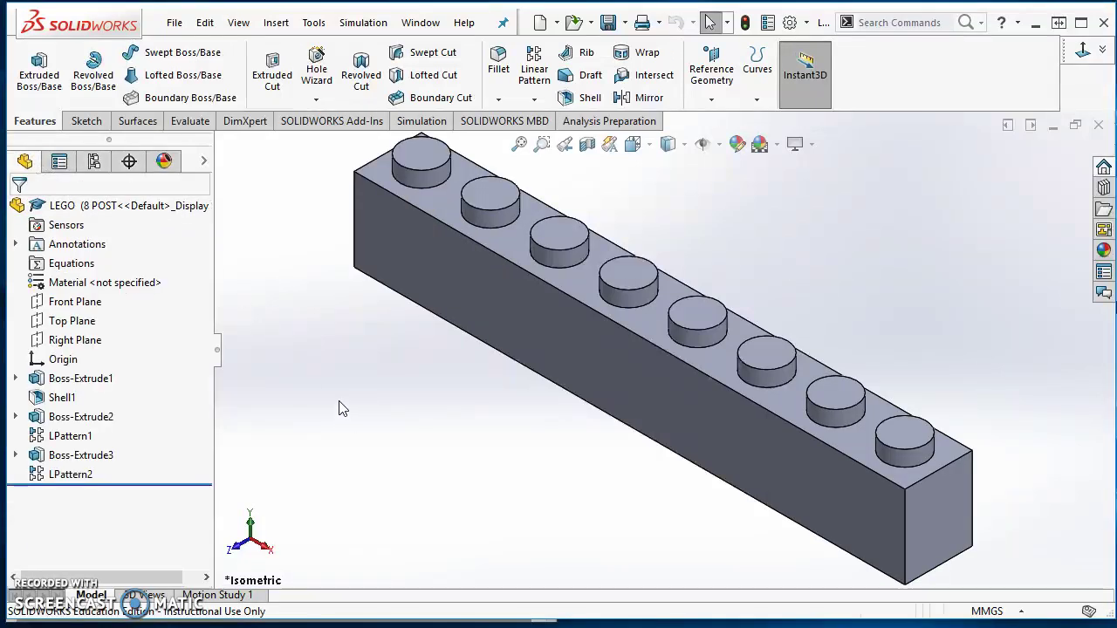
left_click(1103, 50)
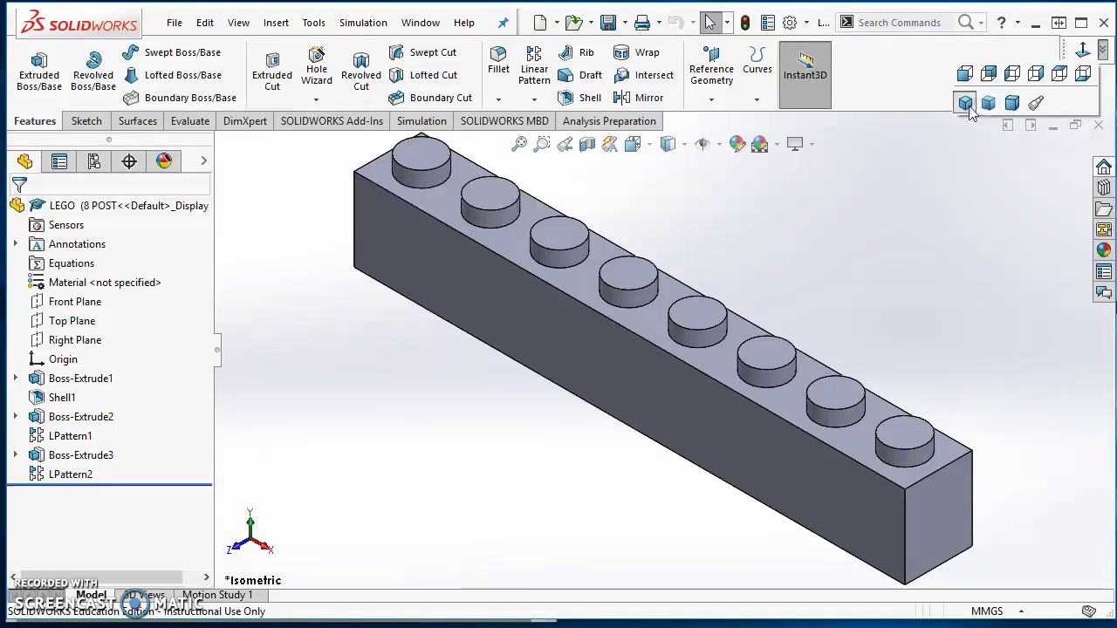
left_click(967, 104)
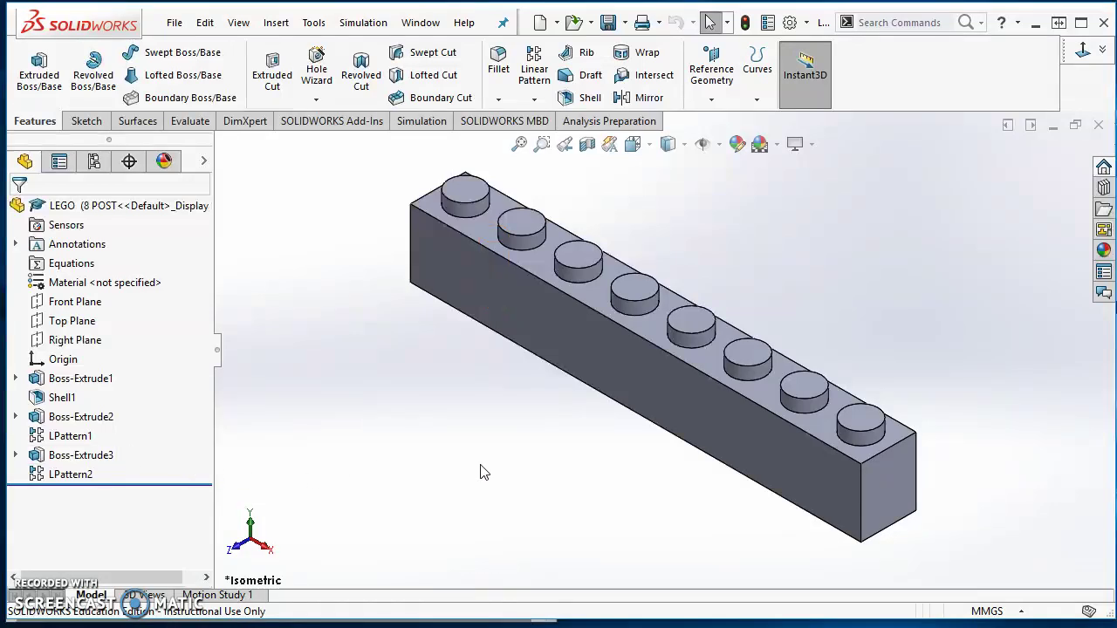
middle_click_drag(572, 477, 638, 232)
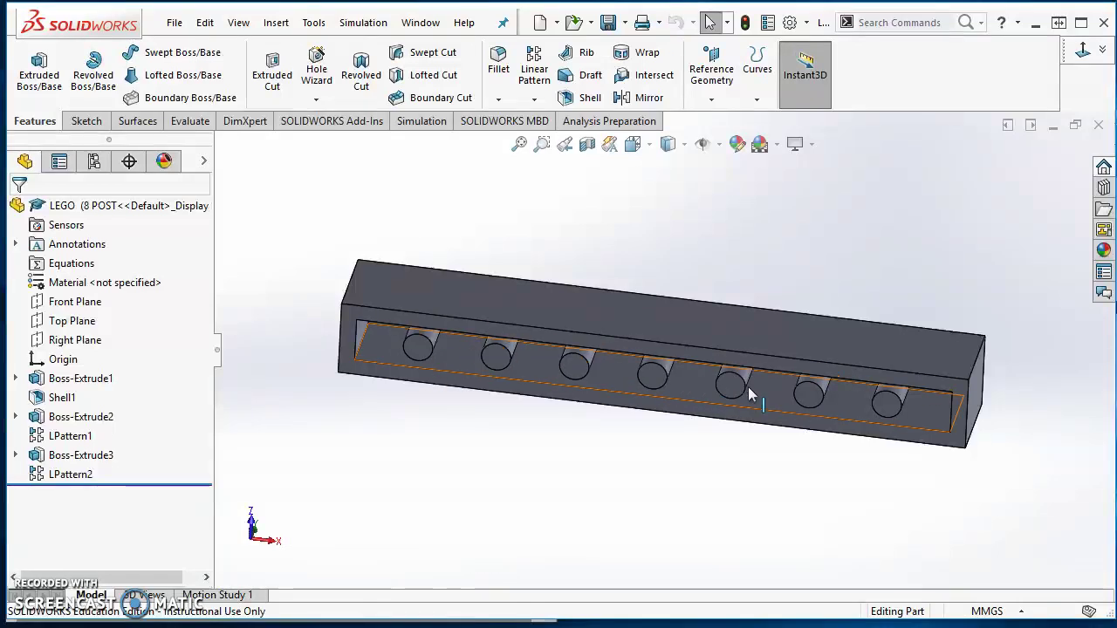
middle_click_drag(428, 445, 400, 483)
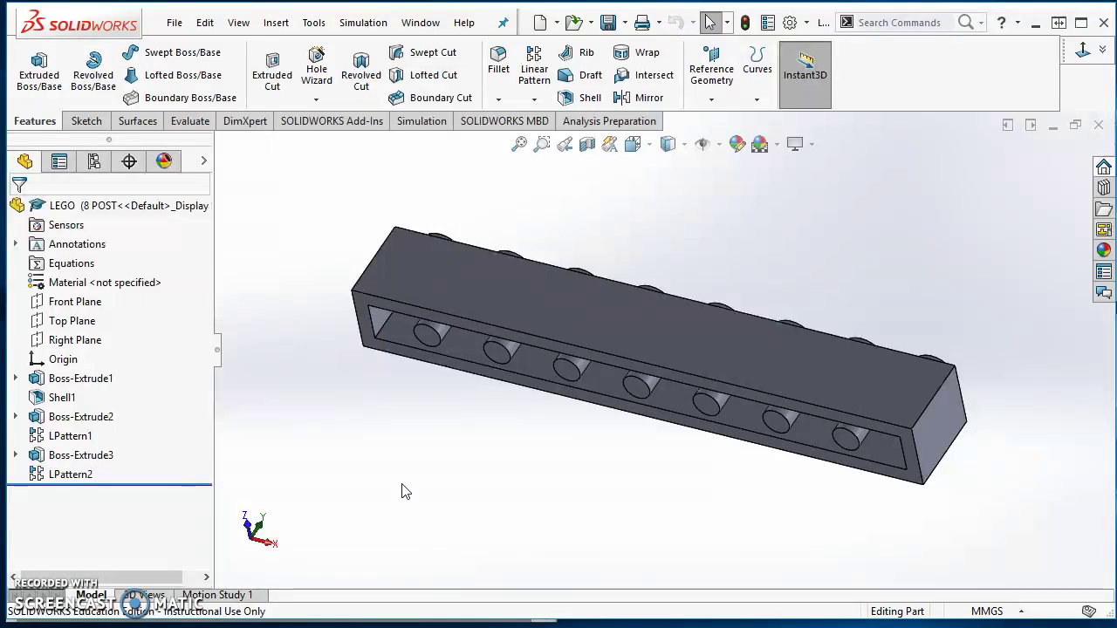
left_click(69, 481)
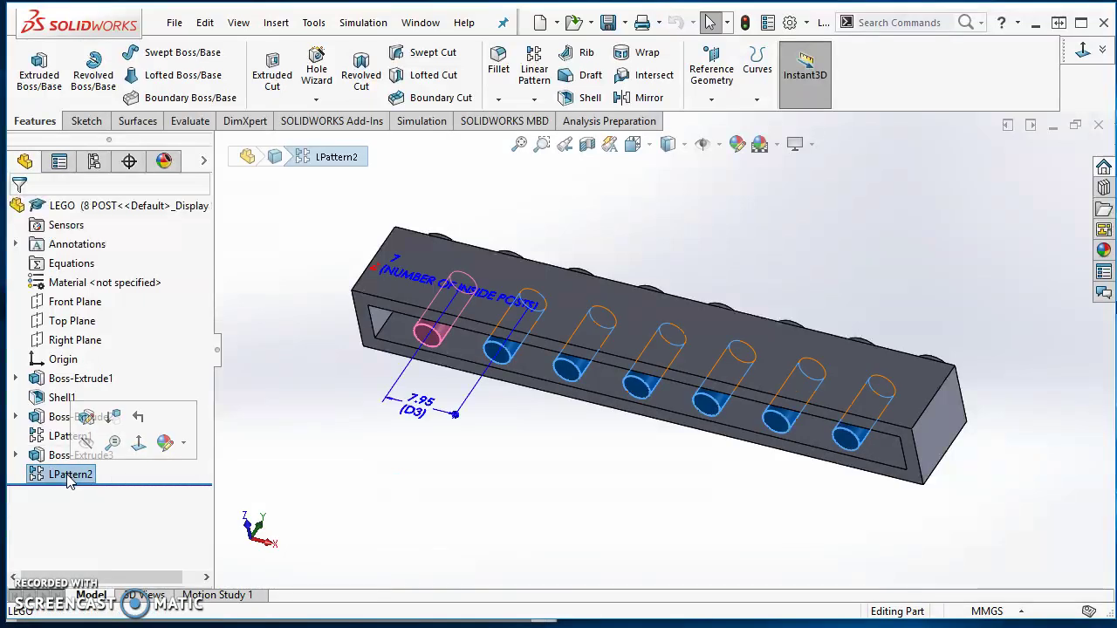
right_click(57, 475)
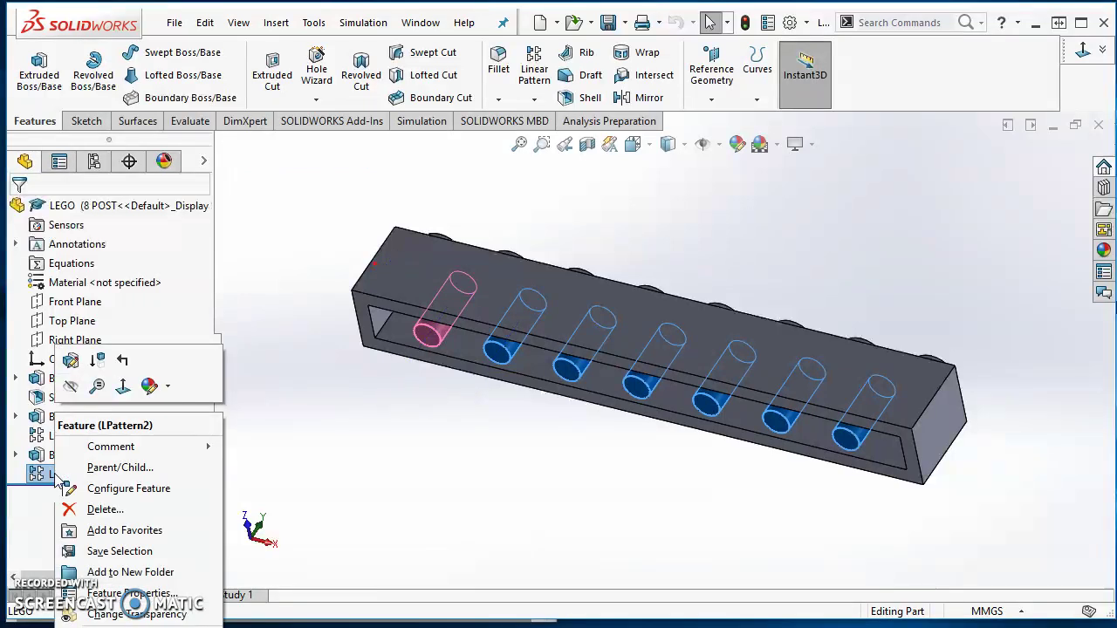
left_click(122, 490)
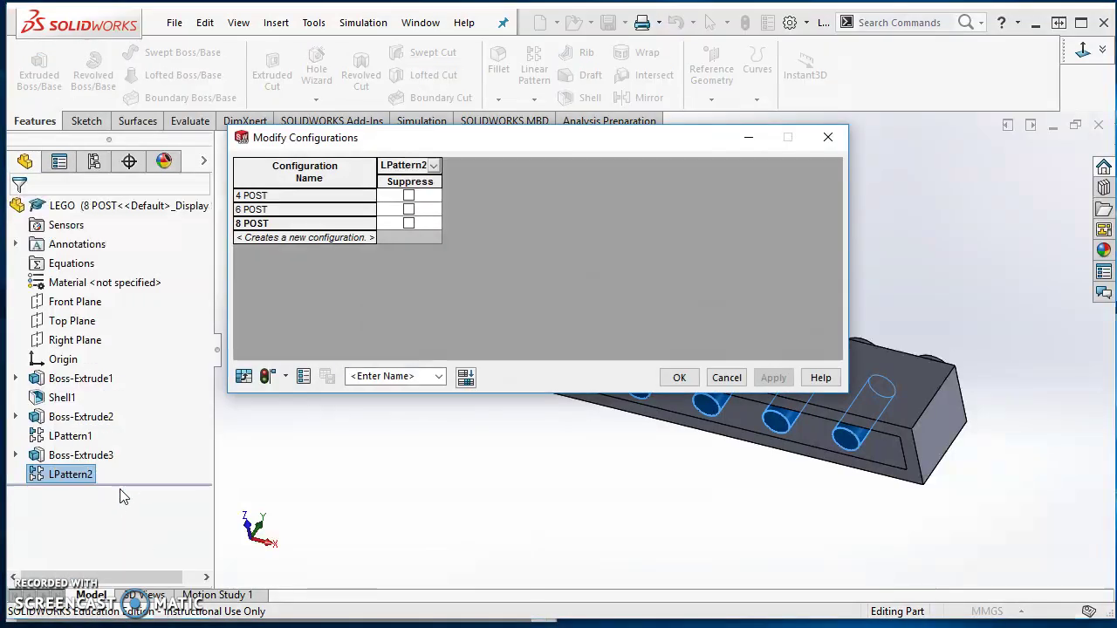
left_click(409, 224)
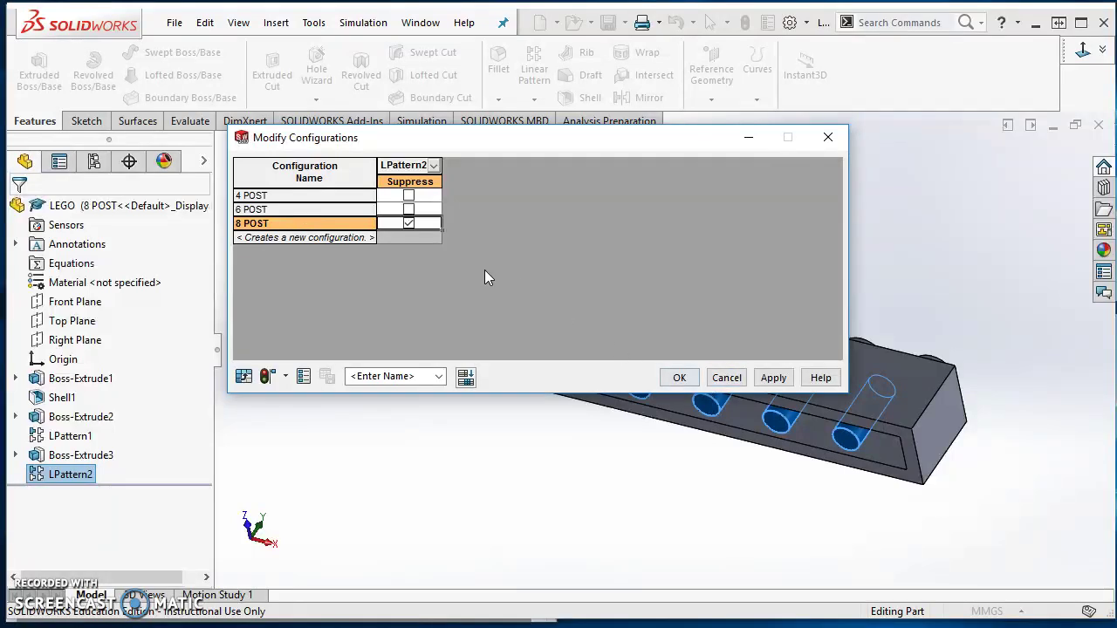
left_click(679, 377)
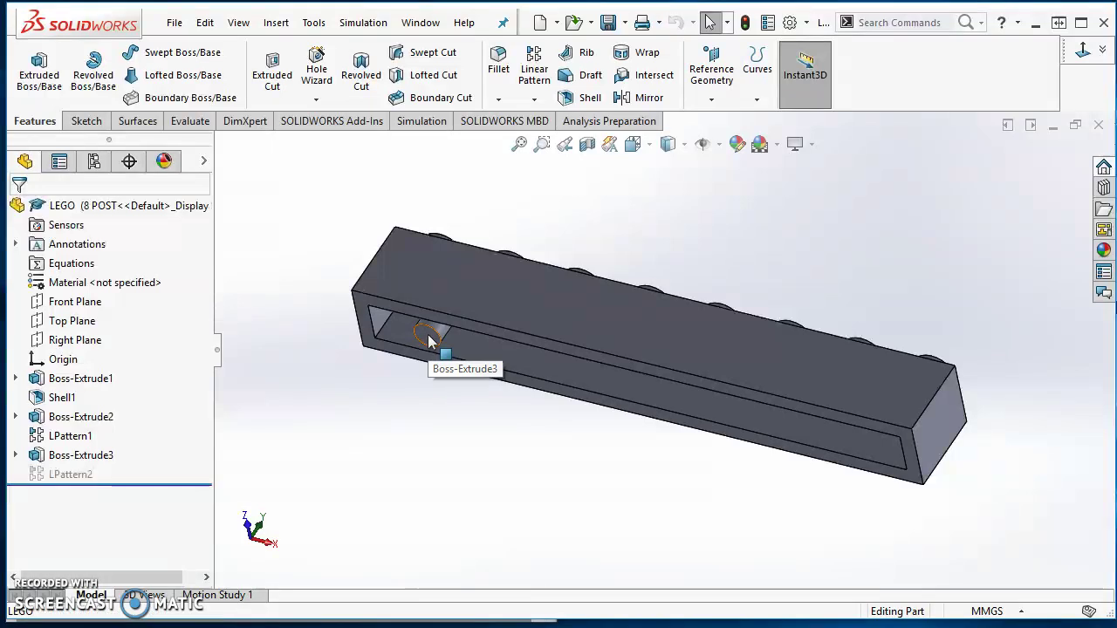
Suppress the remaining inside post, Boss-Extrude3, in the 8 POST configuration only, using Configure Feature
left_click(427, 338)
right_click(427, 339)
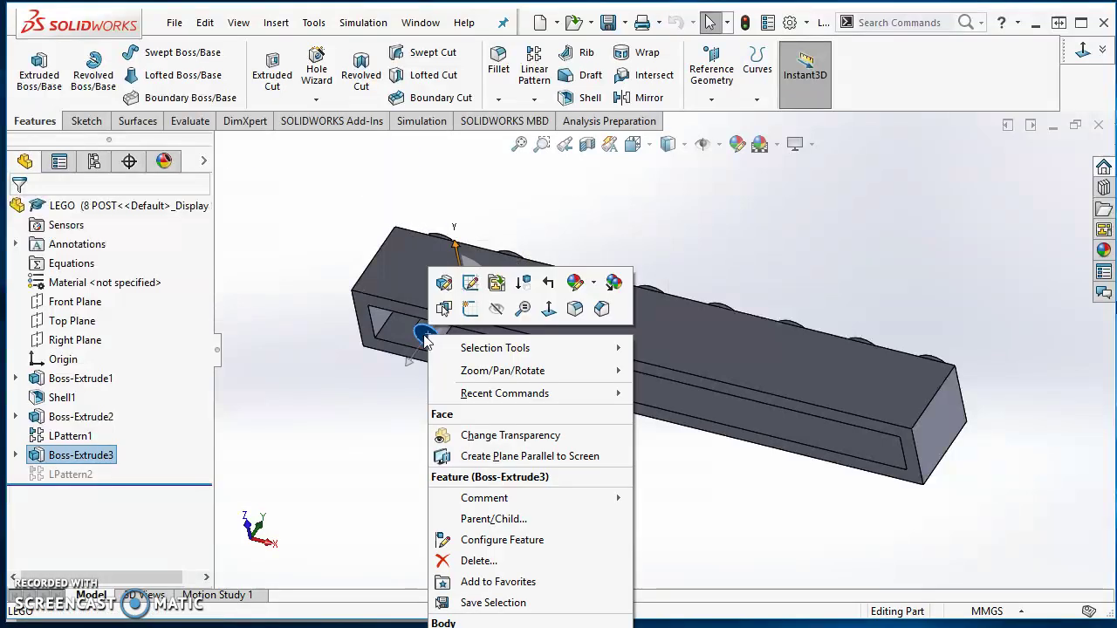
left_click(366, 397)
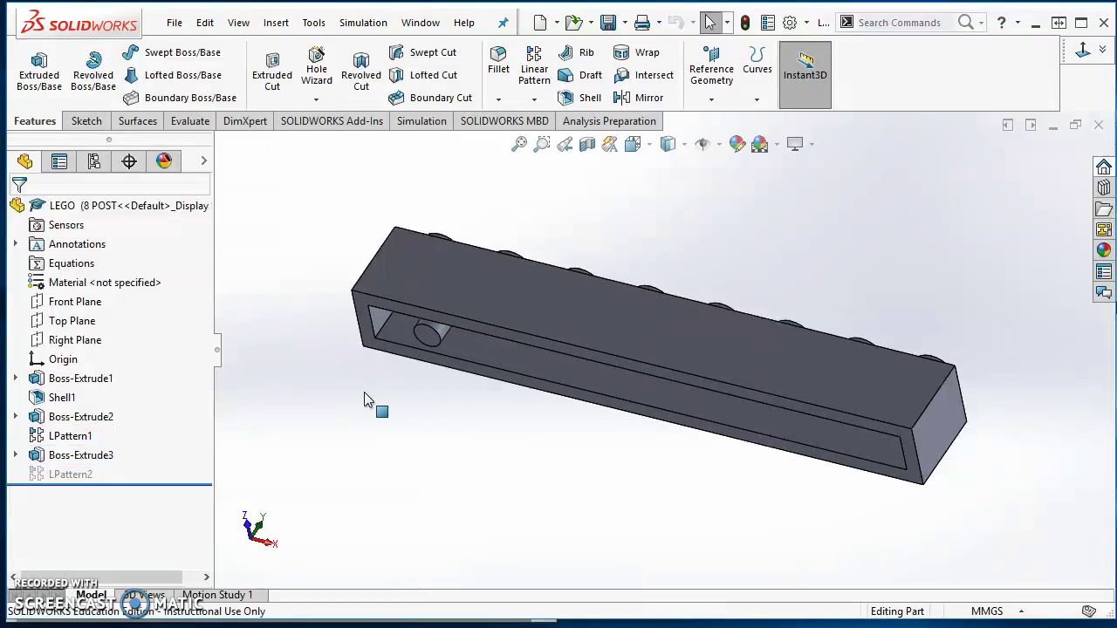
left_click(428, 340)
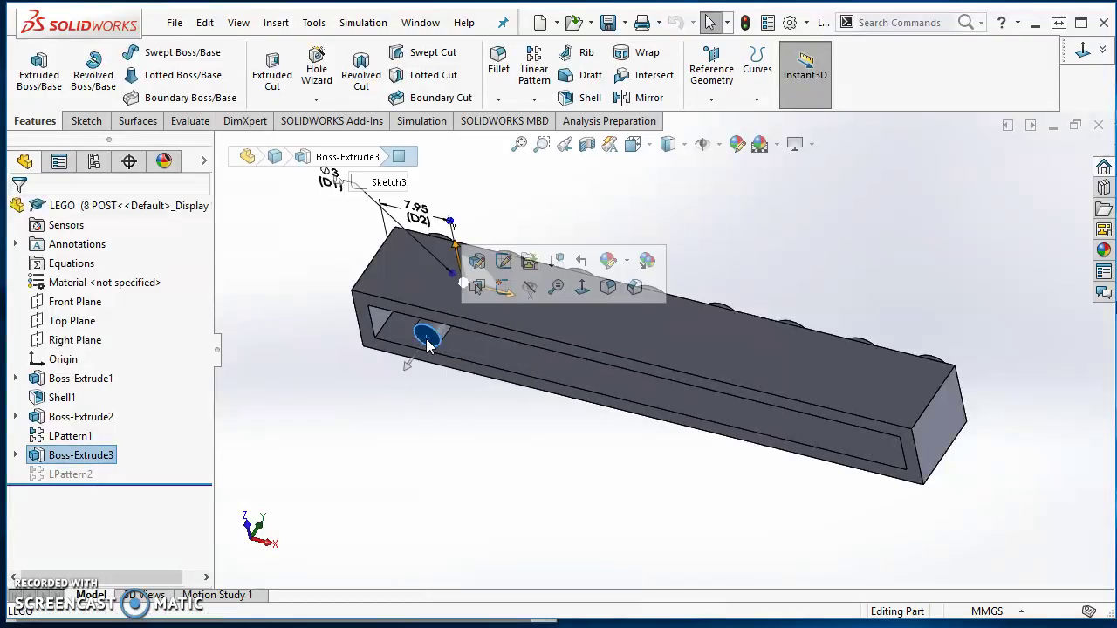
right_click(427, 345)
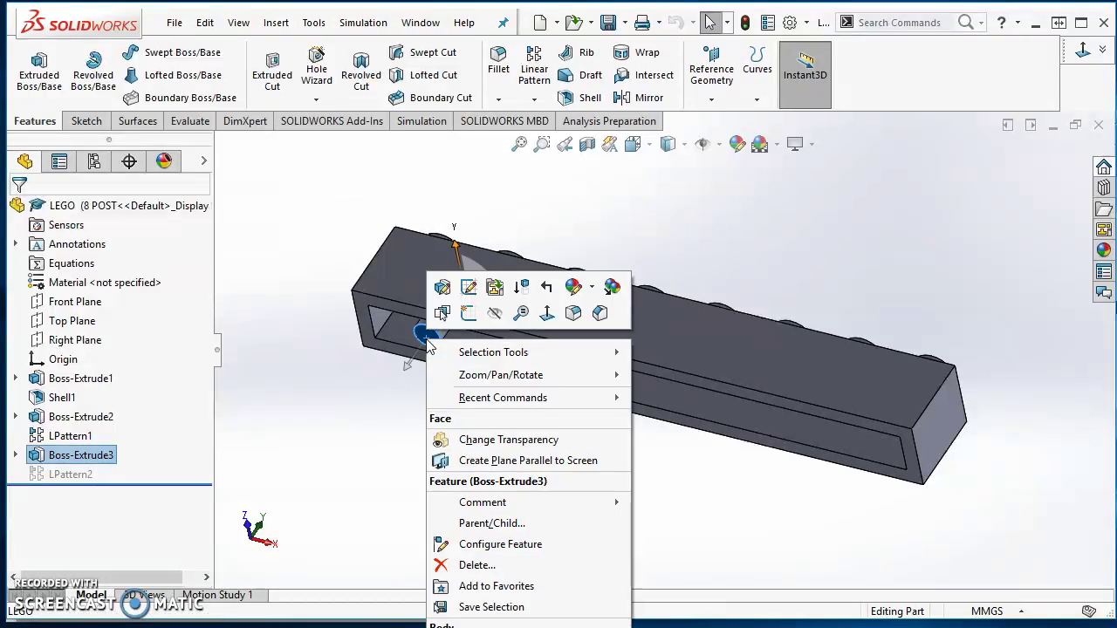
left_click(504, 547)
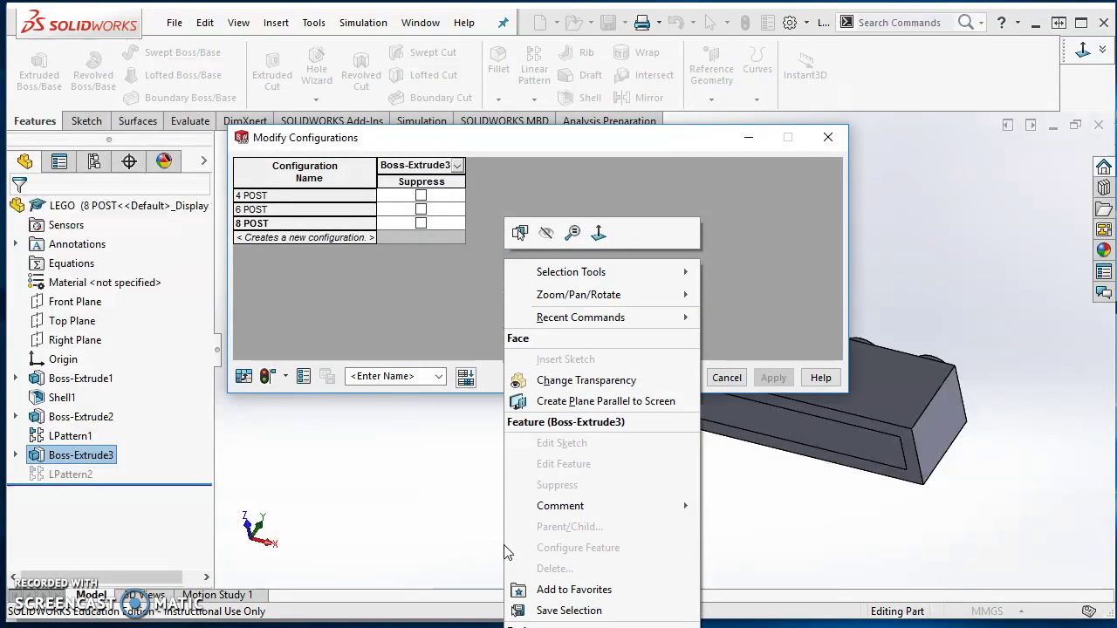
left_click(421, 223)
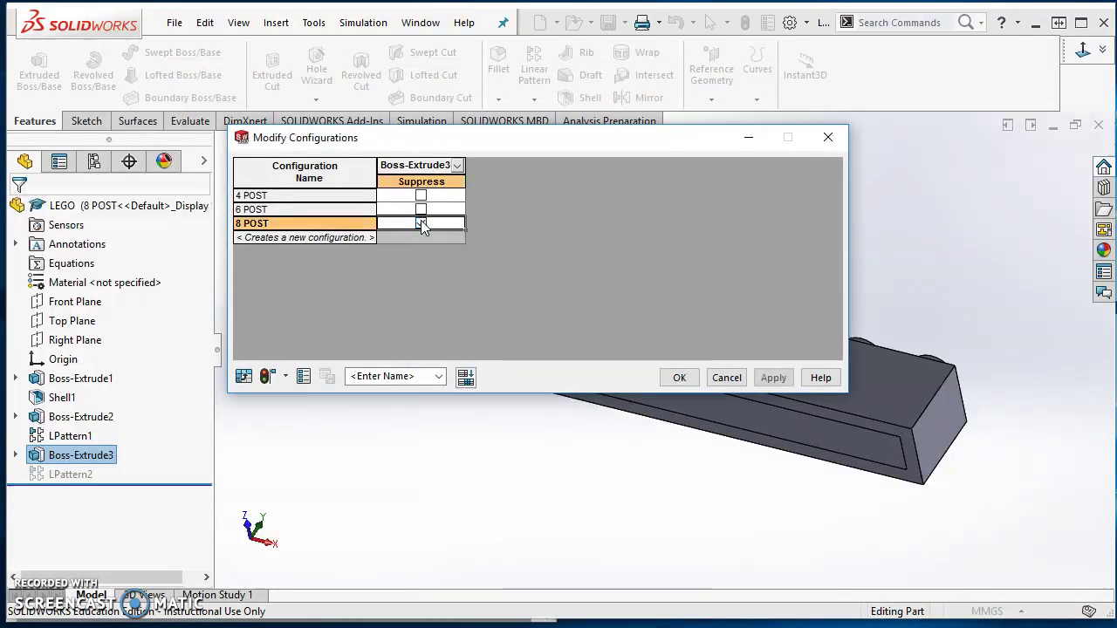
left_click(682, 384)
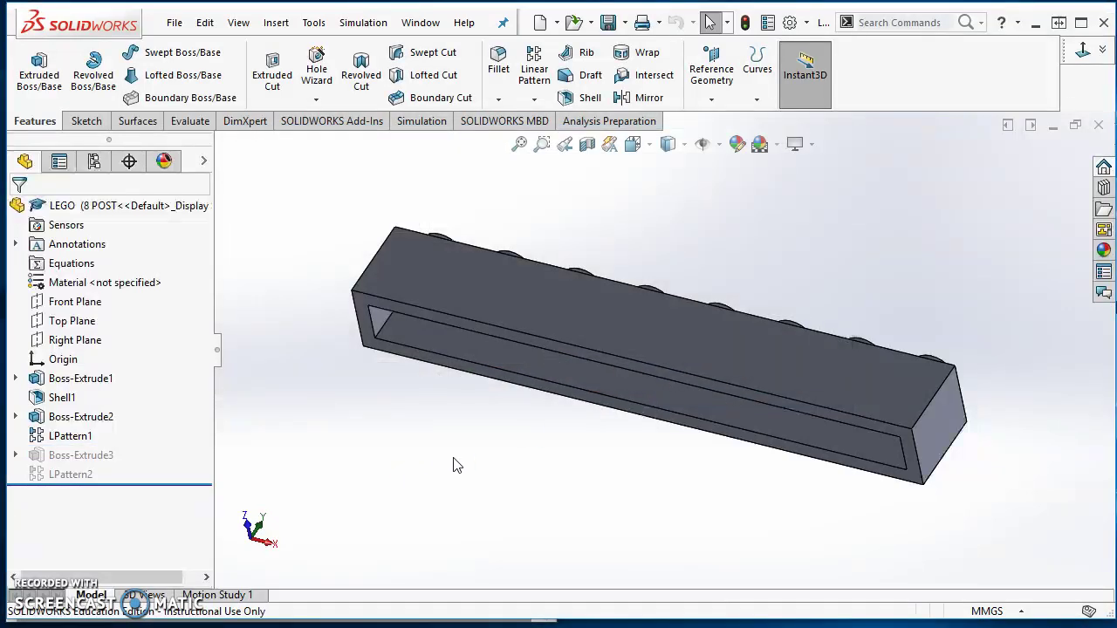
Check the inside posts by activating 4 POST, 6 POST and 8 POST in turn, finishing with 4 POST in isometric view
middle_click_drag(453, 465, 488, 543)
middle_click_drag(505, 492, 494, 525)
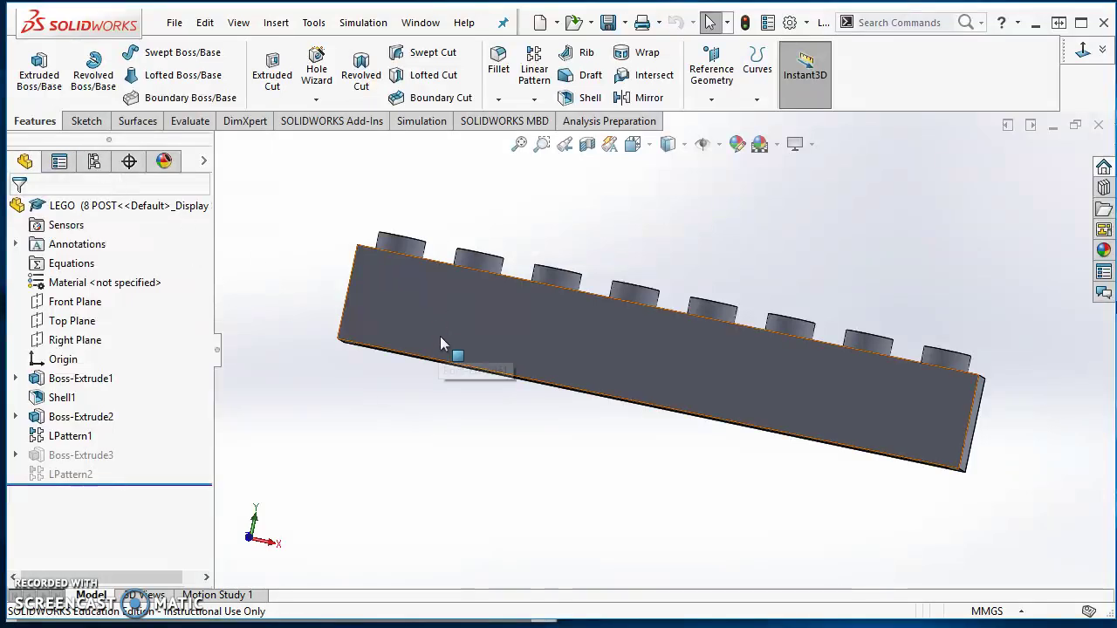
left_click(94, 161)
double_click(107, 239)
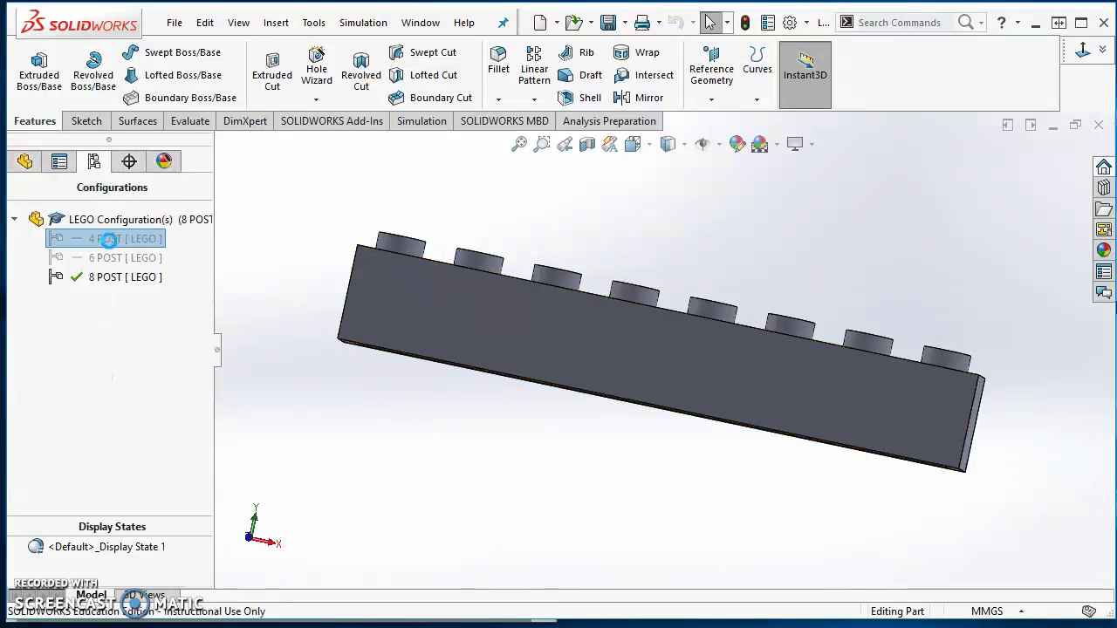
double_click(125, 257)
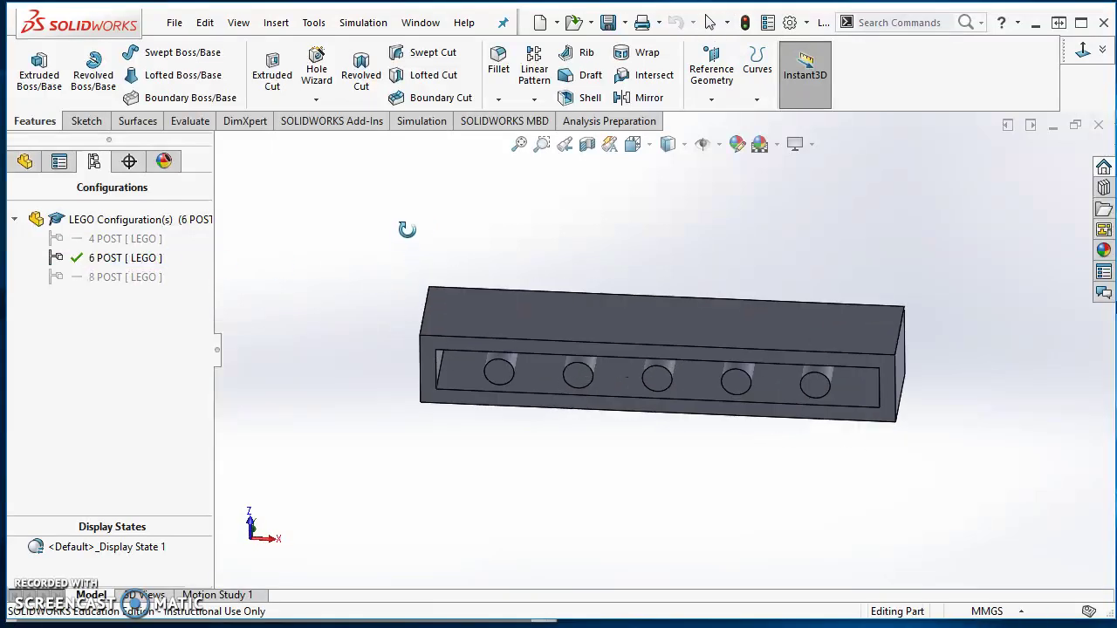
double_click(124, 277)
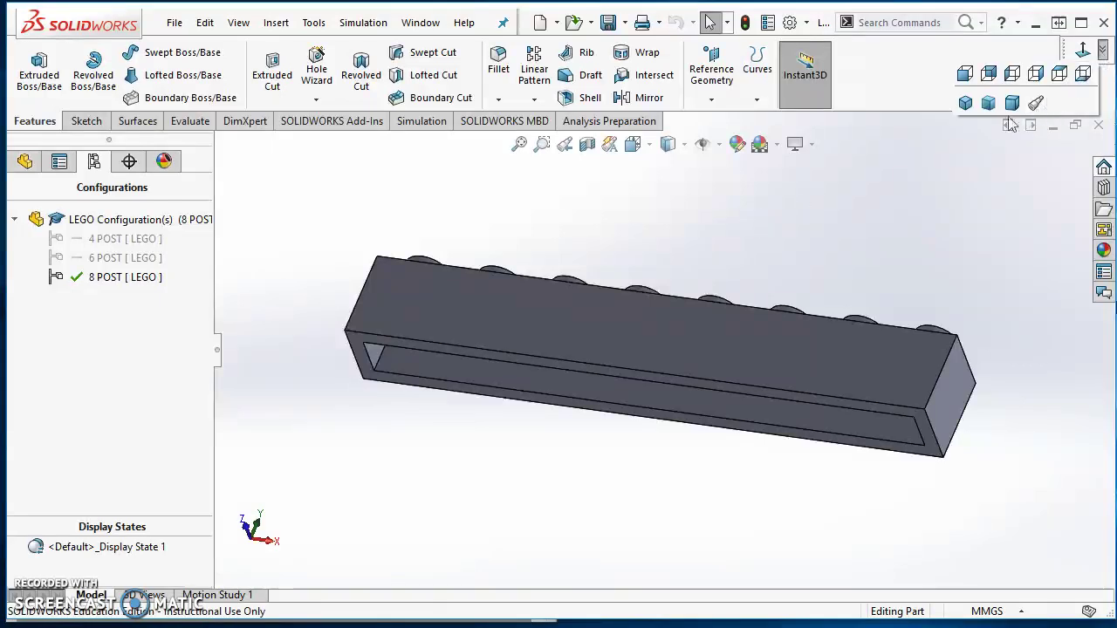
key("ctrl+7")
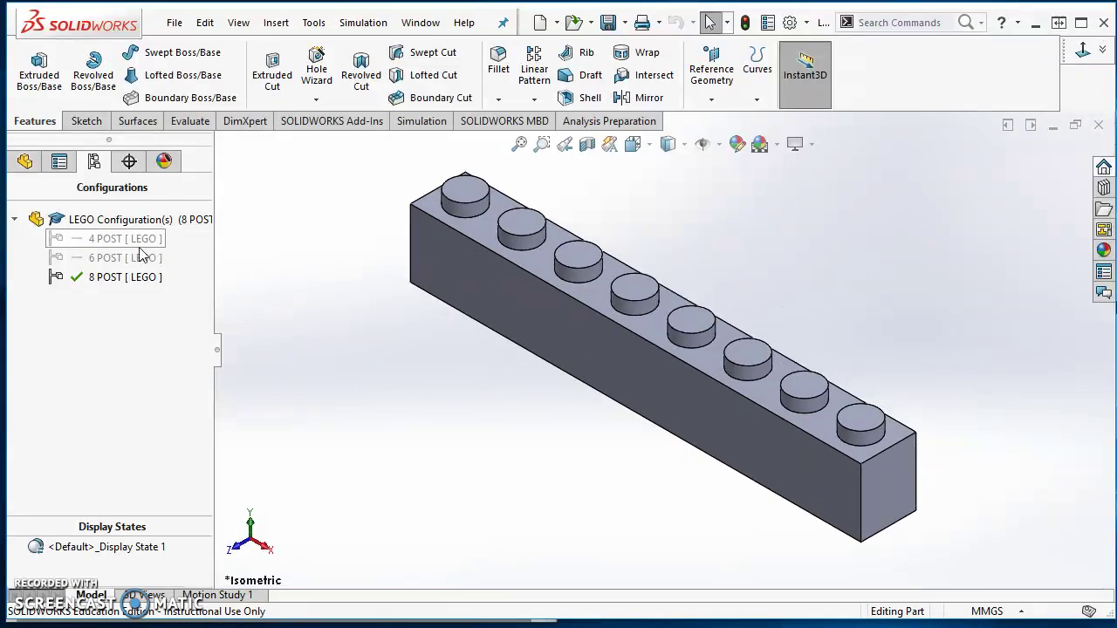
left_click(126, 239)
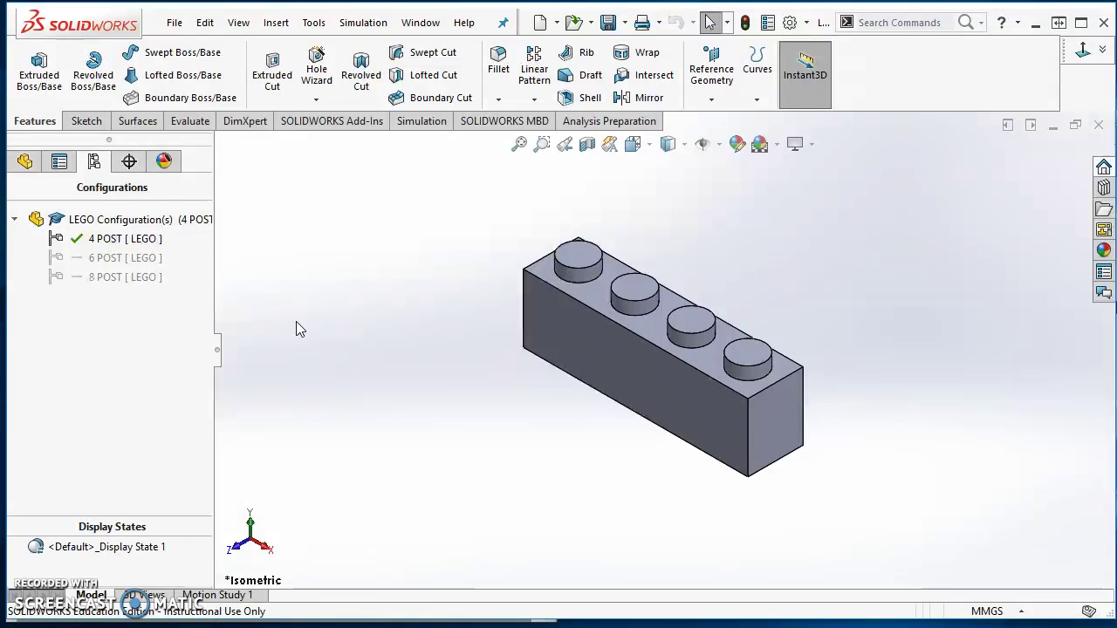